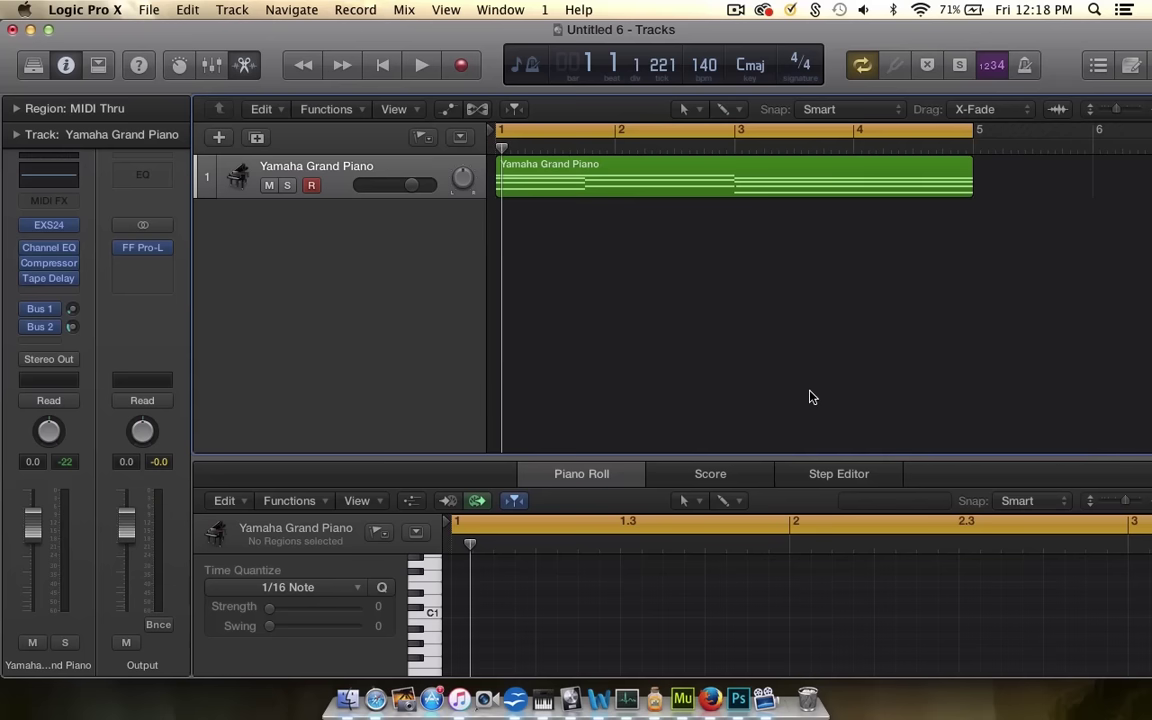
- Play back the piano region to hear its chords
{"action": "key", "text": "space"}
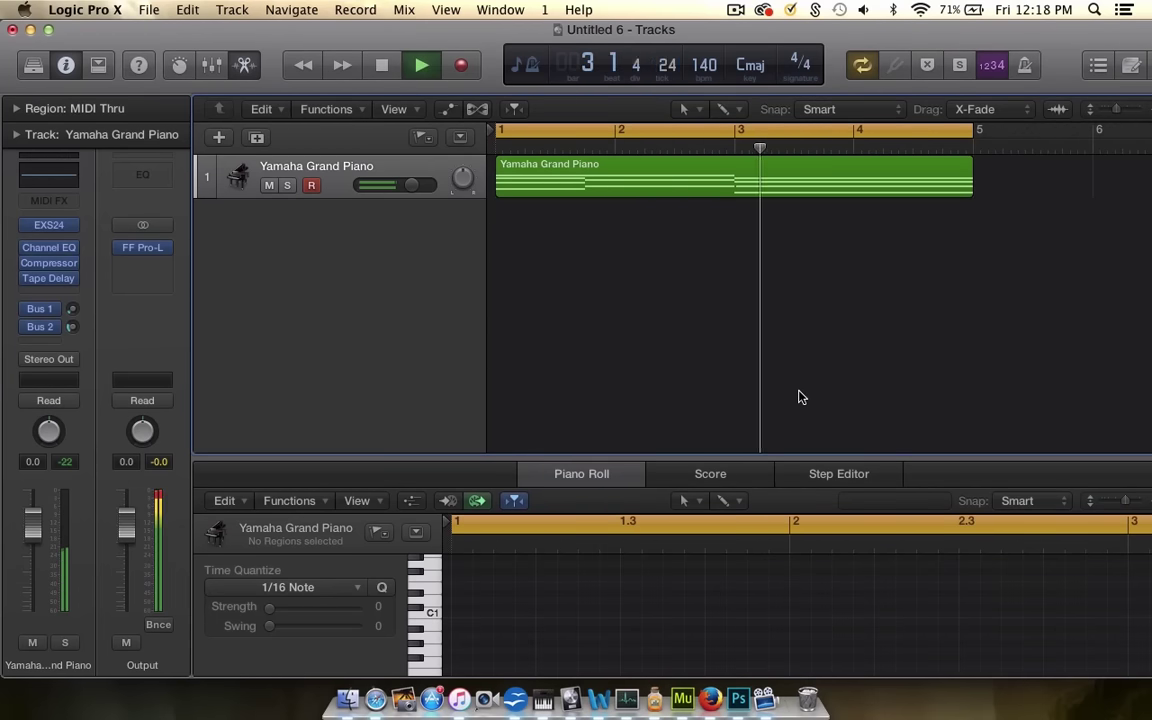
{"action": "key", "text": "space"}
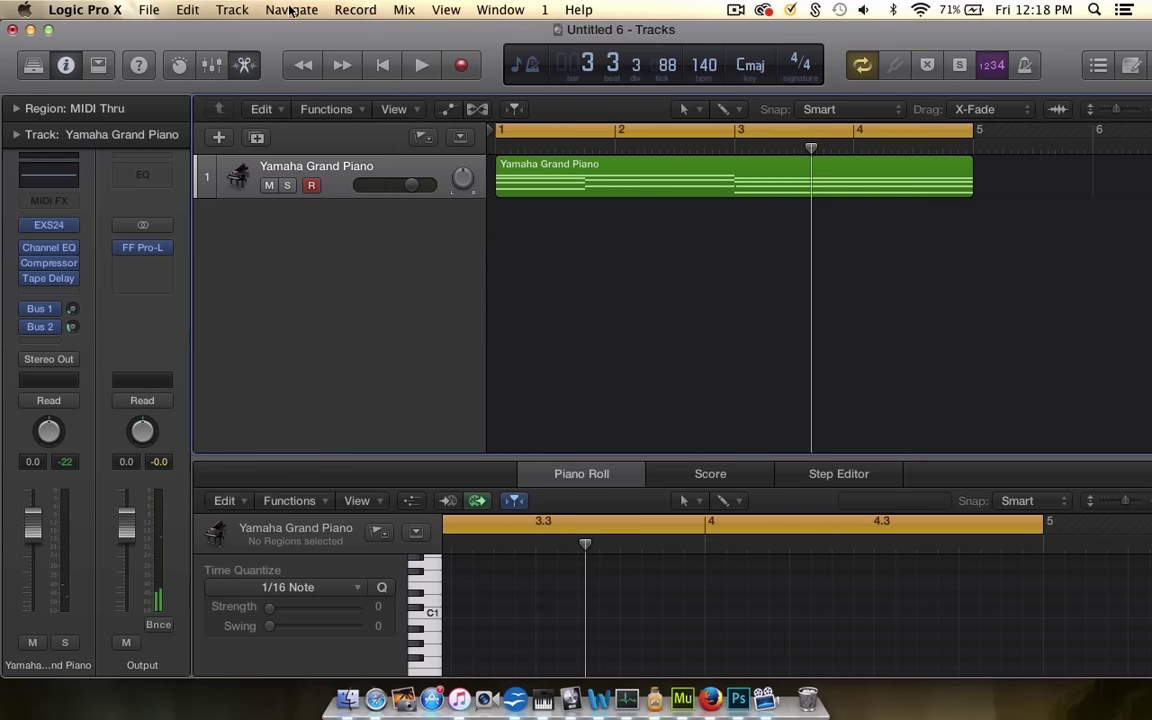
- Add an audio track below the piano and set its input to Input 1
{"action": "left_click", "coordinate": [232, 10]}
{"action": "key", "text": "Escape"}
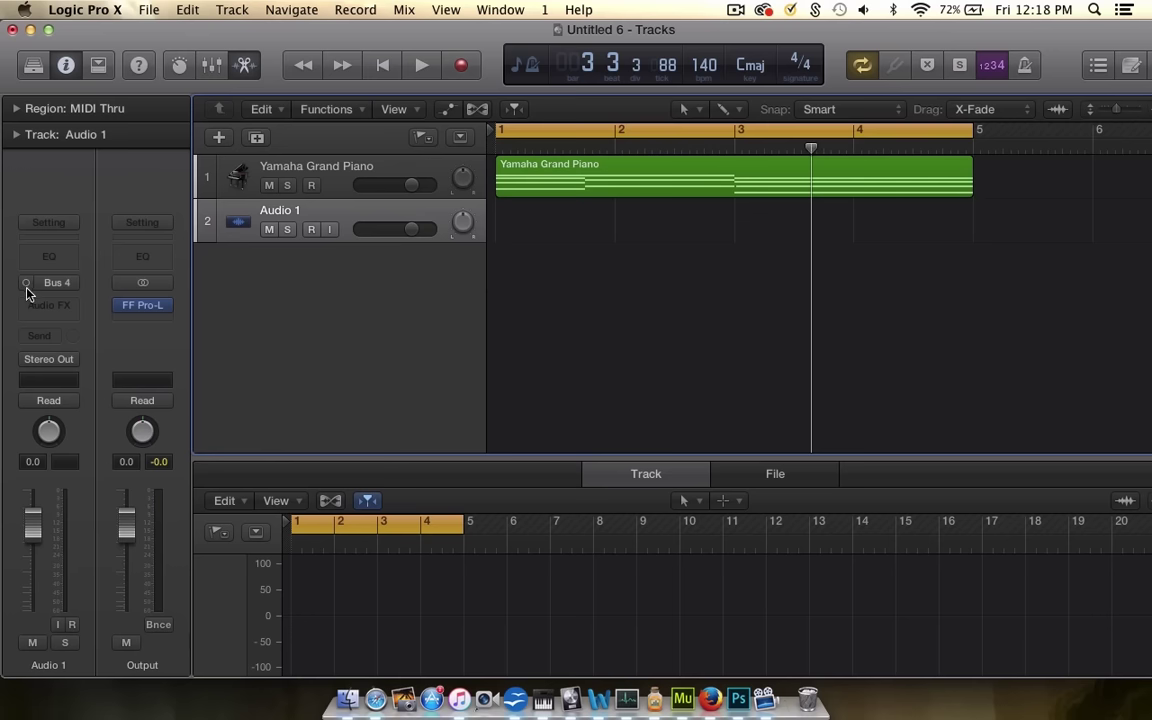
{"action": "left_click", "coordinate": [52, 289]}
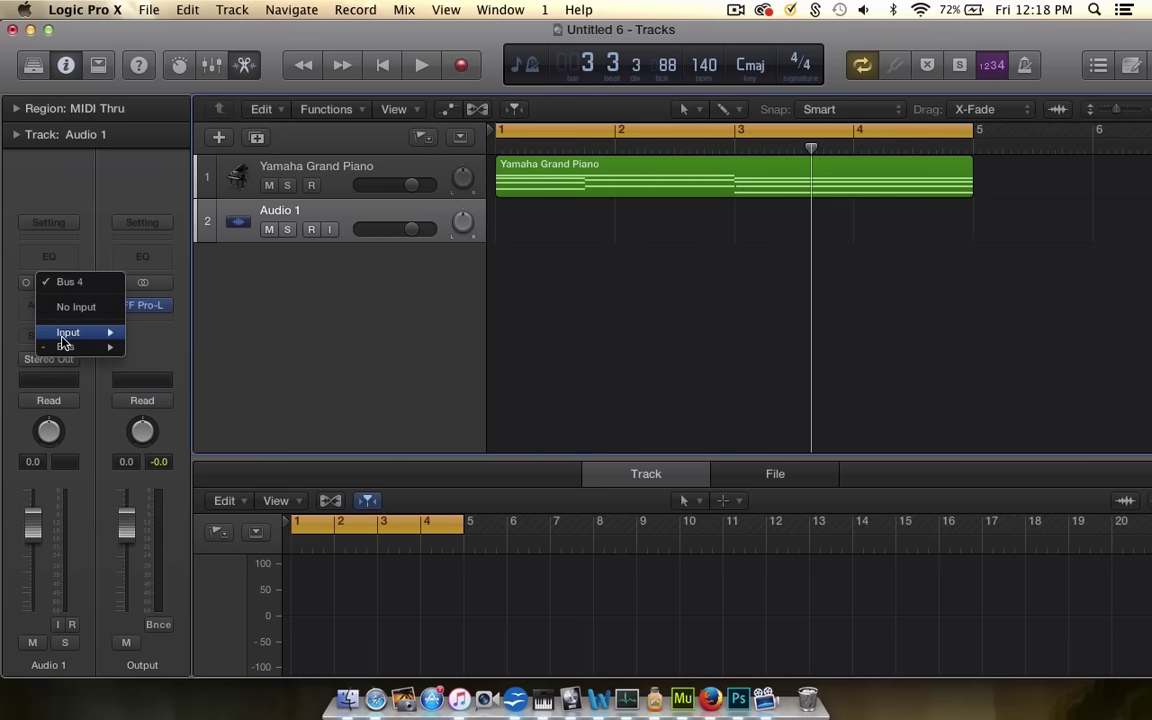
{"action": "left_click", "coordinate": [162, 332]}
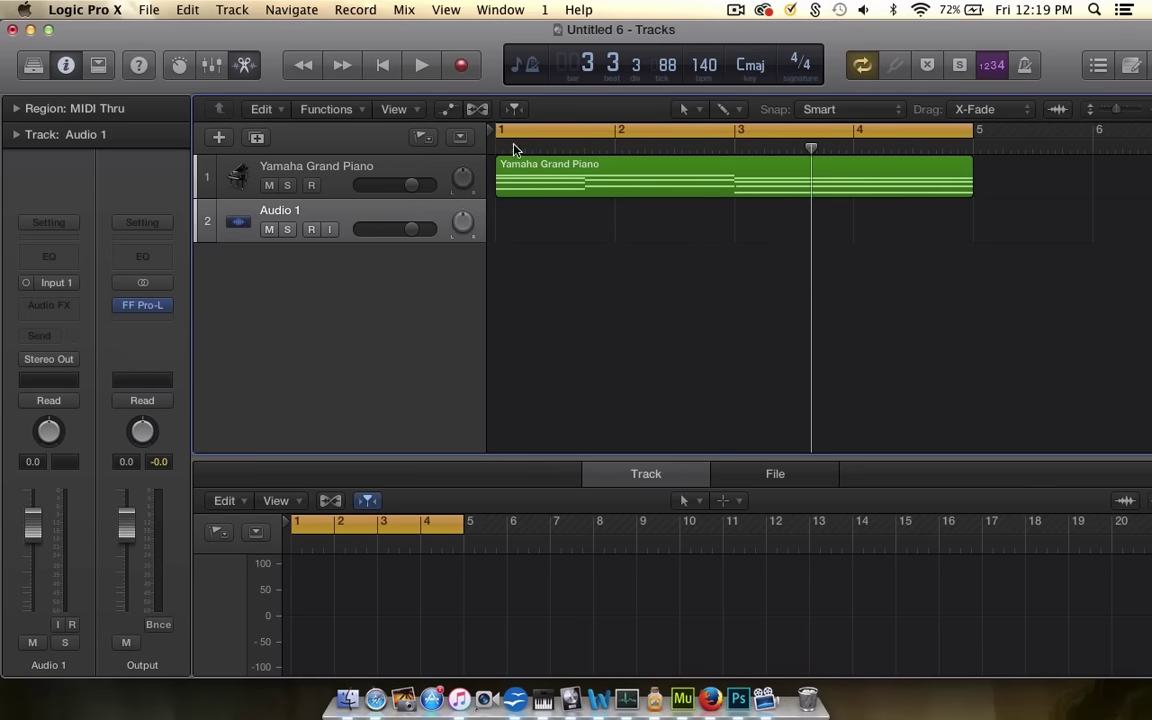
- Record a take on the Audio 1 track and trim the region to the part before bar 2
{"action": "left_click", "coordinate": [461, 68]}
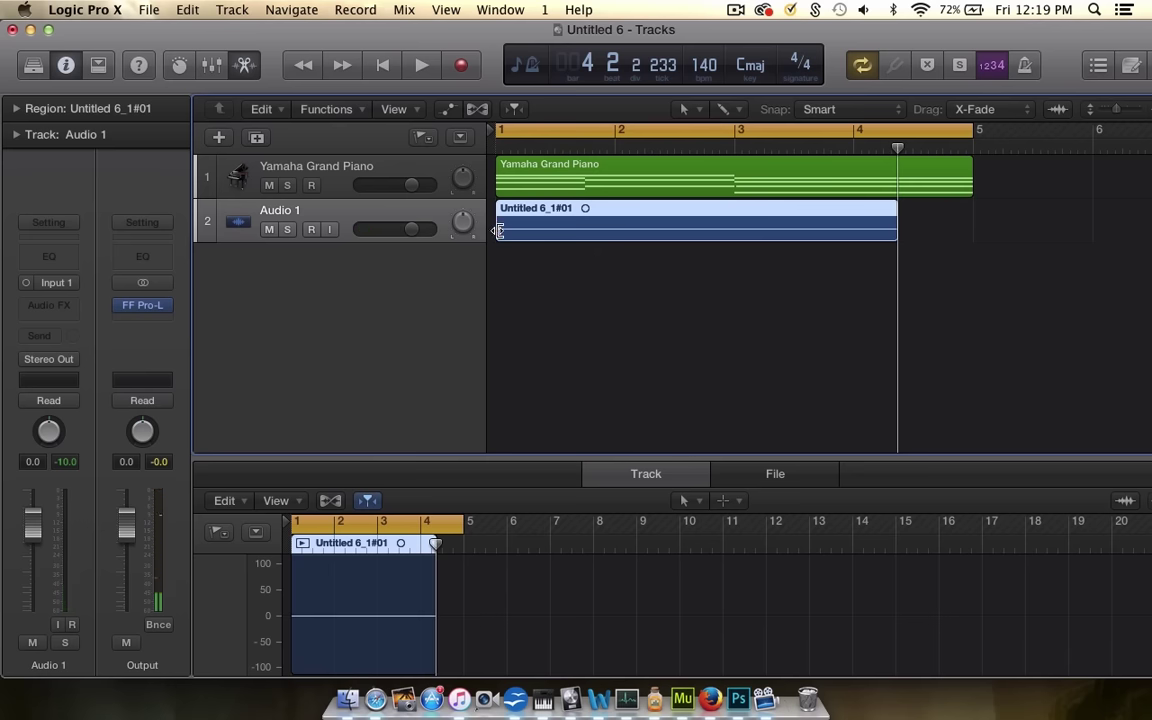
{"action": "left_click_drag", "start_coordinate": [497, 231], "coordinate": [522, 236]}
{"action": "key", "text": "z"}
{"action": "left_click", "coordinate": [536, 287]}
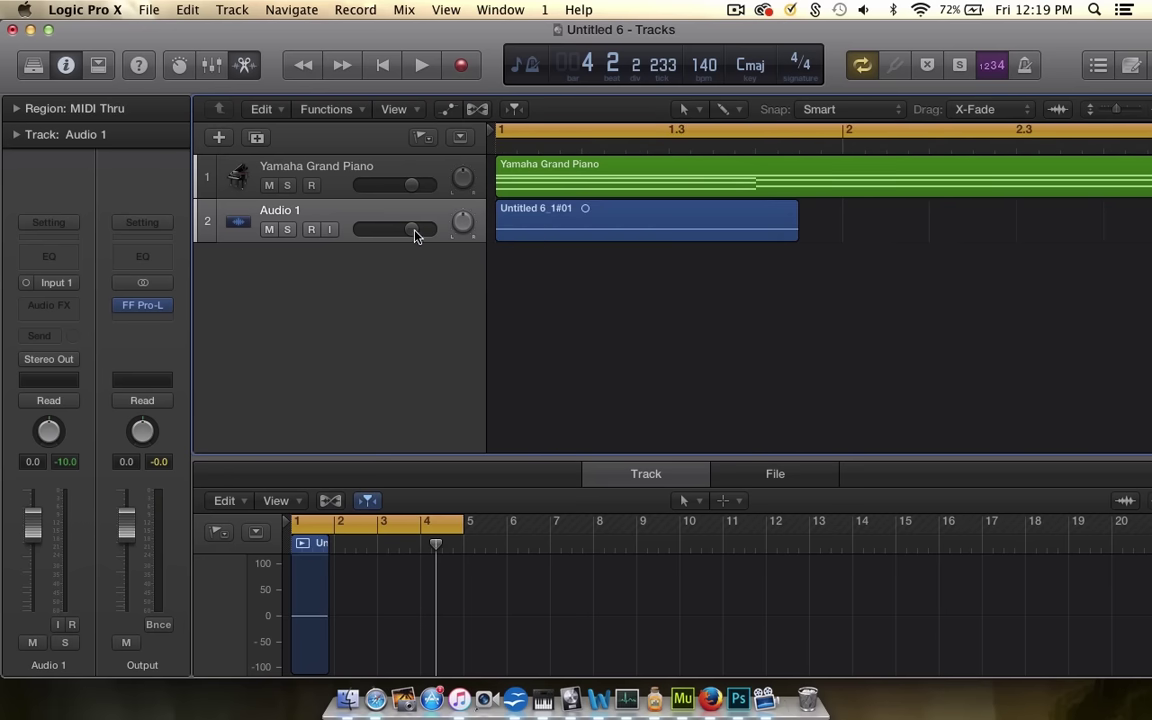
- Raise the Audio 1 volume to +6.0 dB and bounce its region in place to a new track with normalization limited to overload protection
{"action": "left_click_drag", "start_coordinate": [416, 231], "coordinate": [434, 231]}
{"action": "right_click", "coordinate": [600, 232]}
{"action": "left_click", "coordinate": [626, 234]}
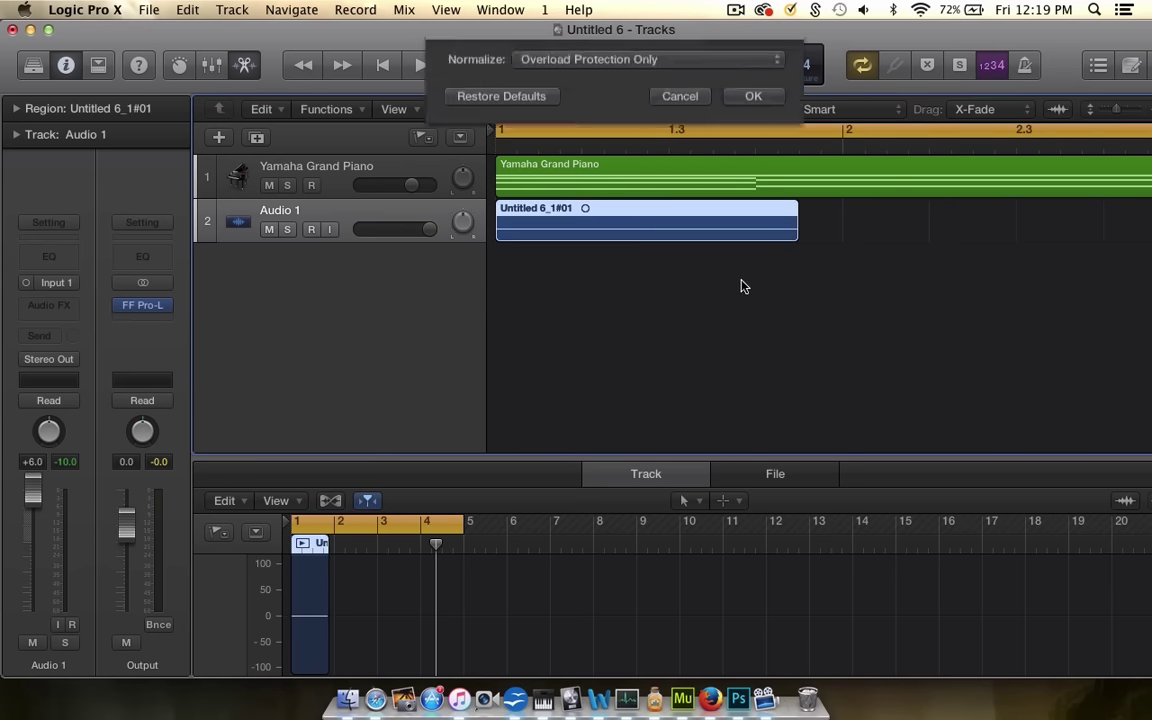
{"action": "left_click", "coordinate": [748, 366]}
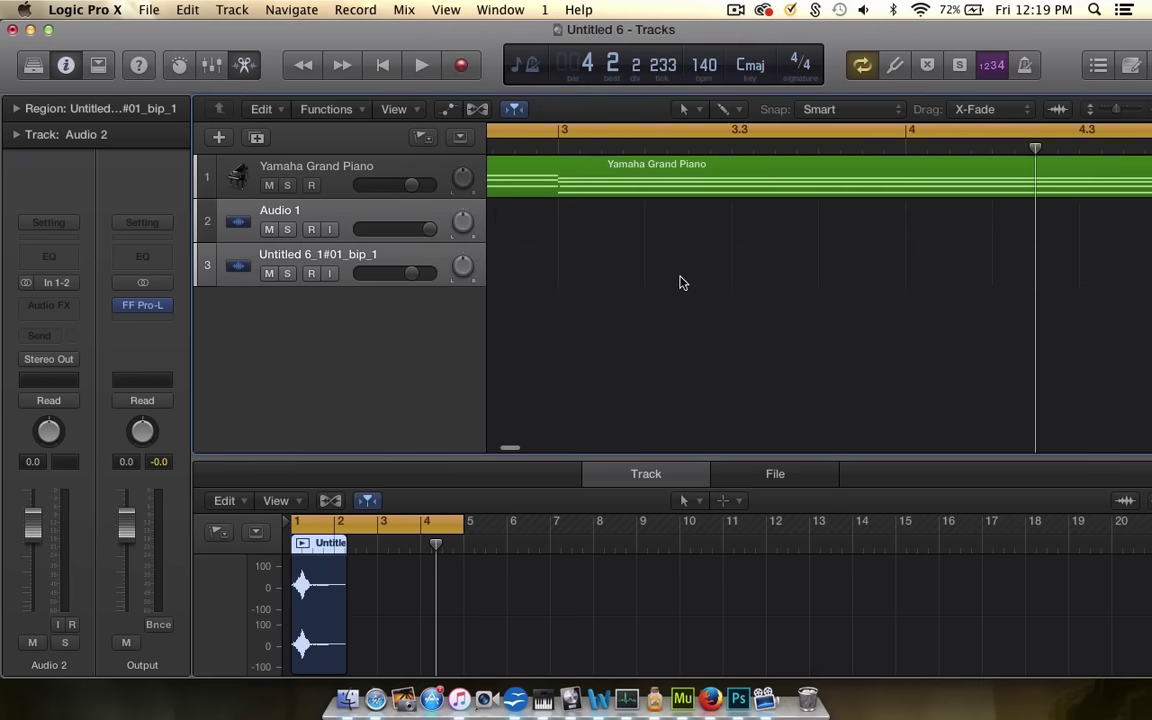
- Clear the original recording from Audio 1 and shift the bounced region to the very start of bar 1
{"action": "left_click", "coordinate": [643, 224]}
{"action": "key", "text": "Delete"}
{"action": "left_click", "coordinate": [720, 303]}
{"action": "mouse_move", "coordinate": [504, 270]}
{"action": "left_mouse_down"}
{"action": "mouse_move", "coordinate": [534, 271]}
{"action": "mouse_move", "coordinate": [490, 272]}
{"action": "left_mouse_up"}
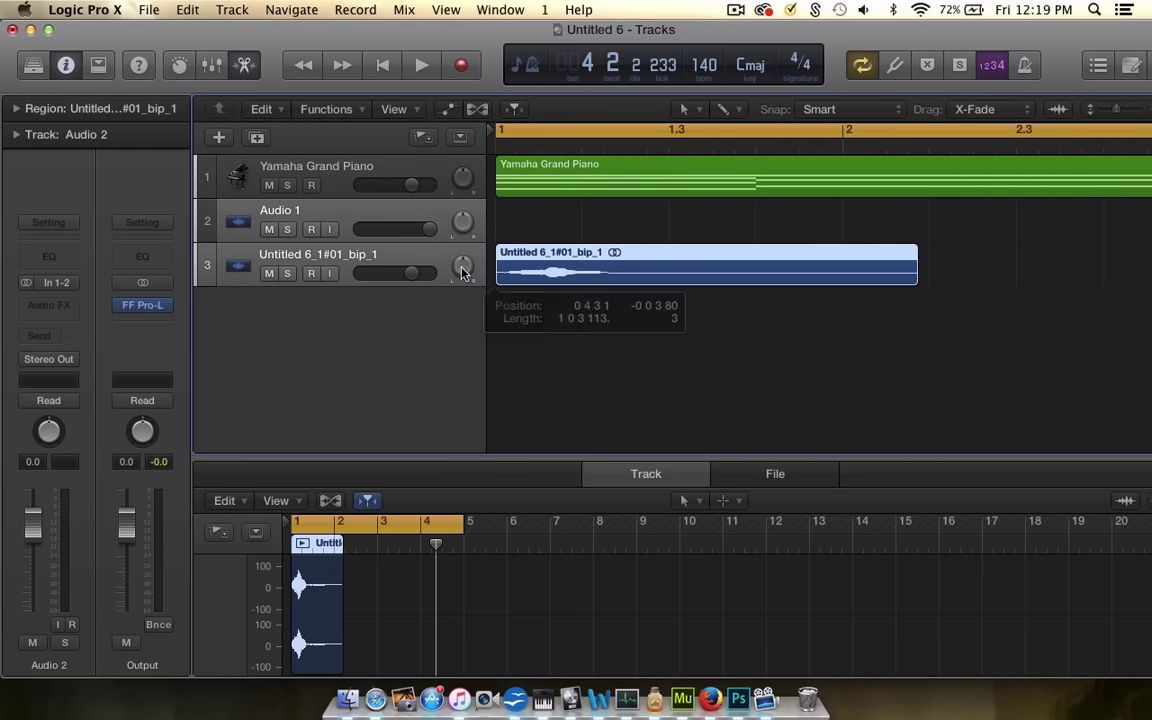
- Solo the bounced audio track and lower its volume to -8.2 dB during playback
{"action": "left_click", "coordinate": [287, 273]}
{"action": "key", "text": "space"}
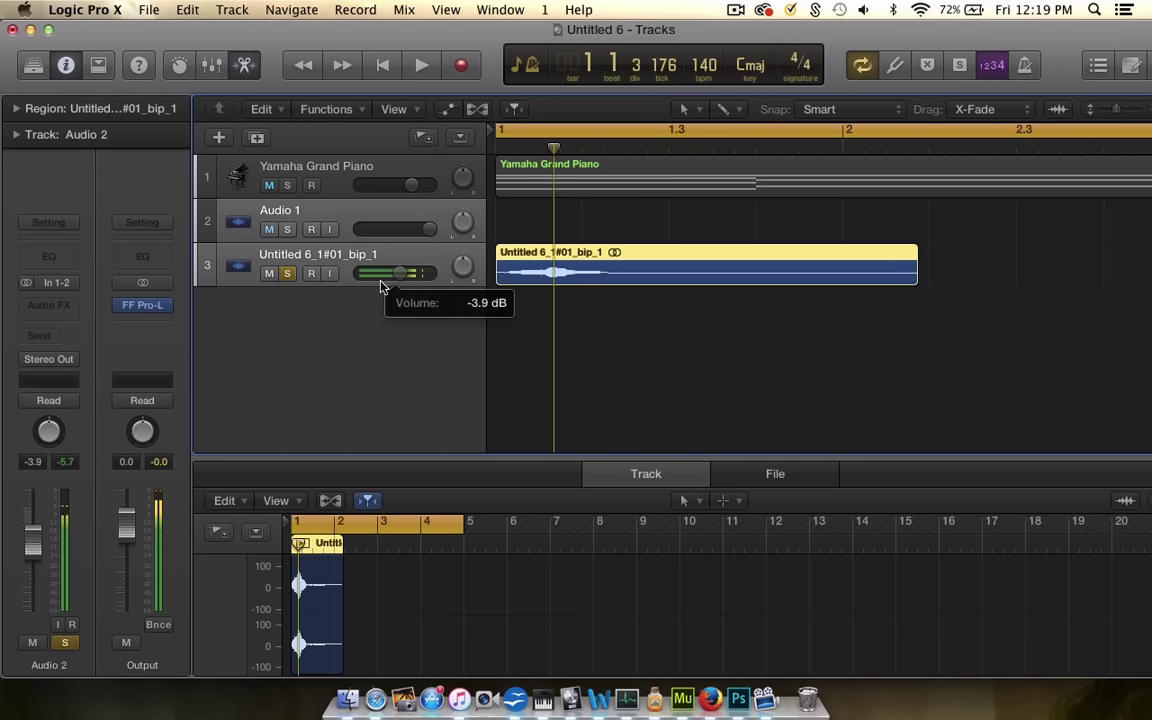
{"action": "key", "text": "space"}
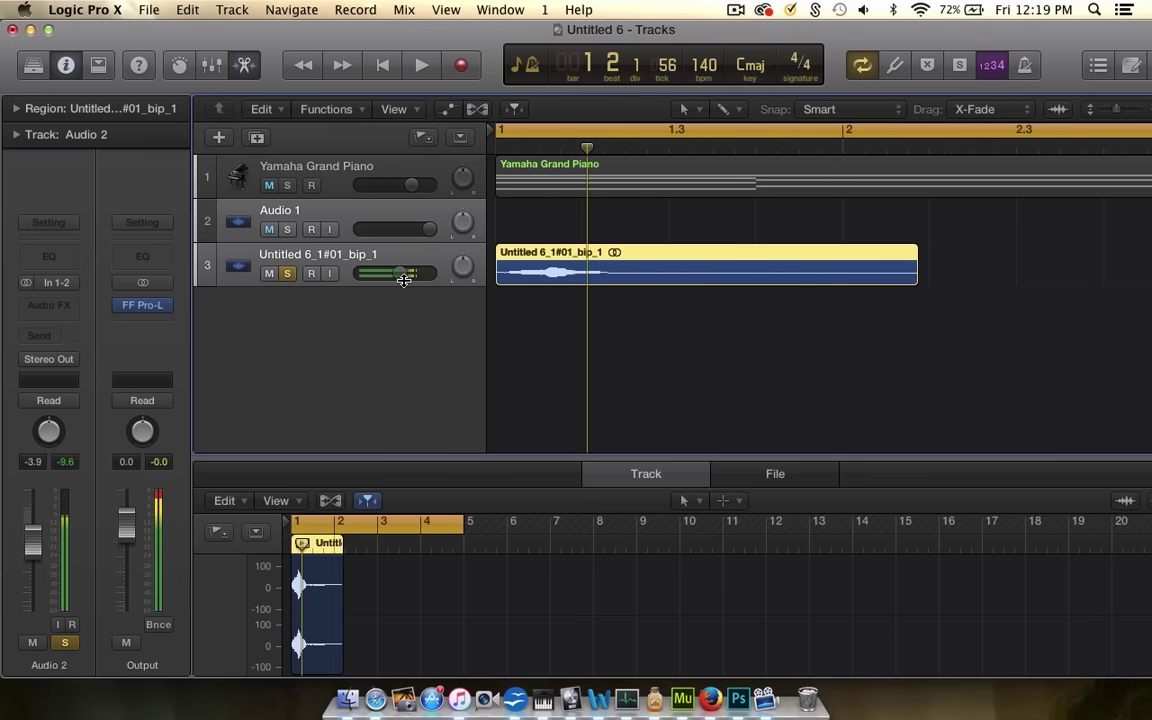
{"action": "key", "text": "space"}
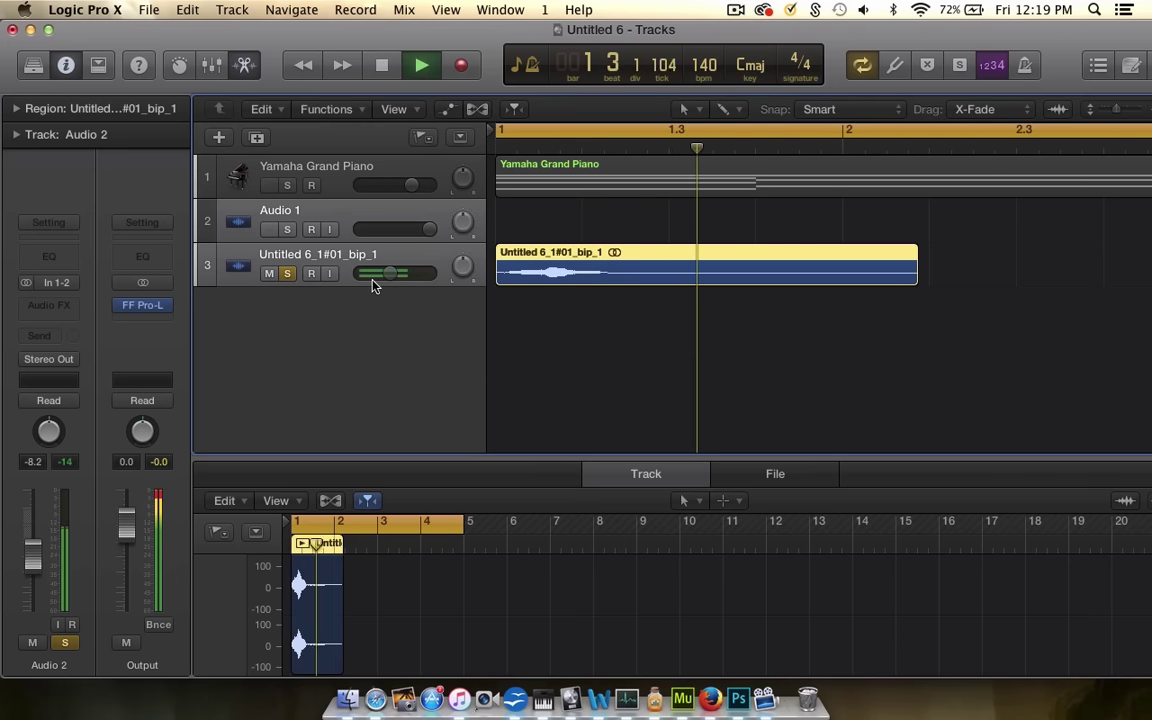
- Shorten the end of the bounced region to a length of 0 1 3 131 and audition it
{"action": "key", "text": "space"}
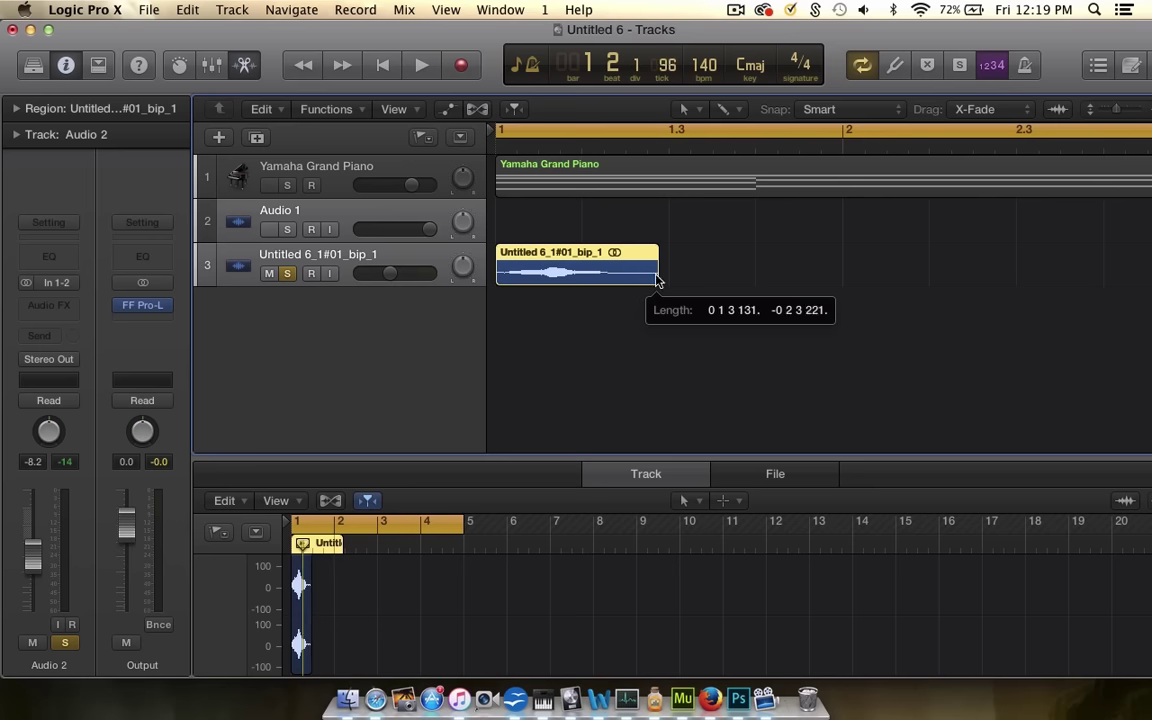
{"action": "key", "text": "space"}
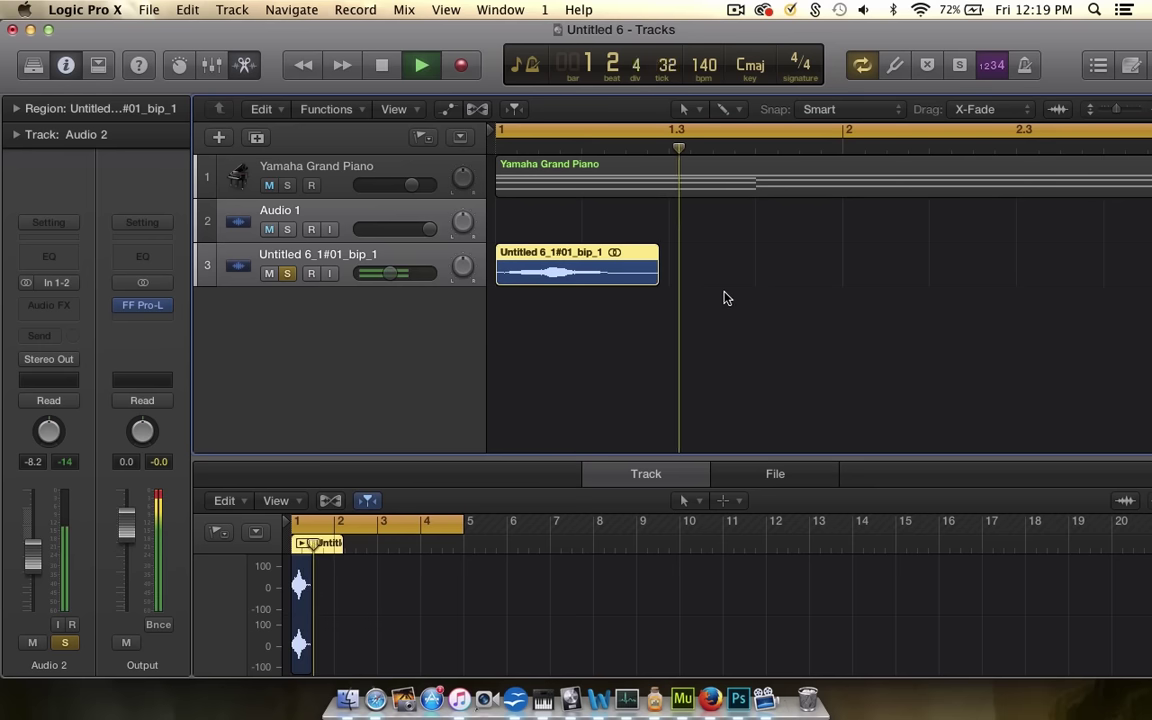
{"action": "key", "text": "space"}
{"action": "key", "text": "space"}
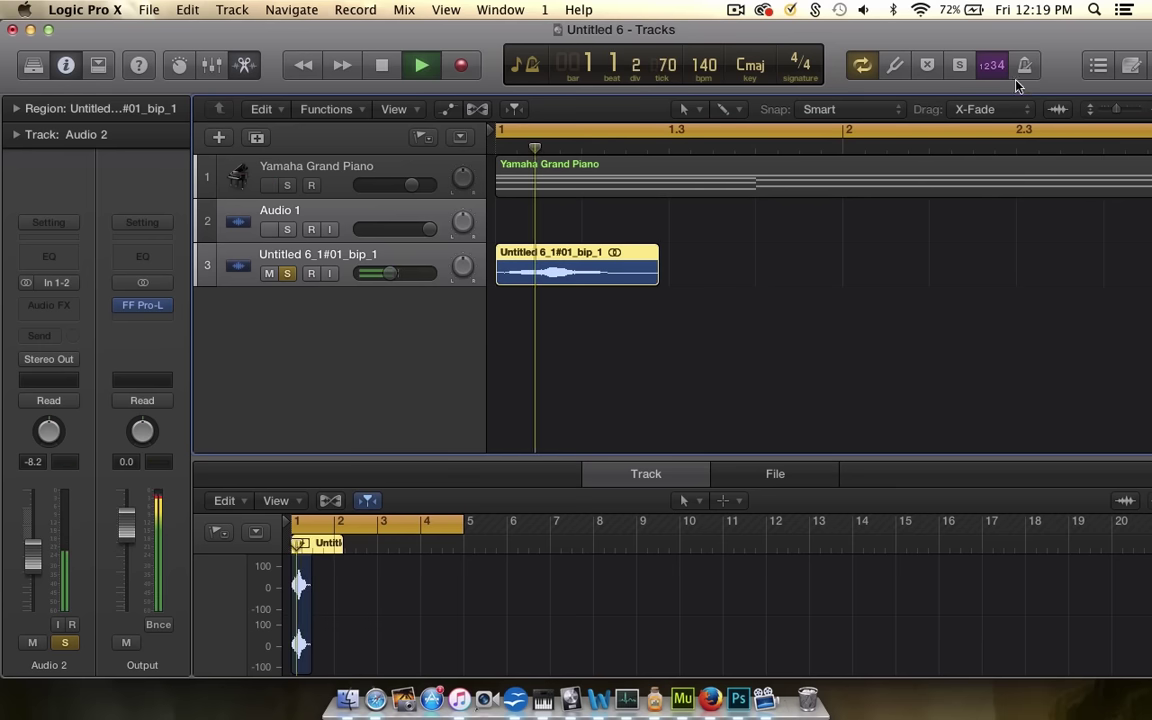
{"action": "key", "text": "space"}
- Add short fades at the start and end of the bounced region with the Fade Tool, audition them, and unsolo the track
{"action": "left_click", "coordinate": [723, 109]}
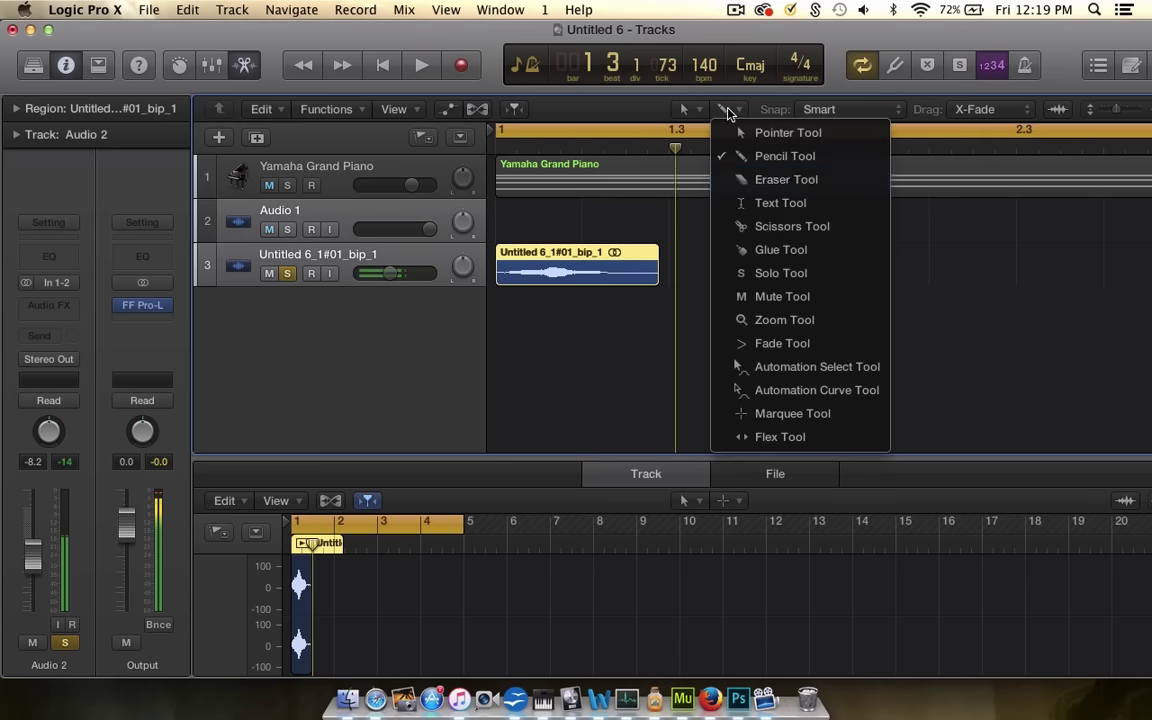
{"action": "left_click", "coordinate": [783, 343]}
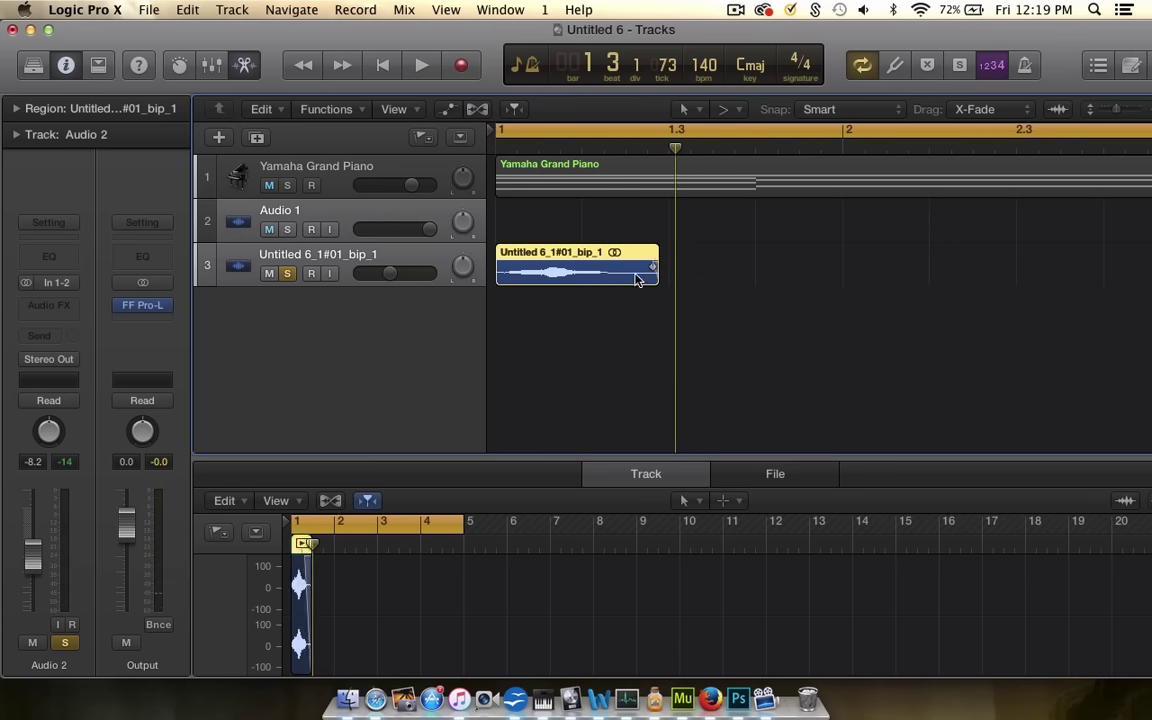
{"action": "left_click_drag", "start_coordinate": [597, 255], "coordinate": [651, 255]}
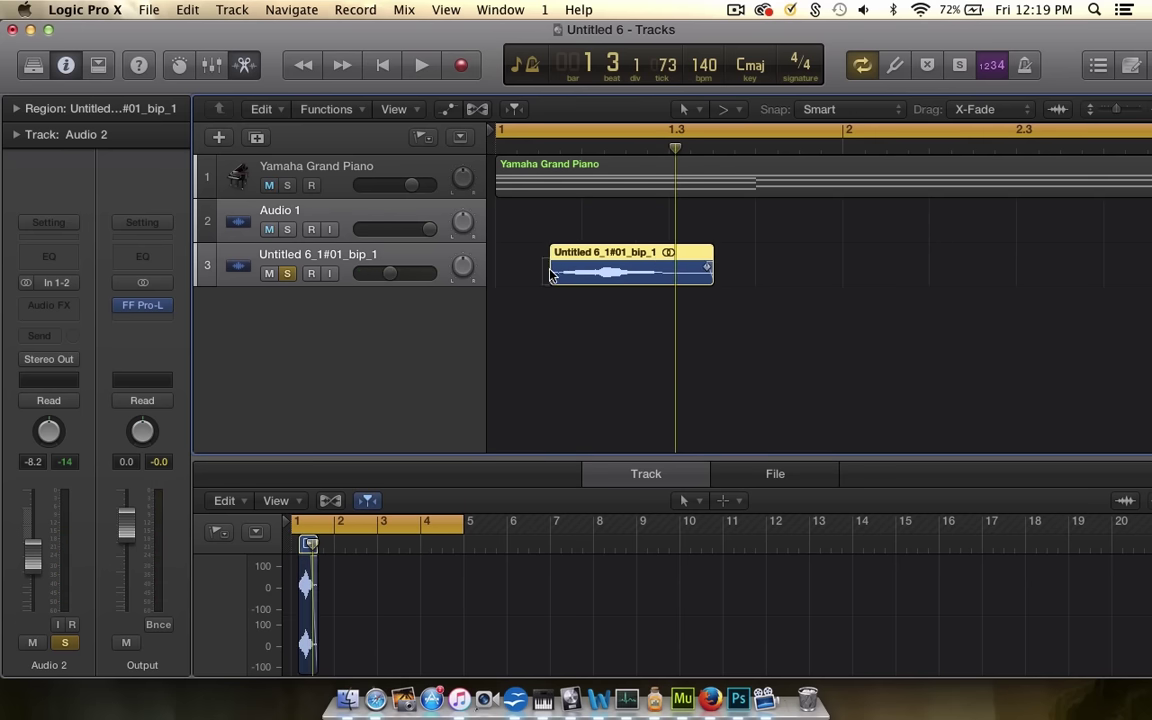
{"action": "left_click_drag", "start_coordinate": [535, 251], "coordinate": [481, 251]}
{"action": "key", "text": "space"}
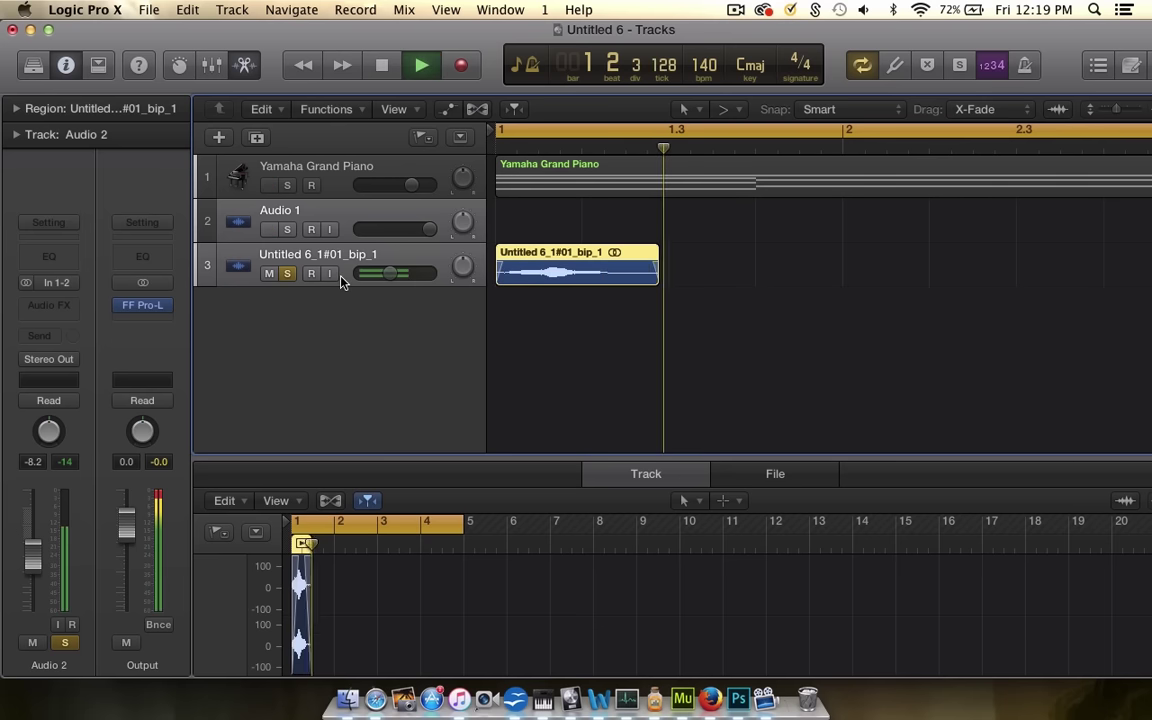
{"action": "key", "text": "space"}
{"action": "left_click", "coordinate": [287, 274]}
- Add a software instrument track below Audio 1 and load the EXS24 sampler on it
{"action": "left_click", "coordinate": [262, 214]}
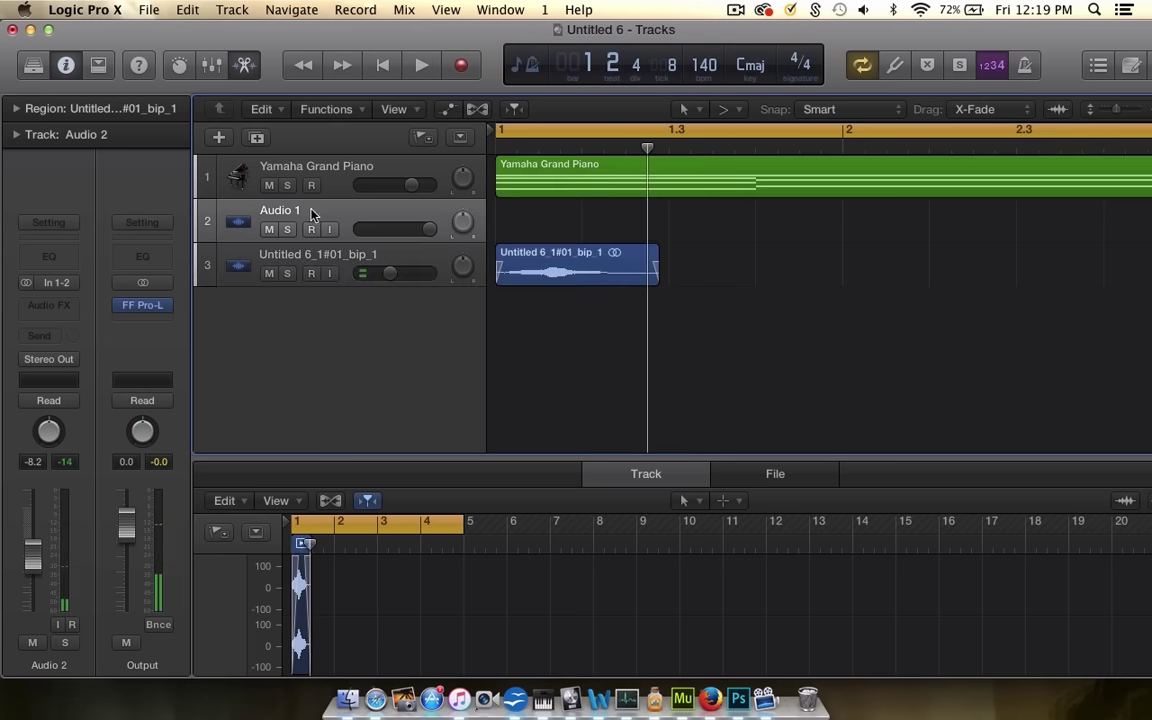
{"action": "left_click", "coordinate": [232, 10]}
{"action": "left_click", "coordinate": [228, 65]}
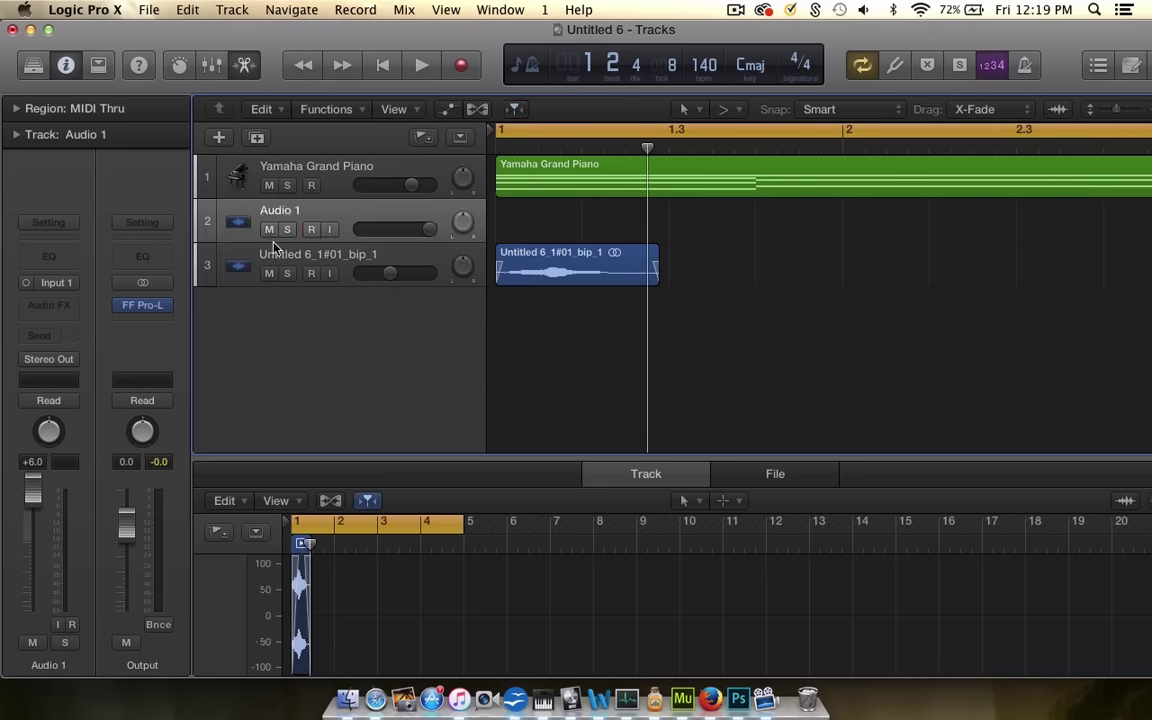
{"action": "left_click", "coordinate": [48, 283]}
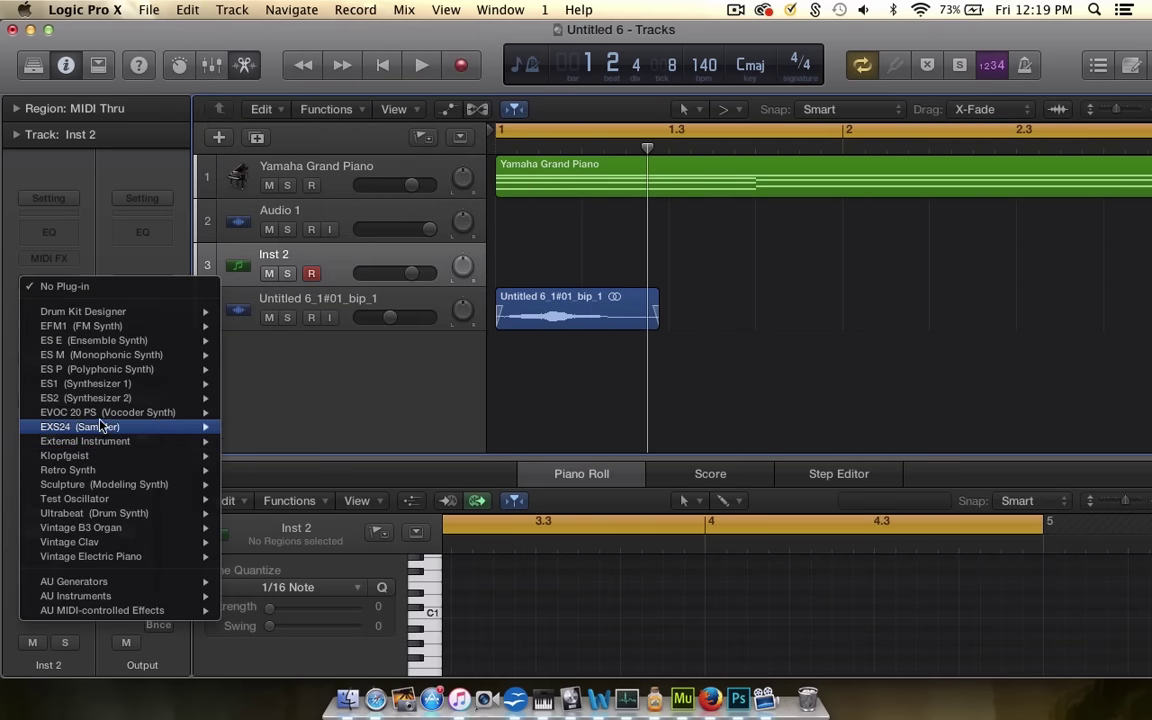
{"action": "mouse_move", "coordinate": [90, 427]}
{"action": "left_click", "coordinate": [286, 444]}
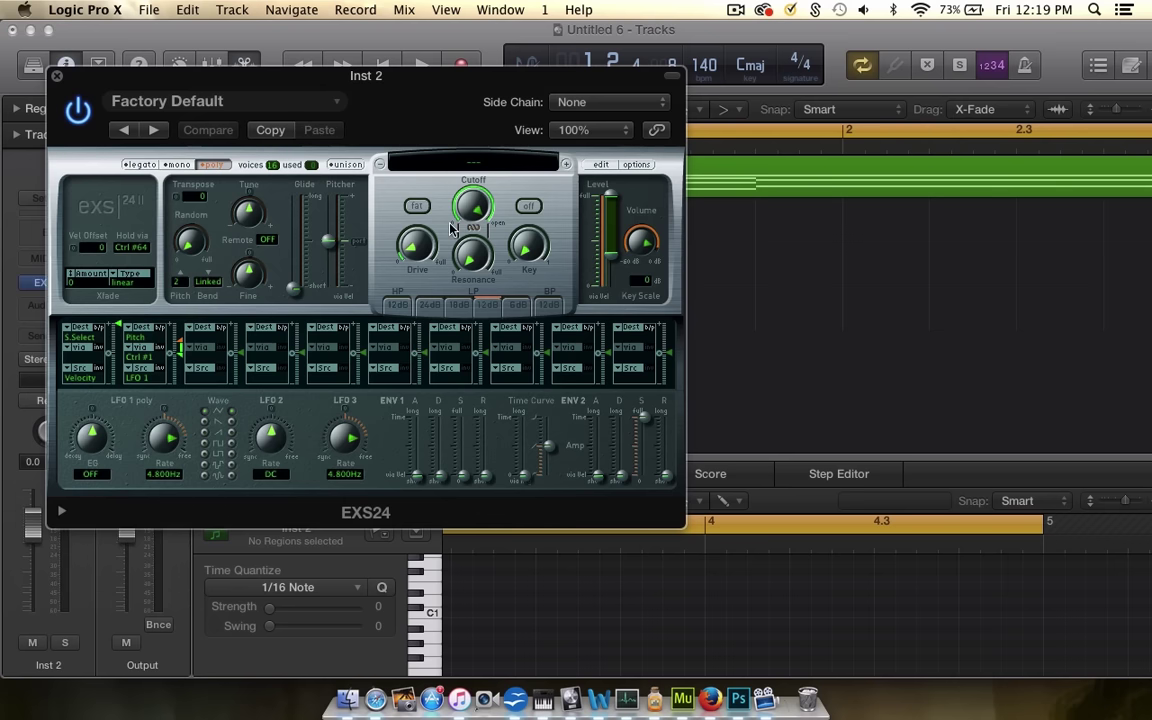
- Open the EXS24 instrument editor and bring in the bounced audio region as a zone covering C-2 to G8
{"action": "double_click", "coordinate": [501, 78]}
{"action": "left_click_drag", "start_coordinate": [505, 77], "coordinate": [255, 80]}
{"action": "left_click", "coordinate": [351, 106]}
{"action": "left_click_drag", "start_coordinate": [630, 38], "coordinate": [126, 32]}
{"action": "left_click_drag", "start_coordinate": [592, 313], "coordinate": [220, 116]}
{"action": "double_click", "coordinate": [215, 35]}
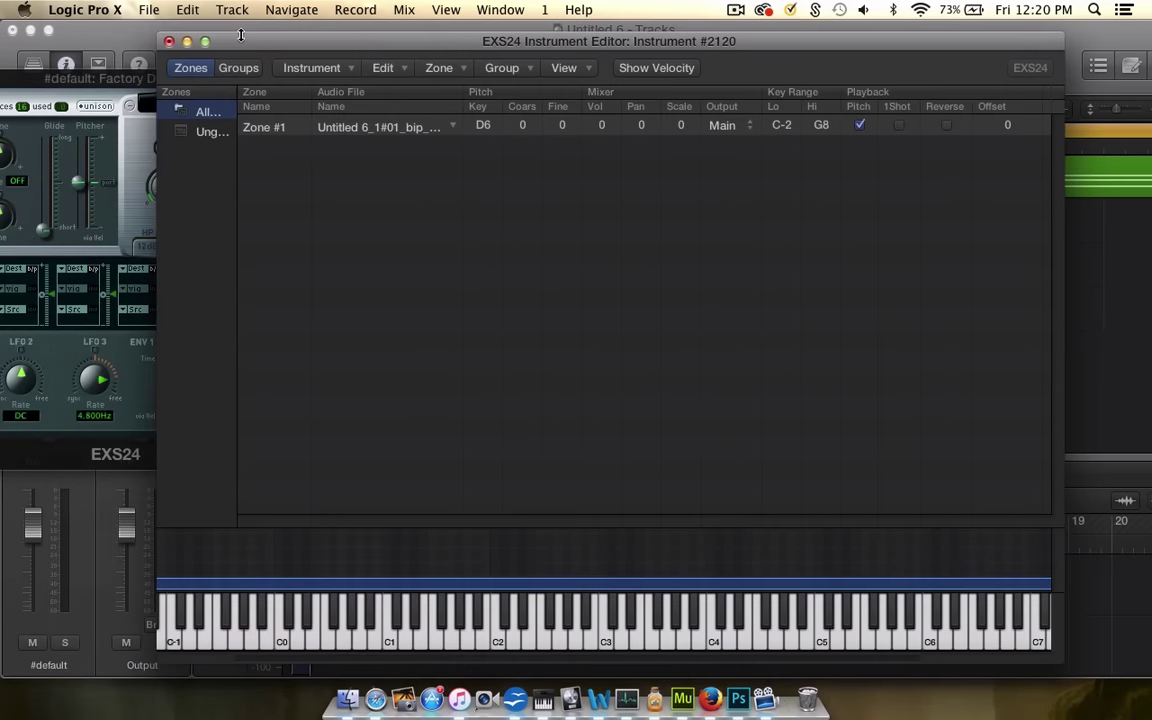
- Close the instrument editor, saving the sampler instrument as "yoo bitchaaaa.exs", and close the sampler window
{"action": "left_click", "coordinate": [169, 42]}
{"action": "left_click", "coordinate": [777, 150]}
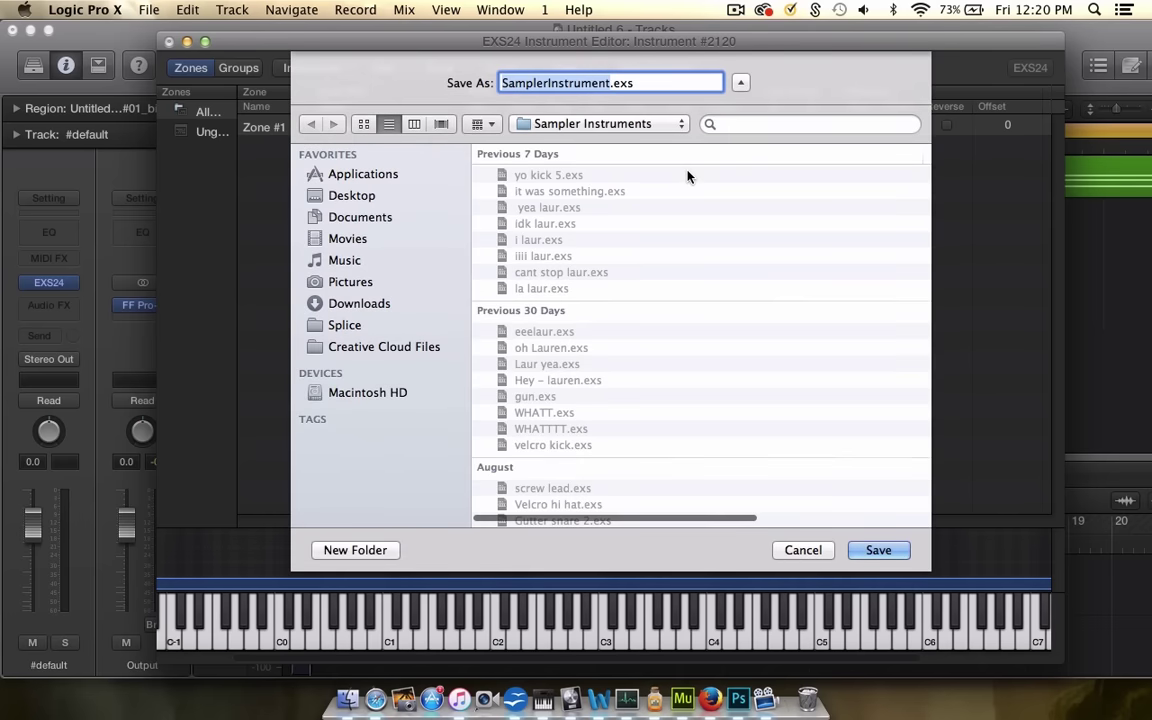
{"action": "type", "text": "yoo "}
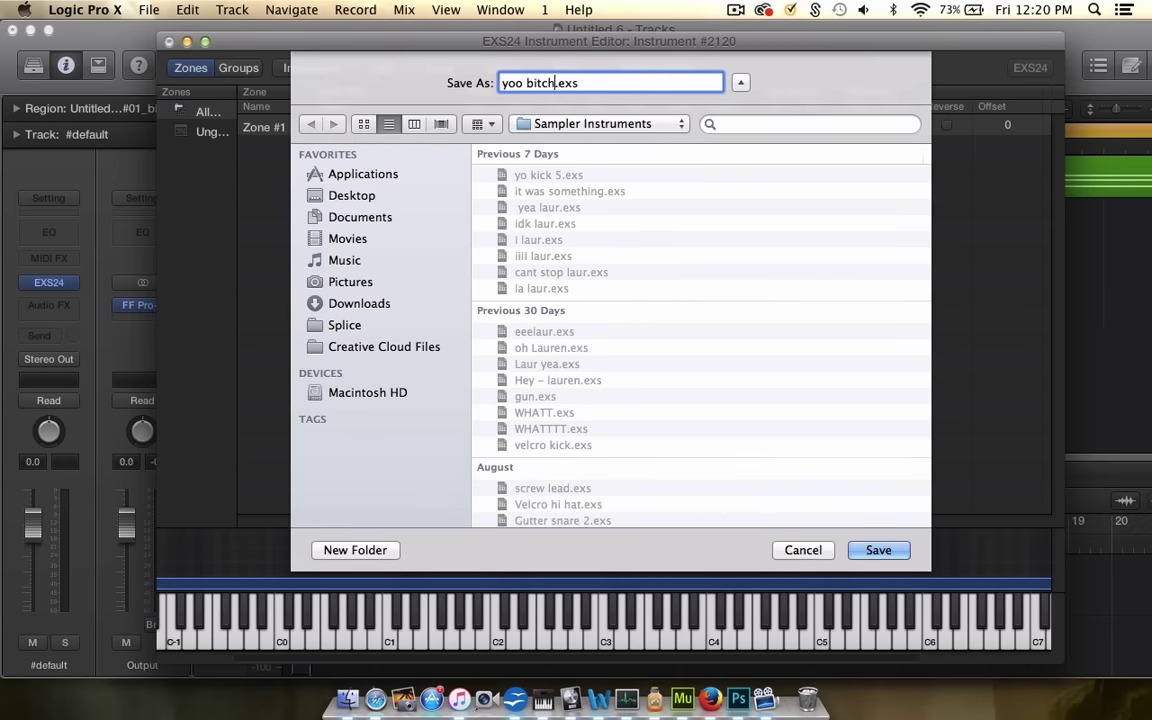
{"action": "type", "text": "bitchaaaa"}
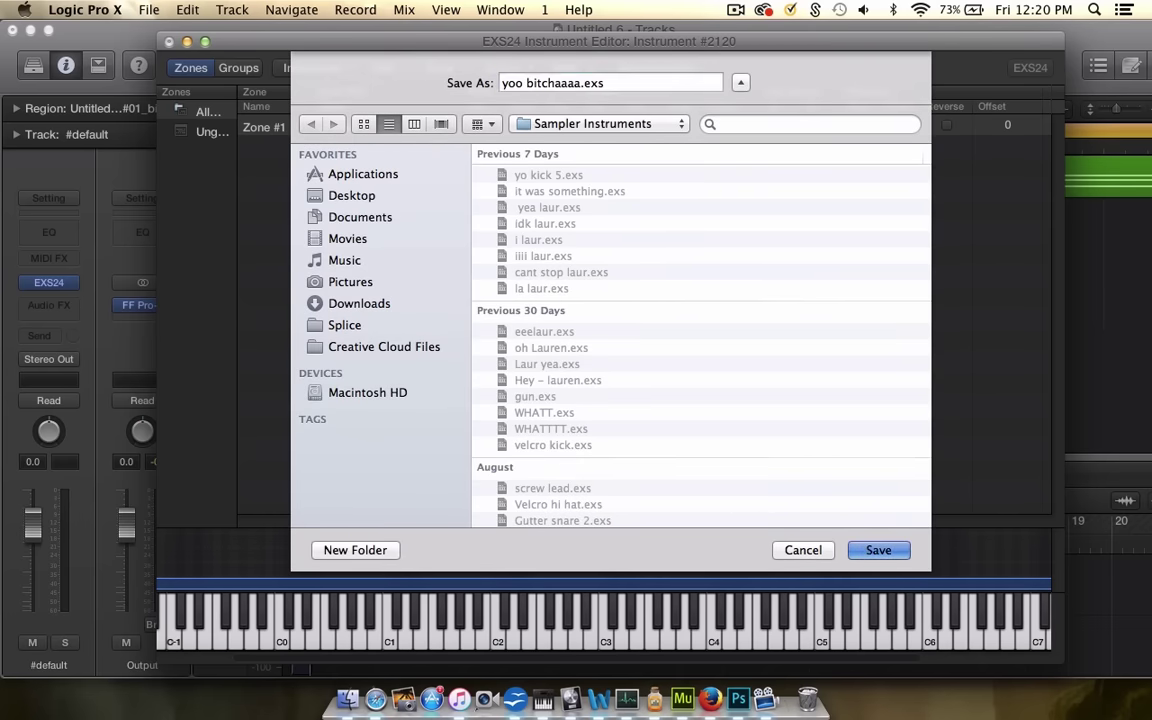
{"action": "key", "text": "Return"}
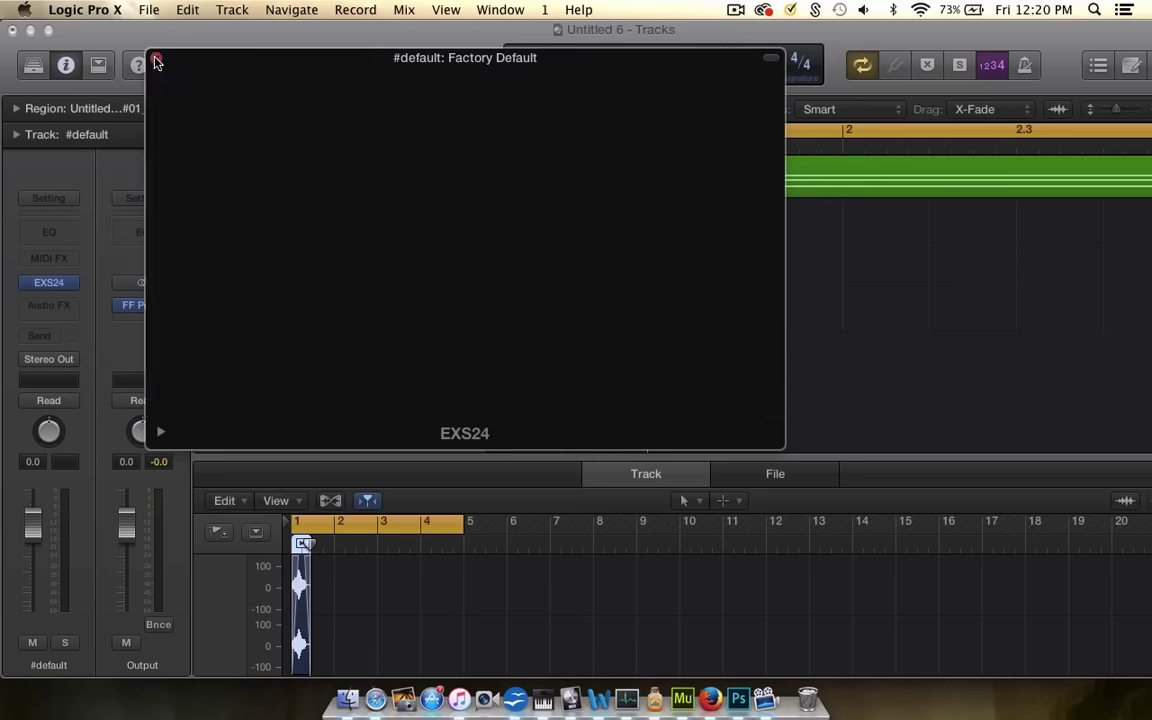
{"action": "key", "text": "super+w"}
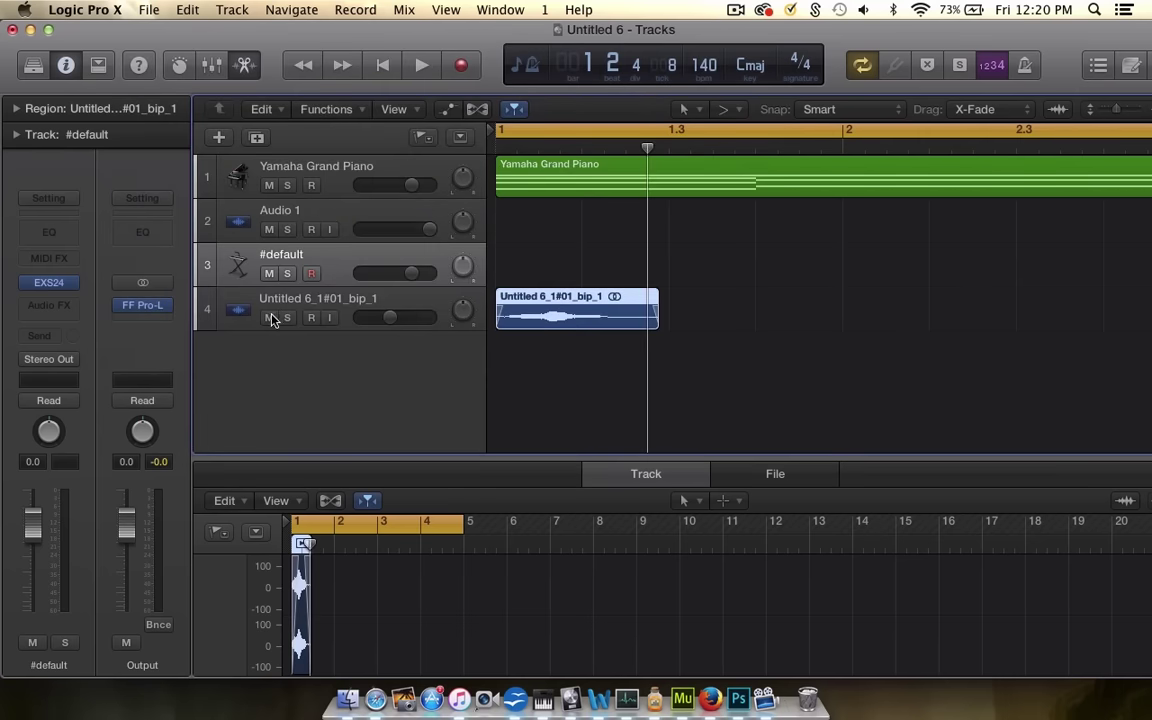
- Mute the bounced audio track and play the piano loop with the sampler track selected
{"action": "left_click", "coordinate": [269, 318]}
{"action": "left_click", "coordinate": [548, 264]}
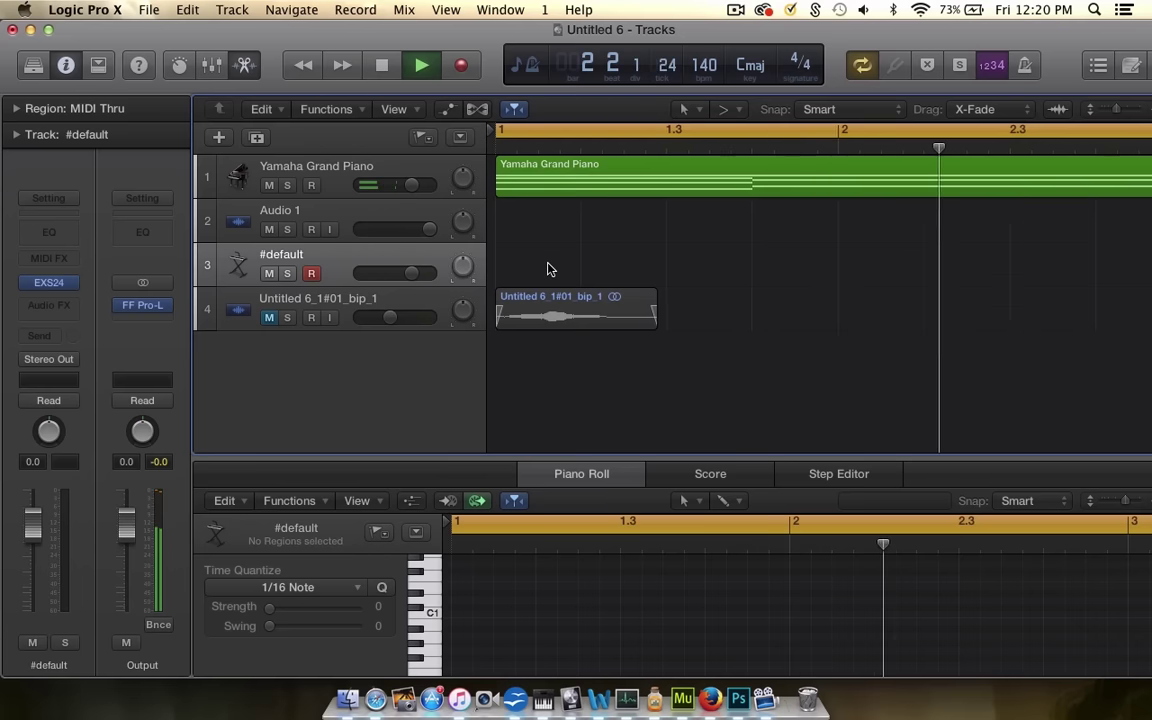
{"action": "scroll", "coordinate": [548, 268], "scroll_direction": "down", "scroll_amount": 3}
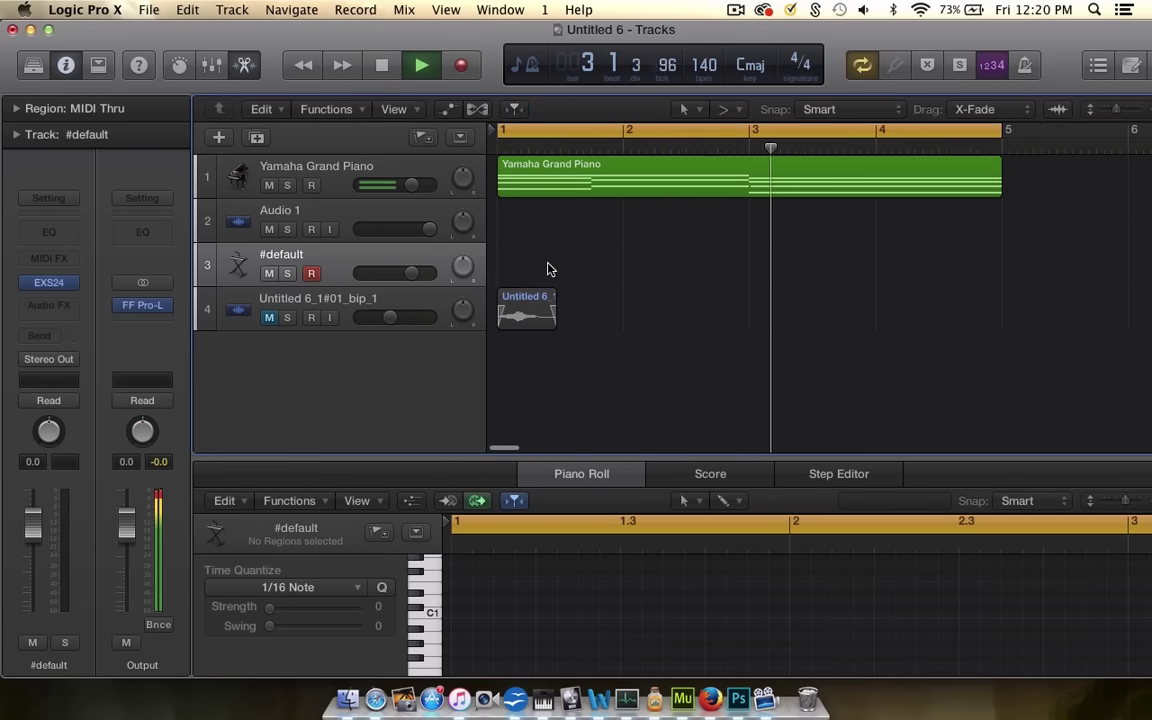
{"action": "key", "text": "space"}
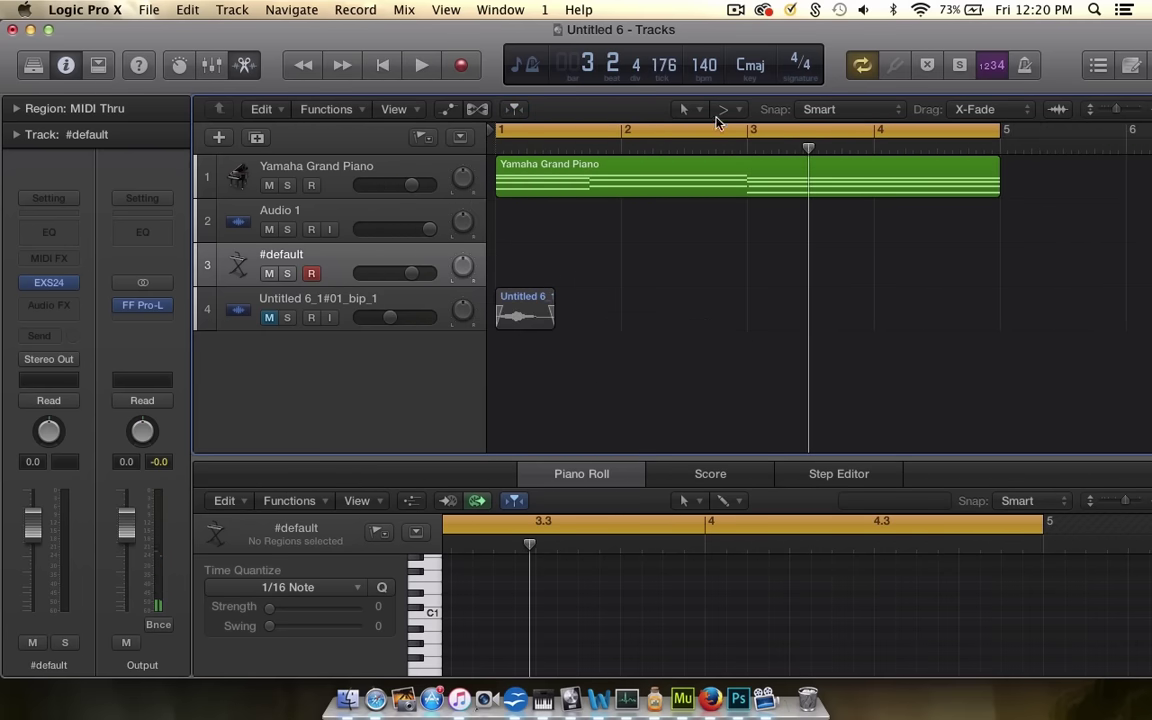
- Create an empty MIDI region at bar 1 on the sampler track with the Pencil Tool and extend it to about bar 3
{"action": "key", "text": "t"}
{"action": "left_click", "coordinate": [648, 155]}
{"action": "left_click", "coordinate": [555, 258]}
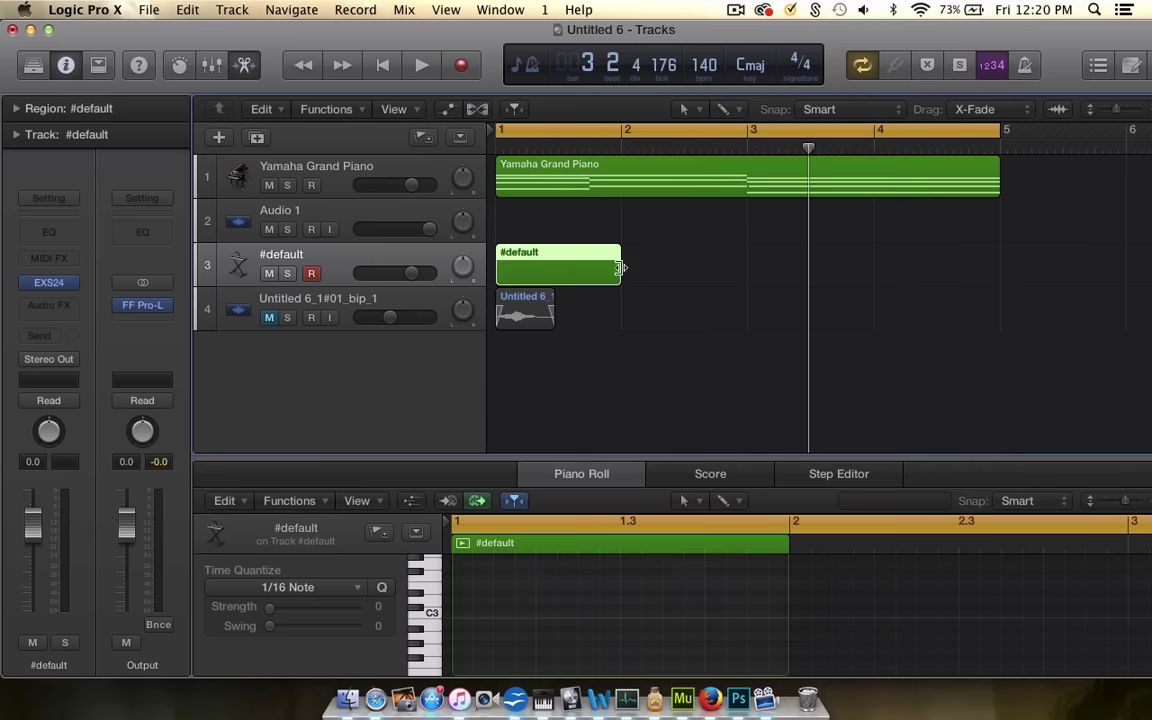
{"action": "left_click_drag", "start_coordinate": [616, 271], "coordinate": [755, 268]}
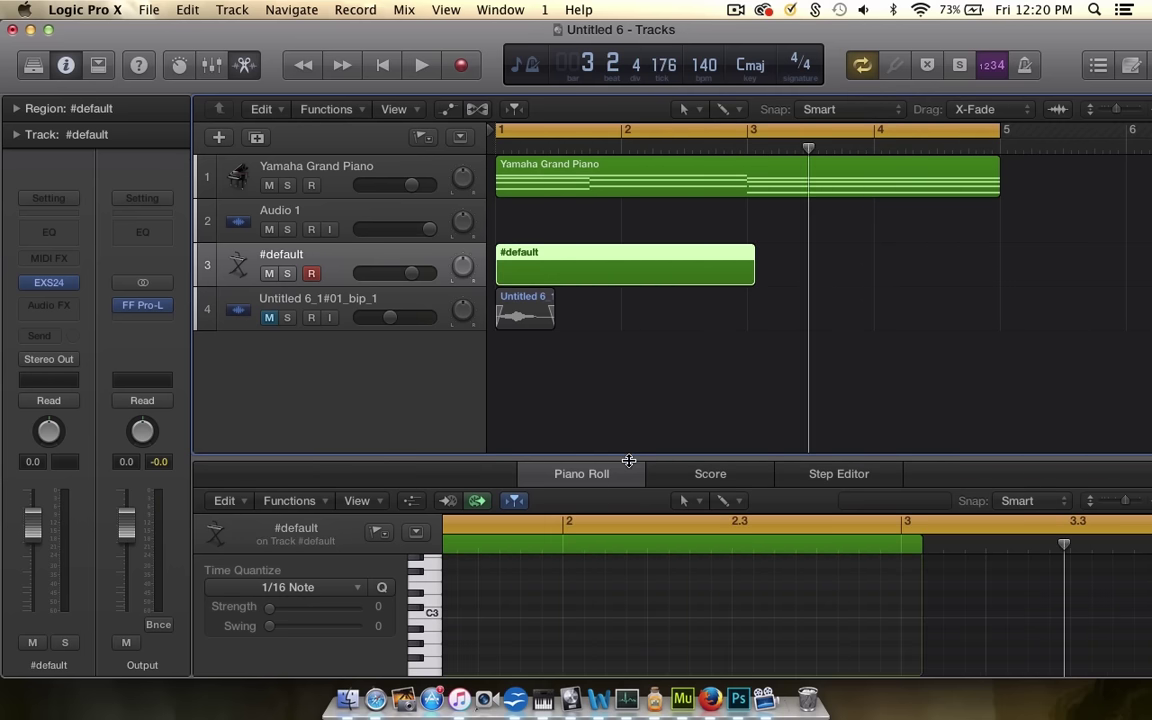
- Enlarge the Piano Roll, try out a G2 note in bar 1, and audition the sampler's higher keys up to octave 6
{"action": "left_click_drag", "start_coordinate": [625, 457], "coordinate": [625, 288]}
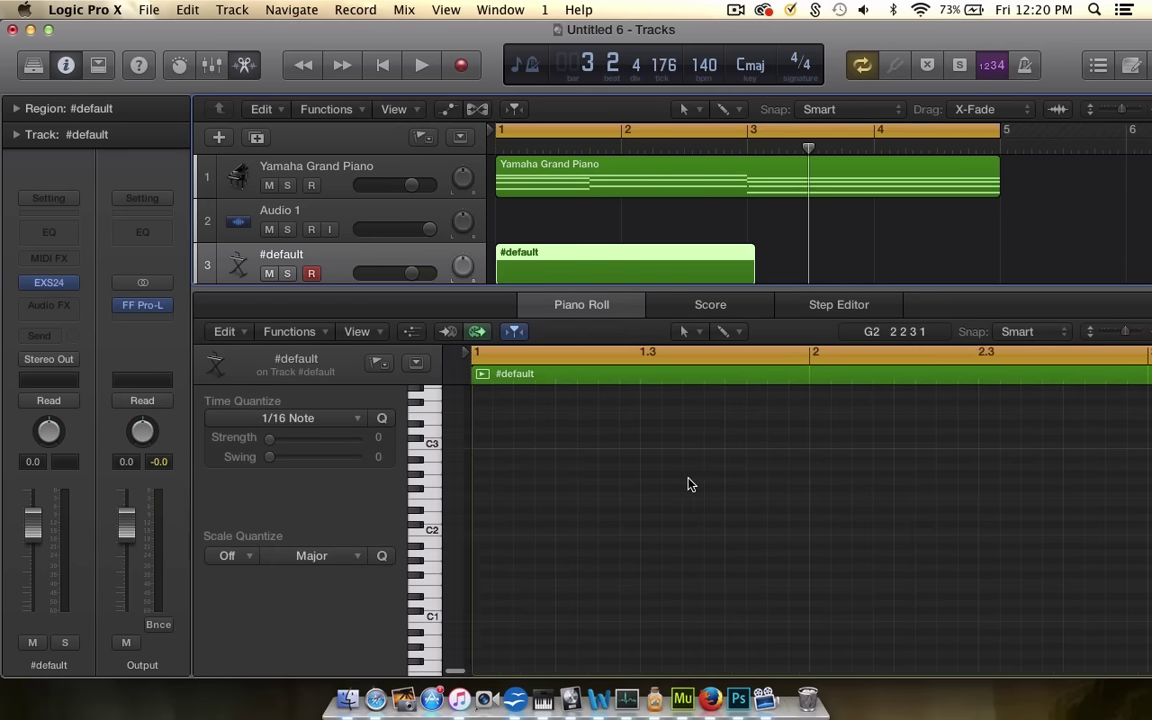
{"action": "key", "text": "space"}
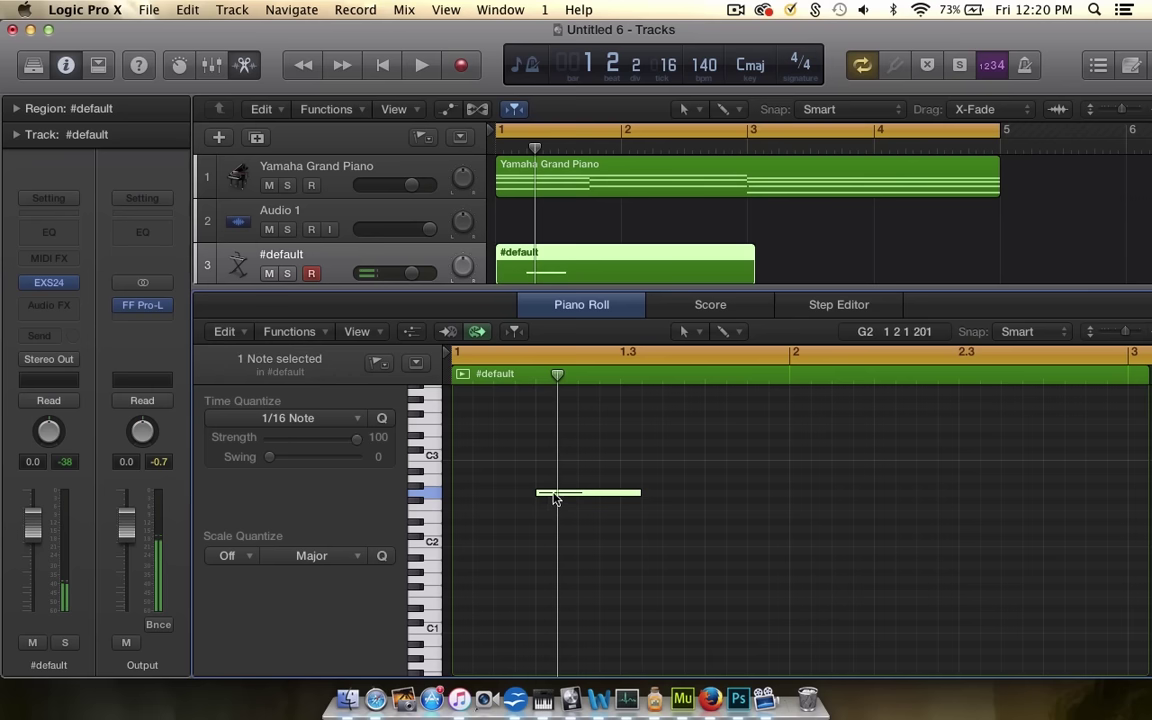
{"action": "scroll", "coordinate": [555, 497], "scroll_direction": "up", "scroll_amount": 5}
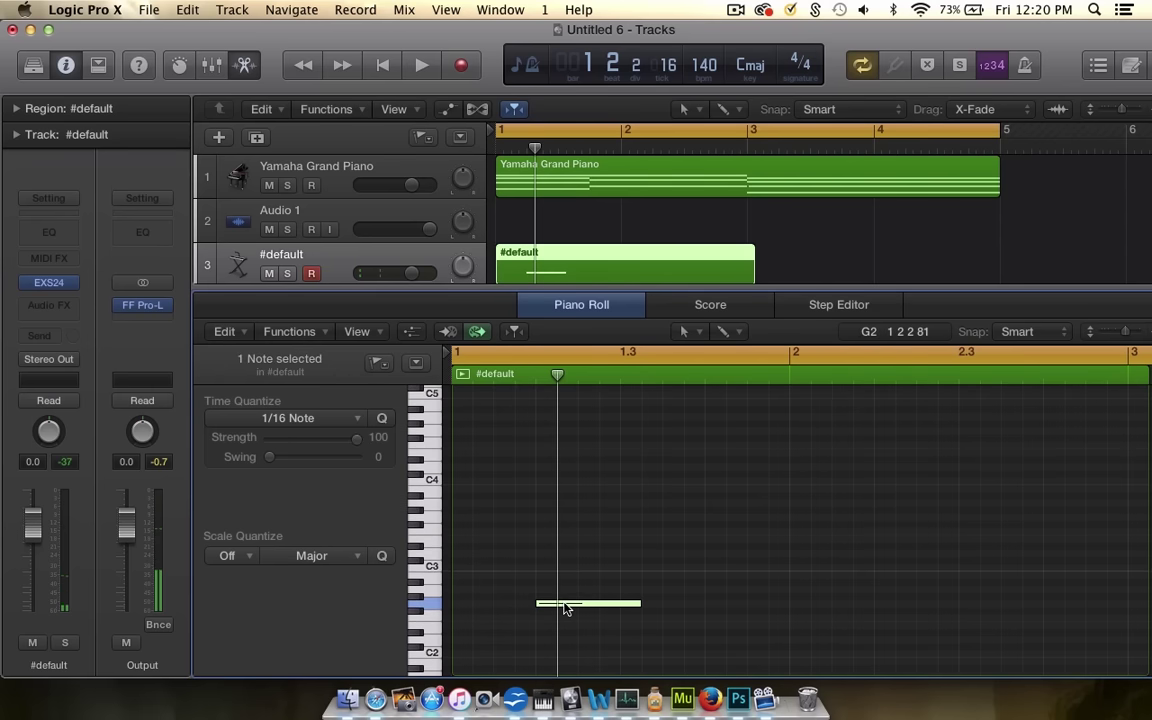
{"action": "scroll", "coordinate": [560, 640], "scroll_direction": "up", "scroll_amount": 8}
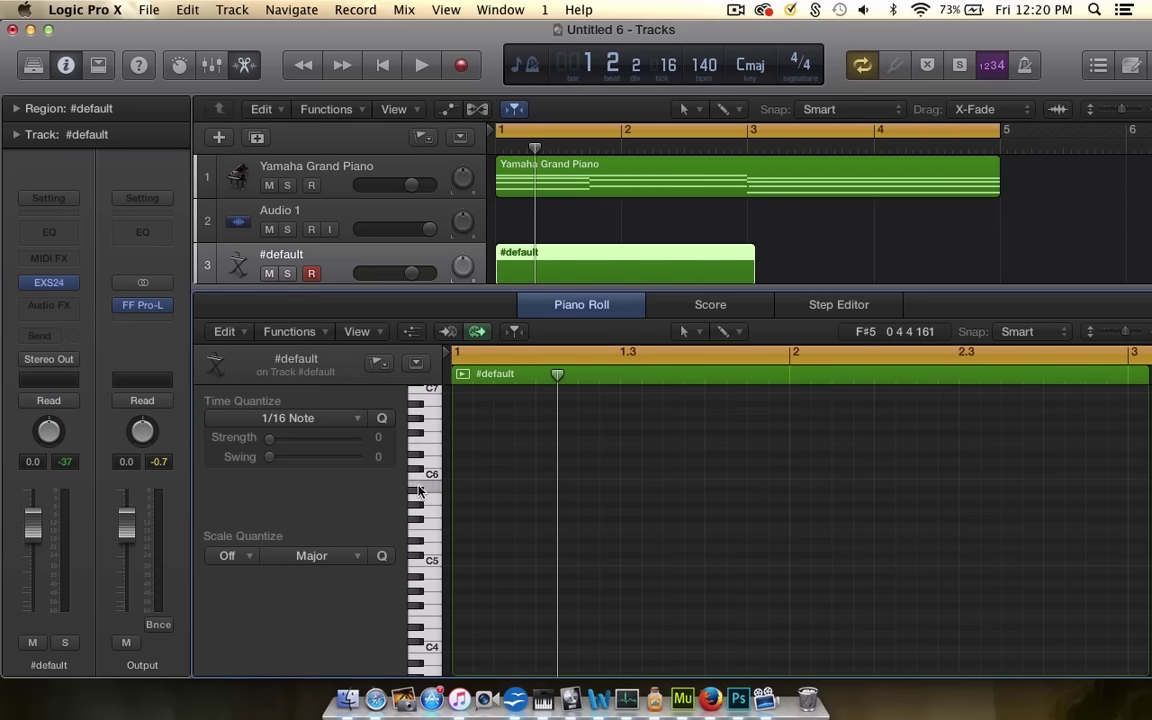
{"action": "scroll", "coordinate": [418, 490], "scroll_direction": "up", "scroll_amount": 6}
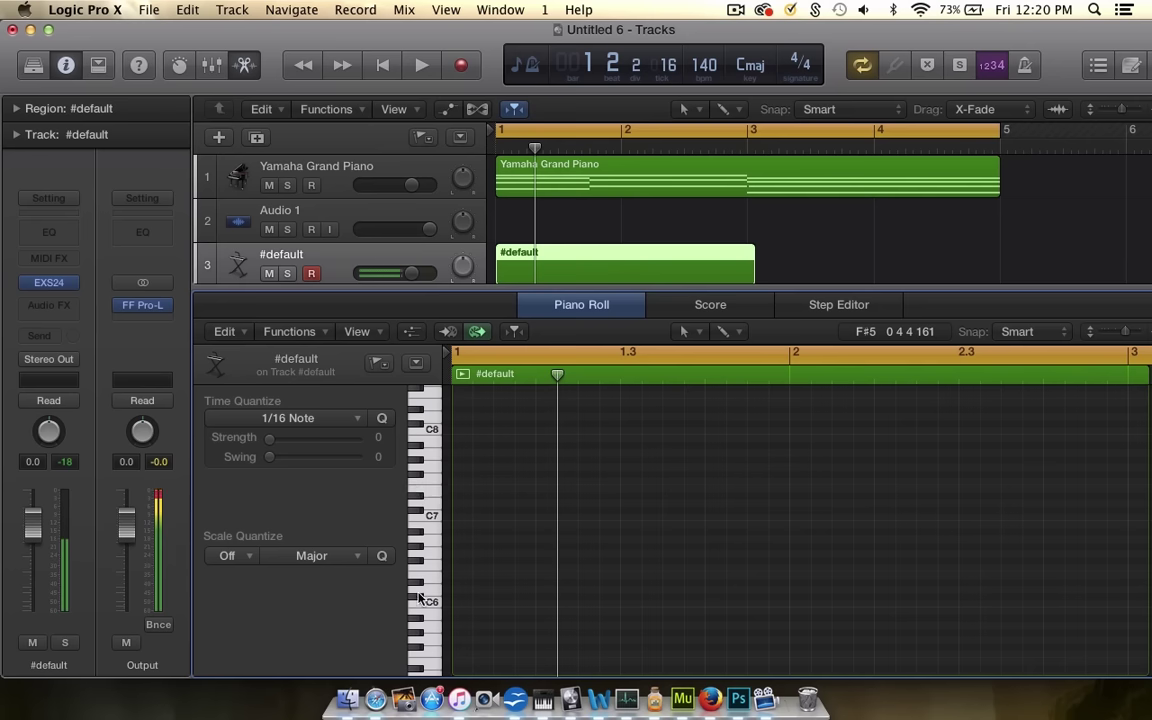
{"action": "scroll", "coordinate": [424, 578], "scroll_direction": "down", "scroll_amount": 2}
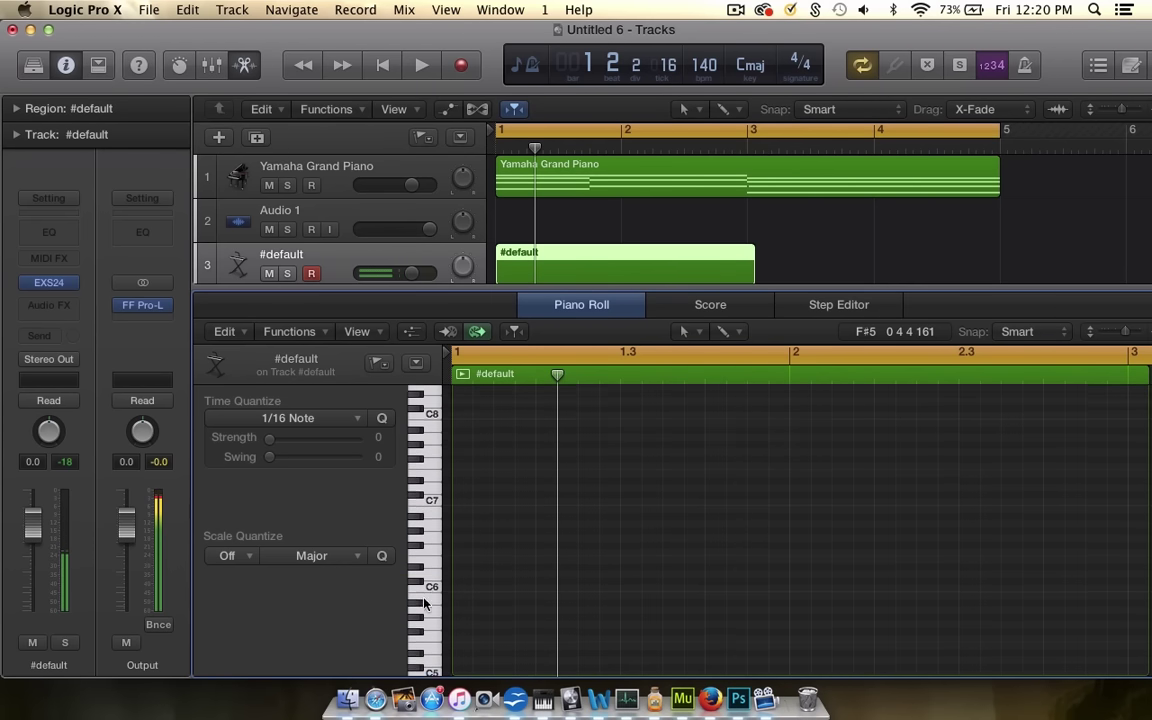
- Draw a note on beat 3 of bar 1 and raise it to F6 while playing the loop
{"action": "key", "text": "space"}
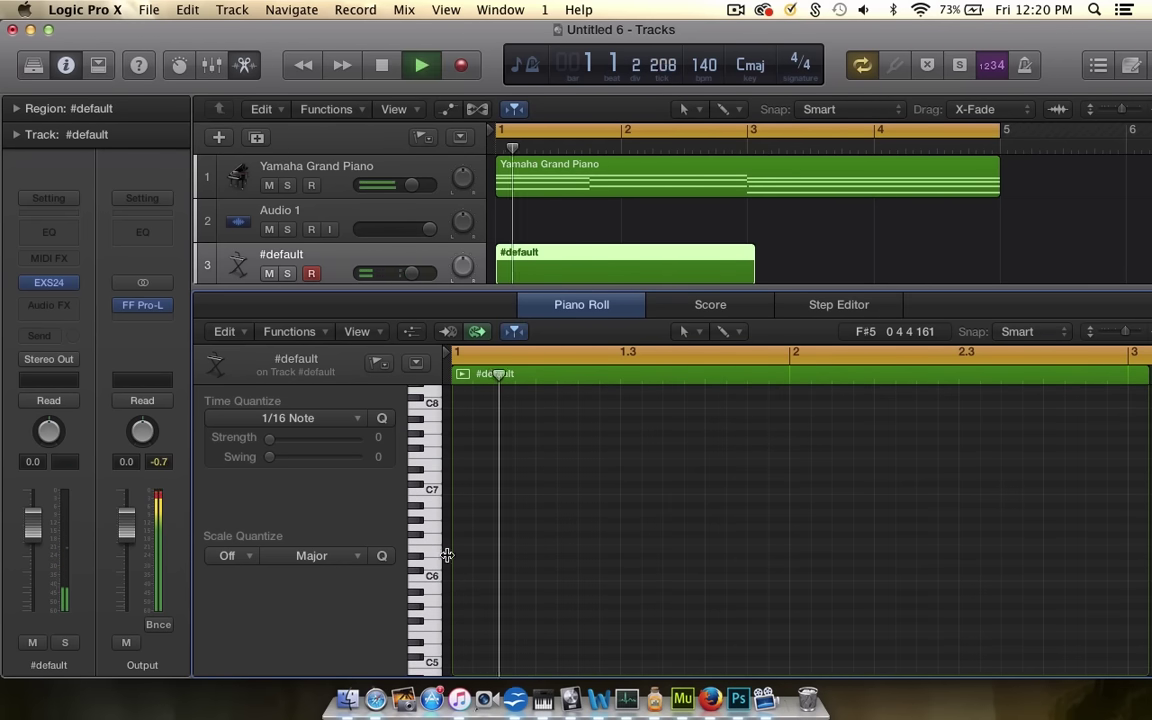
{"action": "left_click", "coordinate": [623, 564]}
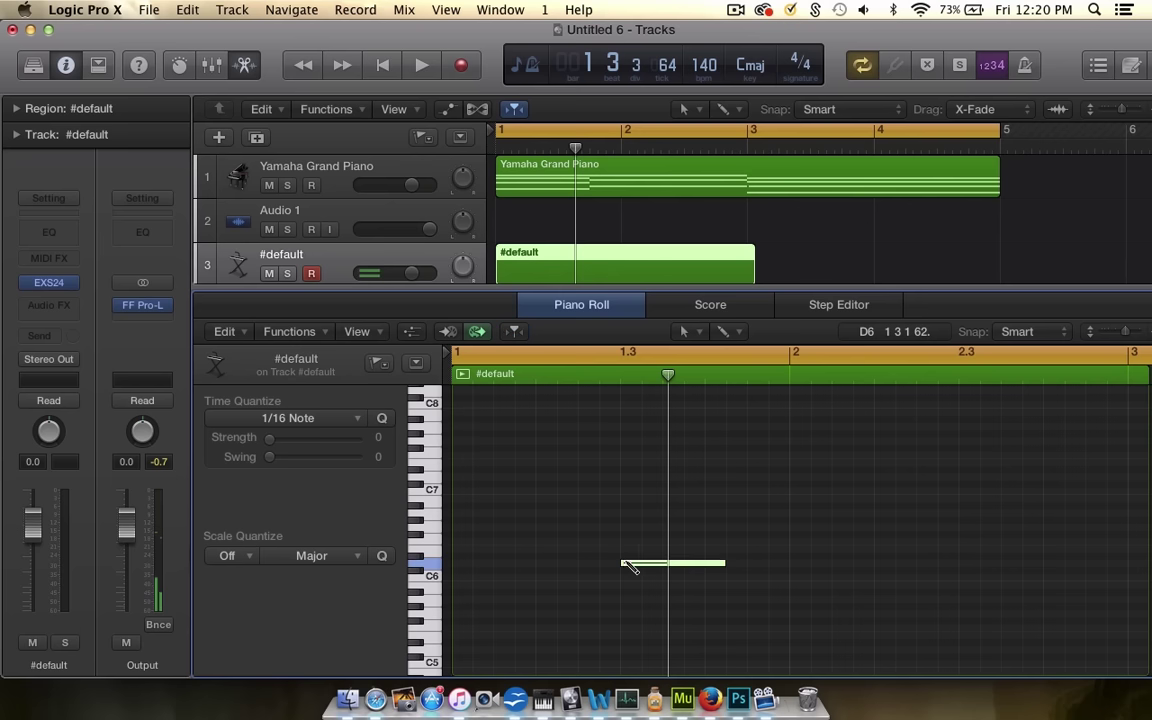
{"action": "key", "text": "space"}
{"action": "left_click_drag", "start_coordinate": [647, 566], "coordinate": [650, 548]}
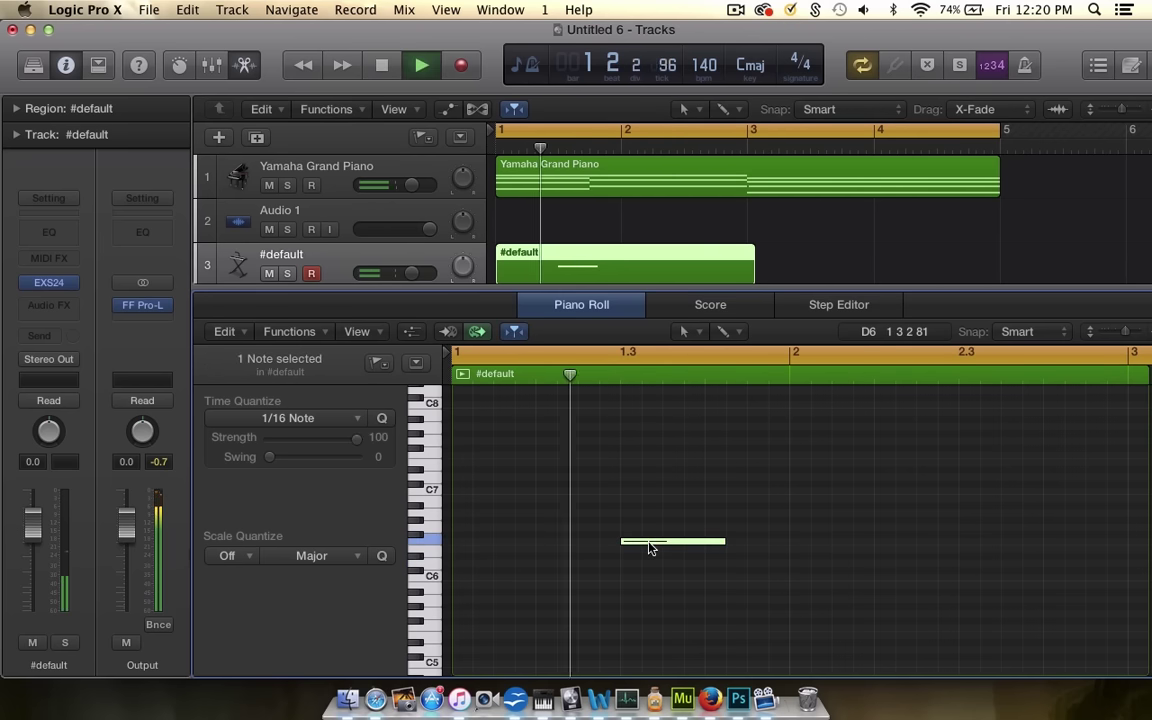
{"action": "key", "text": "space"}
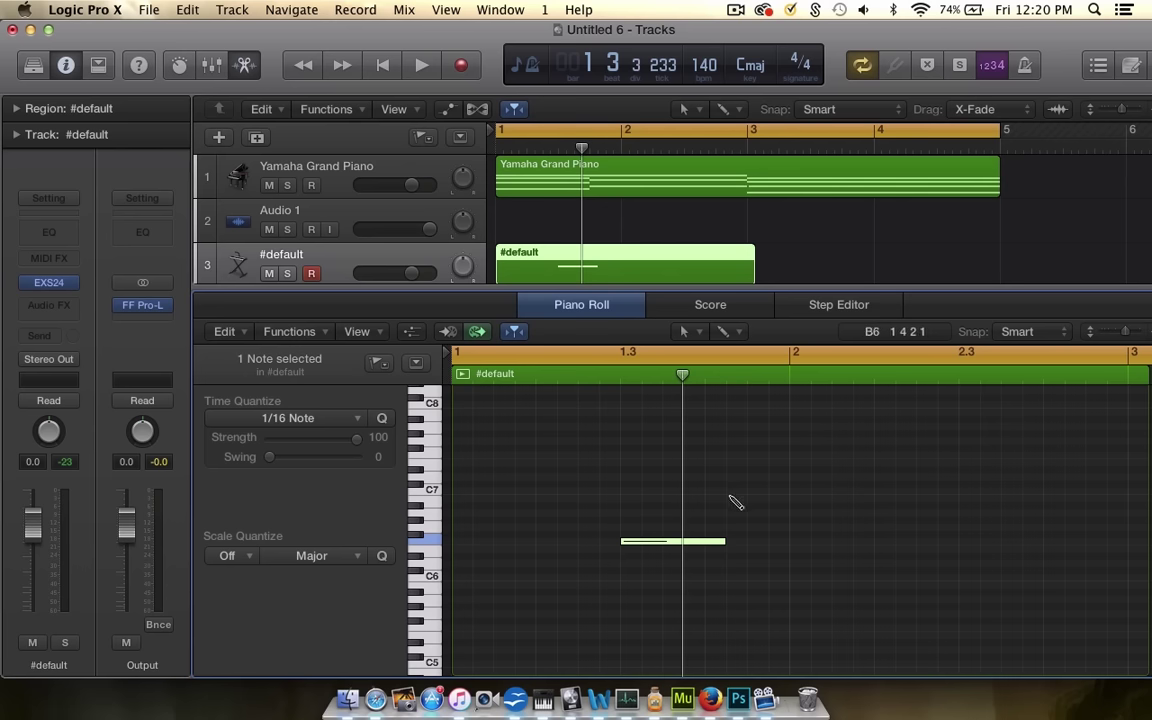
- Add a second note, place it at A6 on beat 4 of bar 1, and play it with the chords
{"action": "left_click", "coordinate": [805, 487]}
{"action": "left_click_drag", "start_coordinate": [815, 490], "coordinate": [731, 520]}
{"action": "key", "text": "space"}
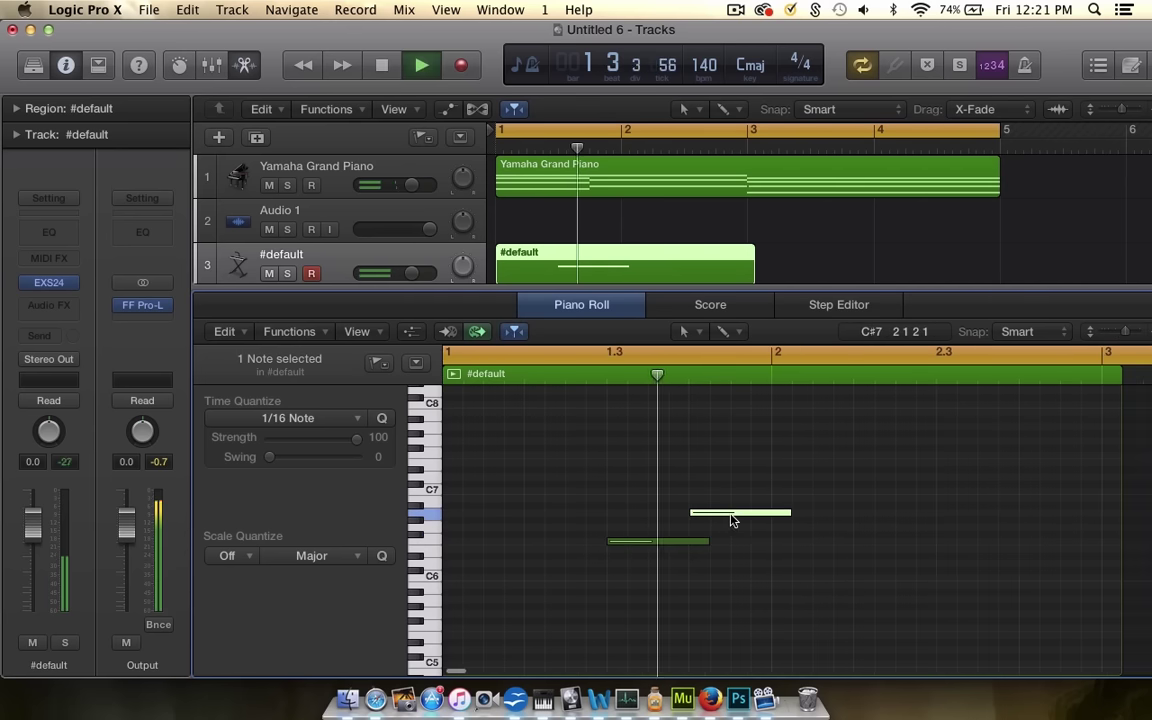
{"action": "key", "text": "space"}
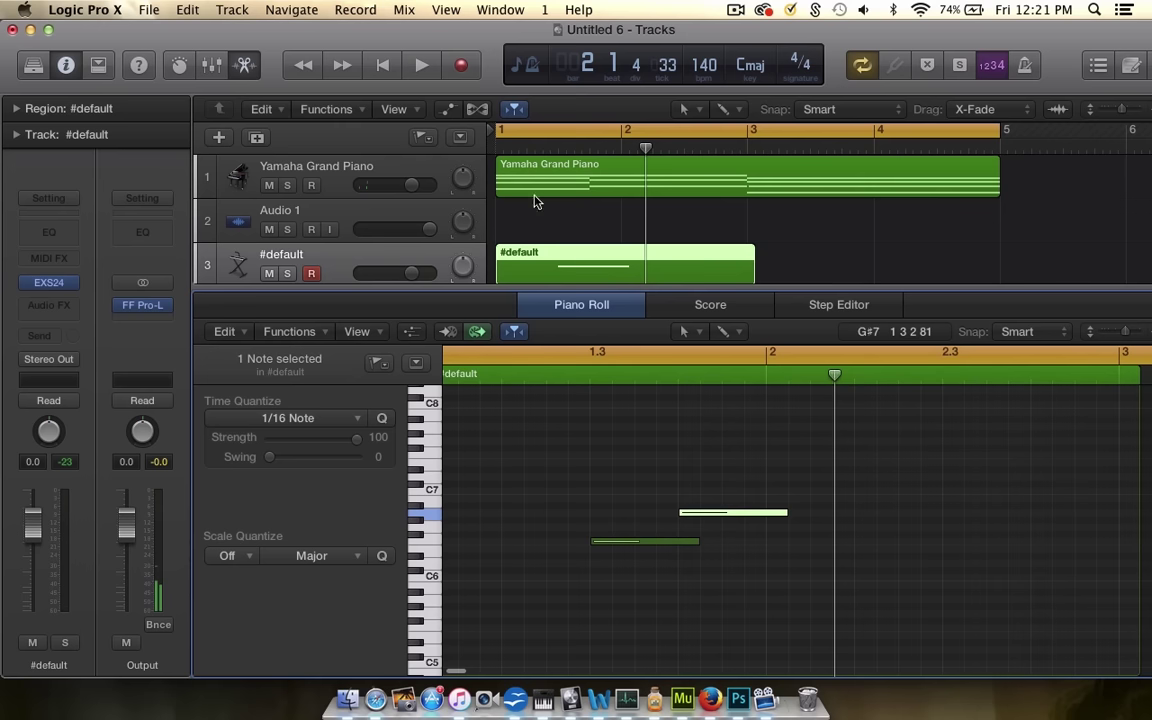
- Lower the #default sampler track's volume to -8.4 dB and briefly play the loop
{"action": "scroll", "coordinate": [527, 188], "scroll_direction": "down", "scroll_amount": 1}
{"action": "left_click_drag", "start_coordinate": [410, 247], "coordinate": [390, 247]}
{"action": "scroll", "coordinate": [679, 494], "scroll_direction": "left", "scroll_amount": 3}
{"action": "key", "text": "space"}
{"action": "key", "text": "space"}
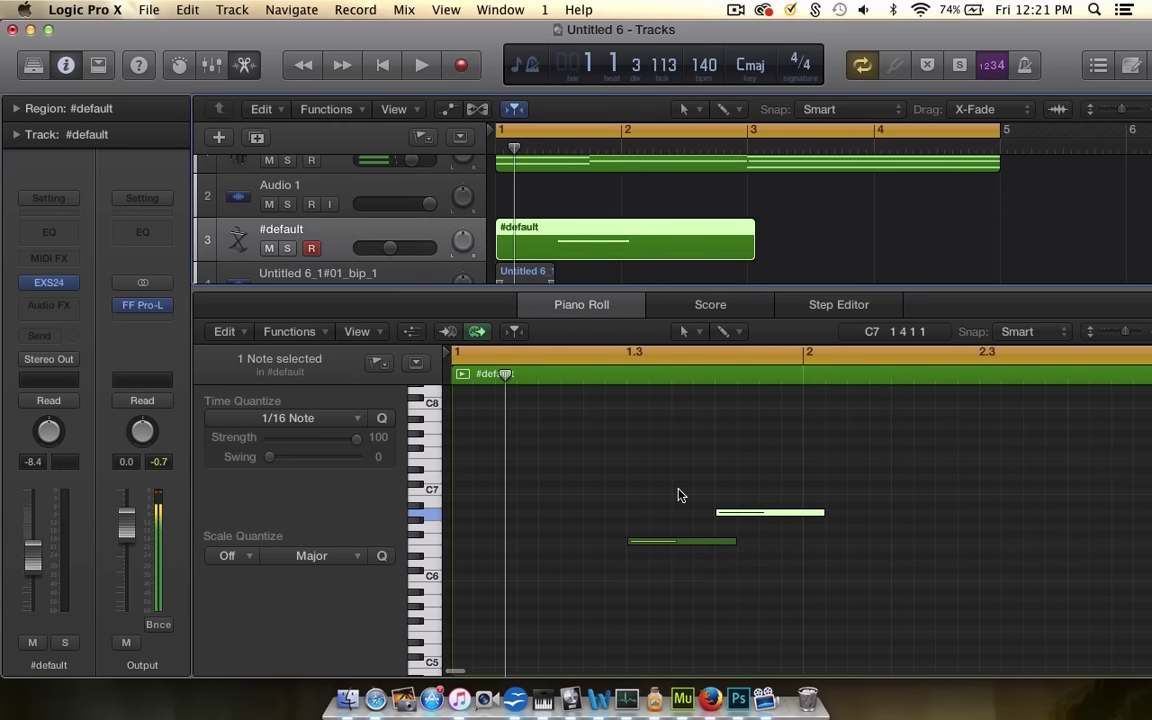
- Draw a note at the start of bar 1 and move it to D6
{"action": "left_click", "coordinate": [465, 578]}
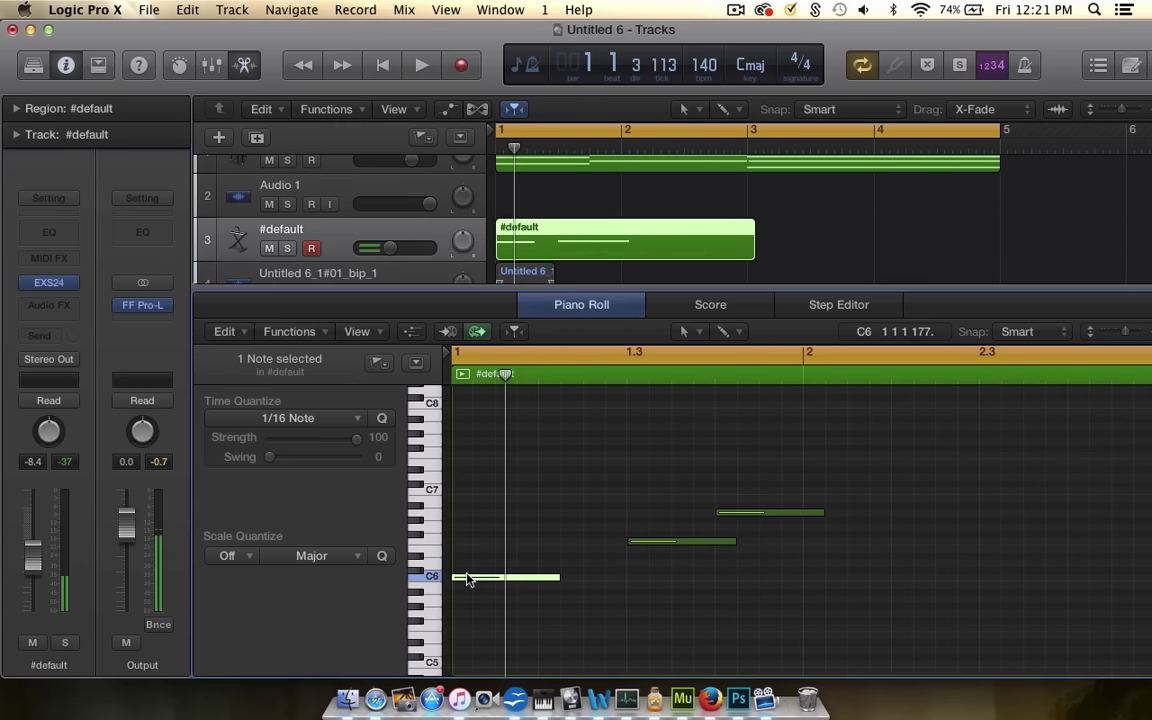
{"action": "mouse_move", "coordinate": [466, 578]}
{"action": "left_mouse_down"}
{"action": "mouse_move", "coordinate": [458, 568]}
{"action": "mouse_move", "coordinate": [472, 563]}
{"action": "left_mouse_up"}
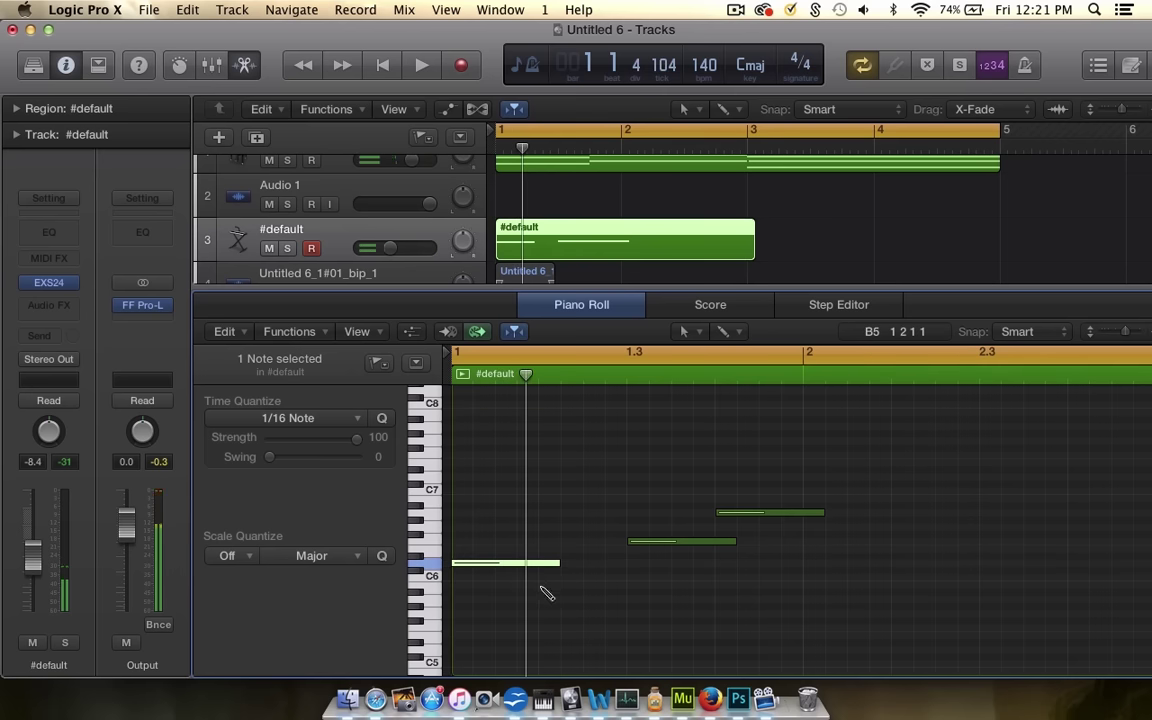
- Try a C6 note on beat 2 of bar 1 with the loop playing and delete it
{"action": "left_click_drag", "start_coordinate": [571, 587], "coordinate": [573, 578]}
{"action": "key", "text": "space"}
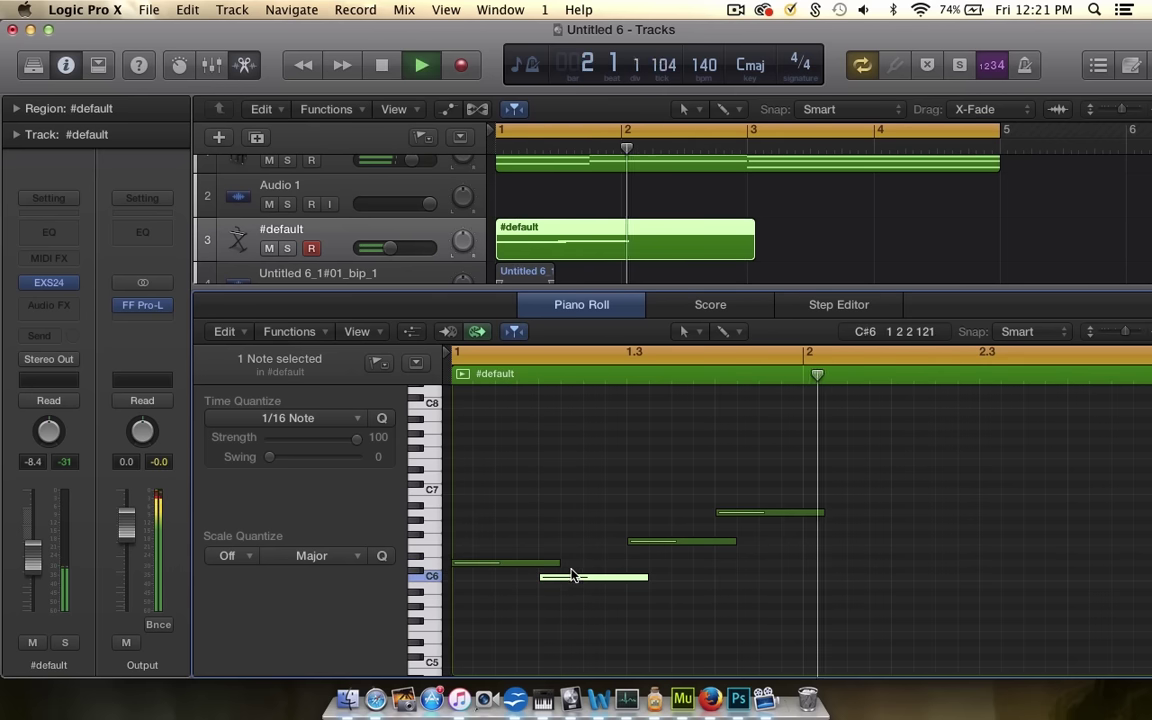
{"action": "key", "text": "space"}
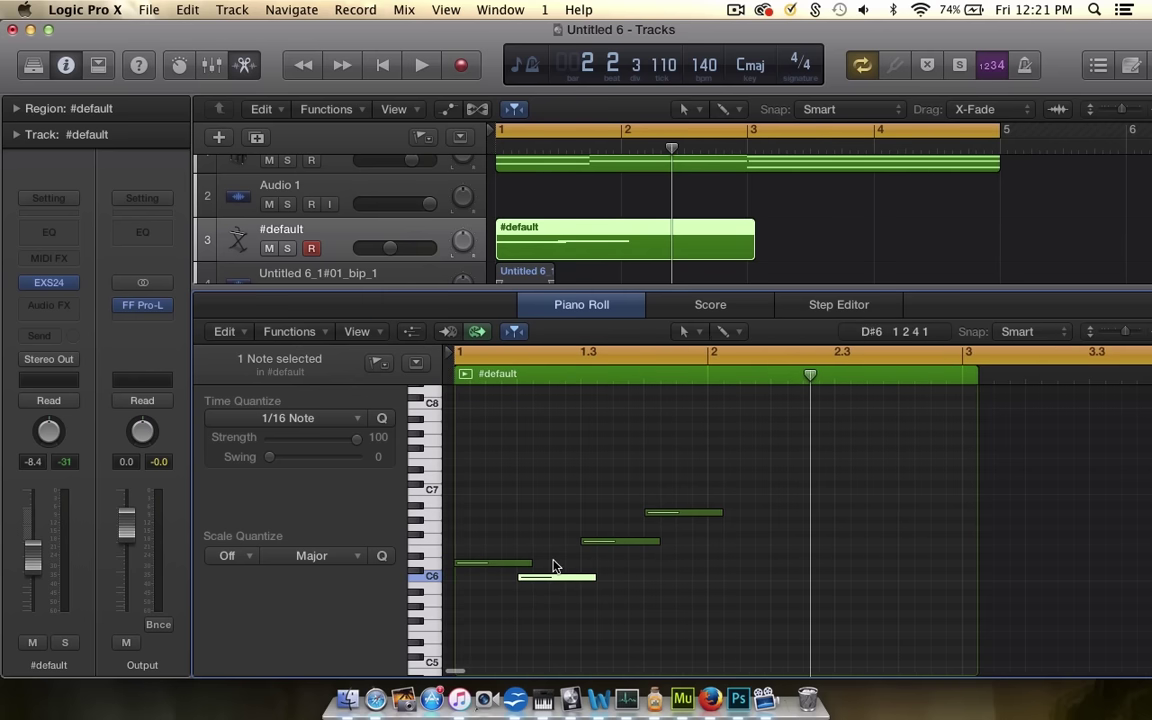
{"action": "scroll", "coordinate": [551, 562], "scroll_direction": "right", "scroll_amount": 1}
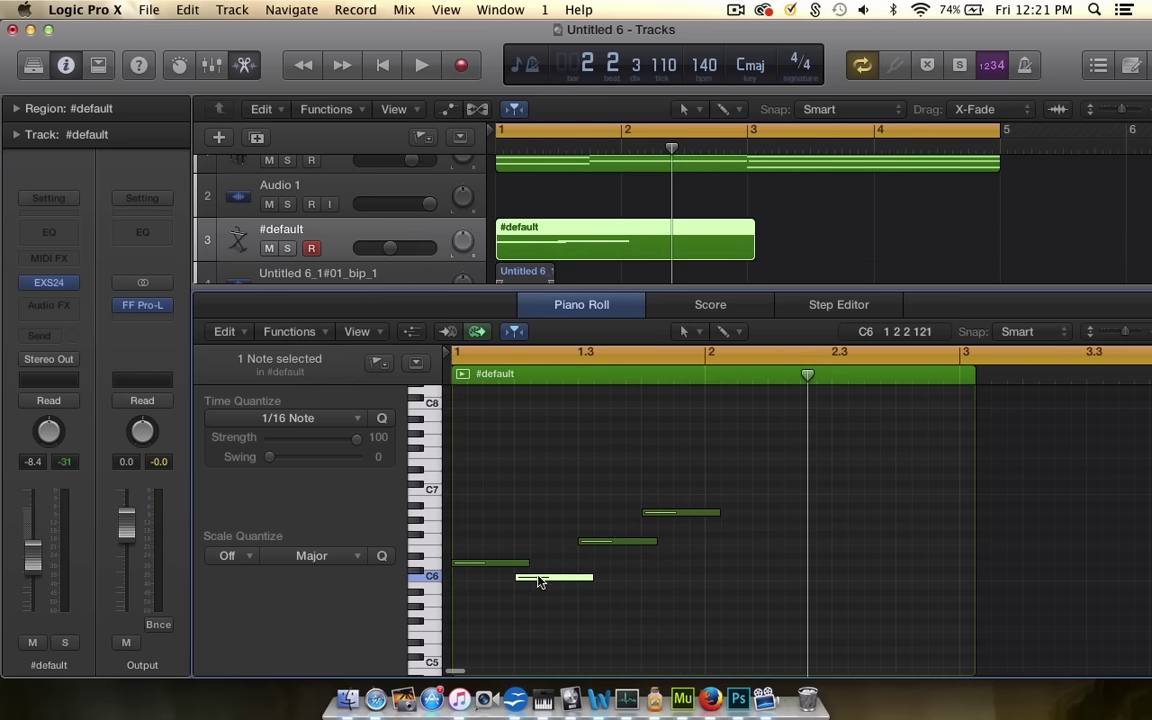
{"action": "key", "text": "BackSpace"}
- Extend the sampler MIDI region to bar 5 to match the piano region and play the loop
{"action": "key", "text": "space"}
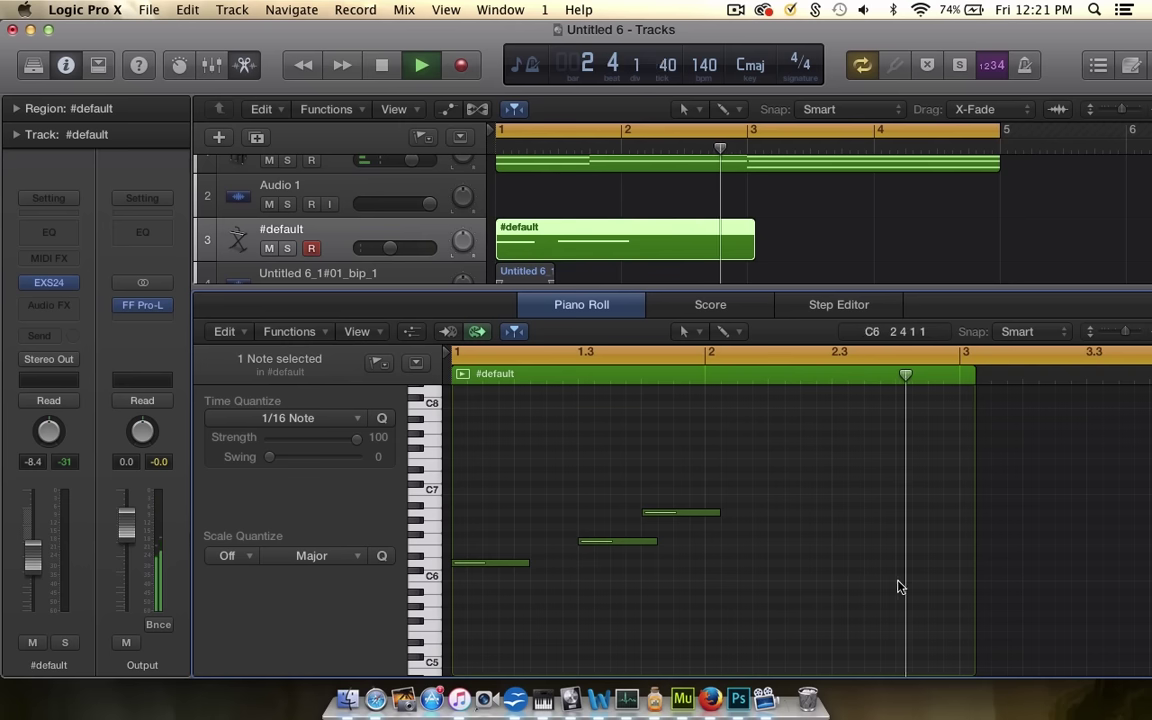
{"action": "left_click_drag", "start_coordinate": [755, 258], "coordinate": [1006, 258]}
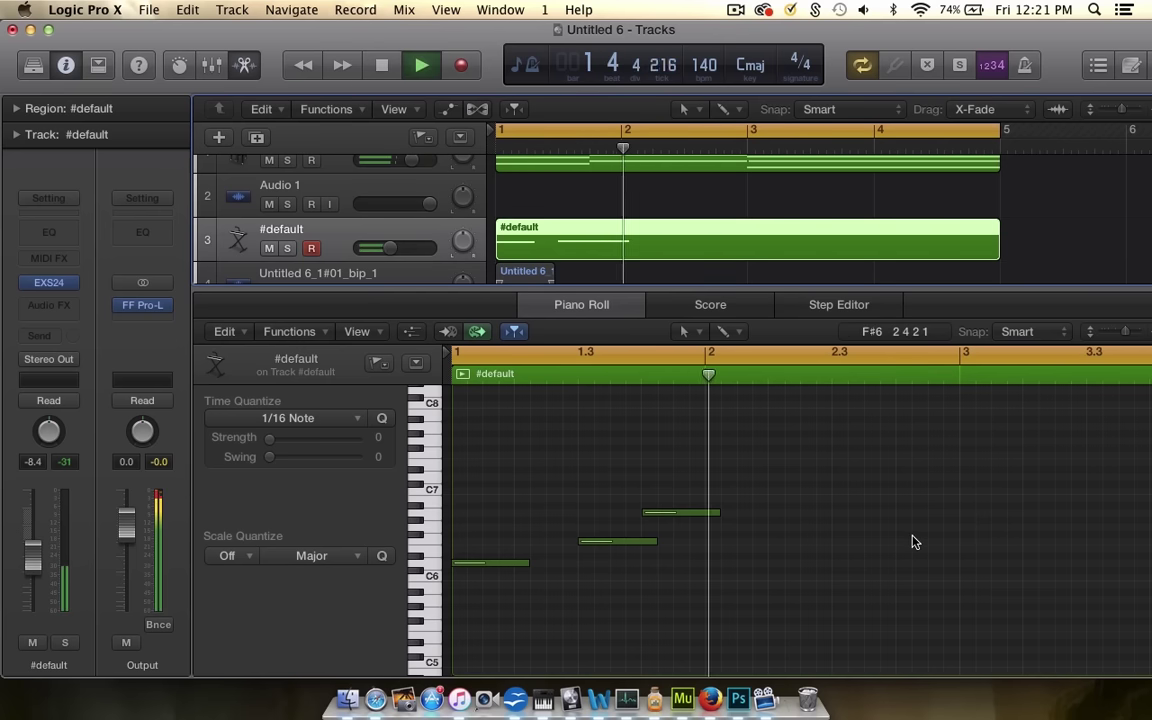
{"action": "key", "text": "space"}
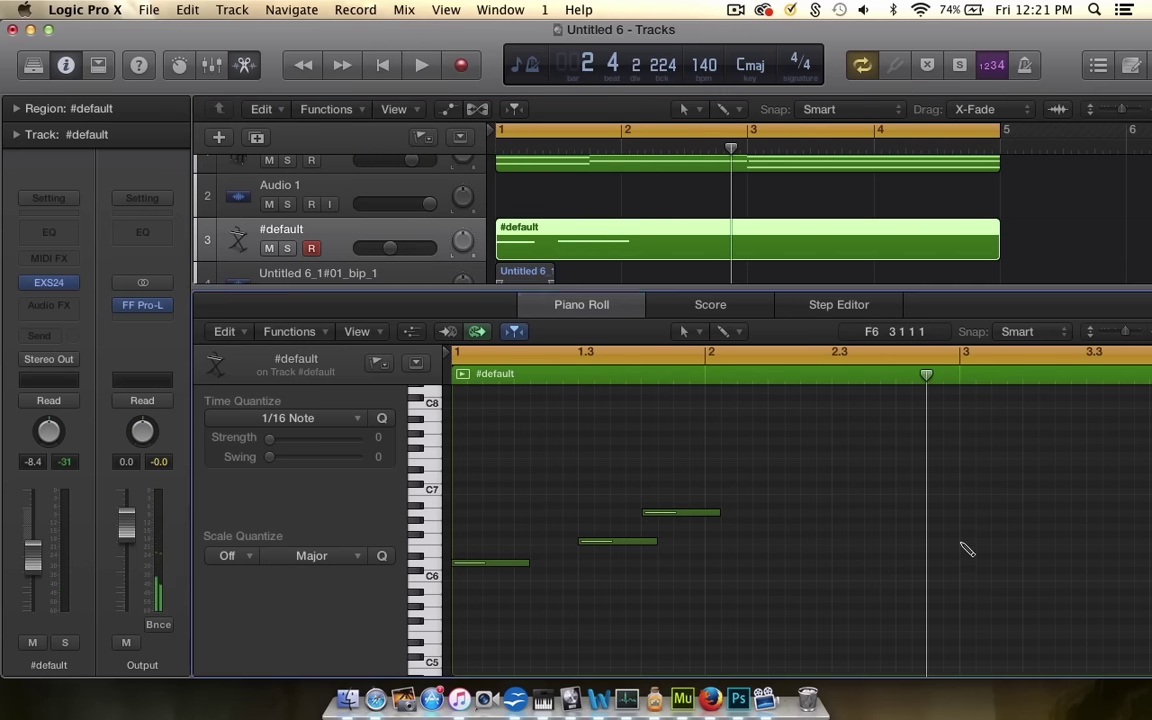
- Add an F6 note at the start of bar 3 and lengthen it to just over two beats
{"action": "left_click", "coordinate": [961, 542], "text": "super"}
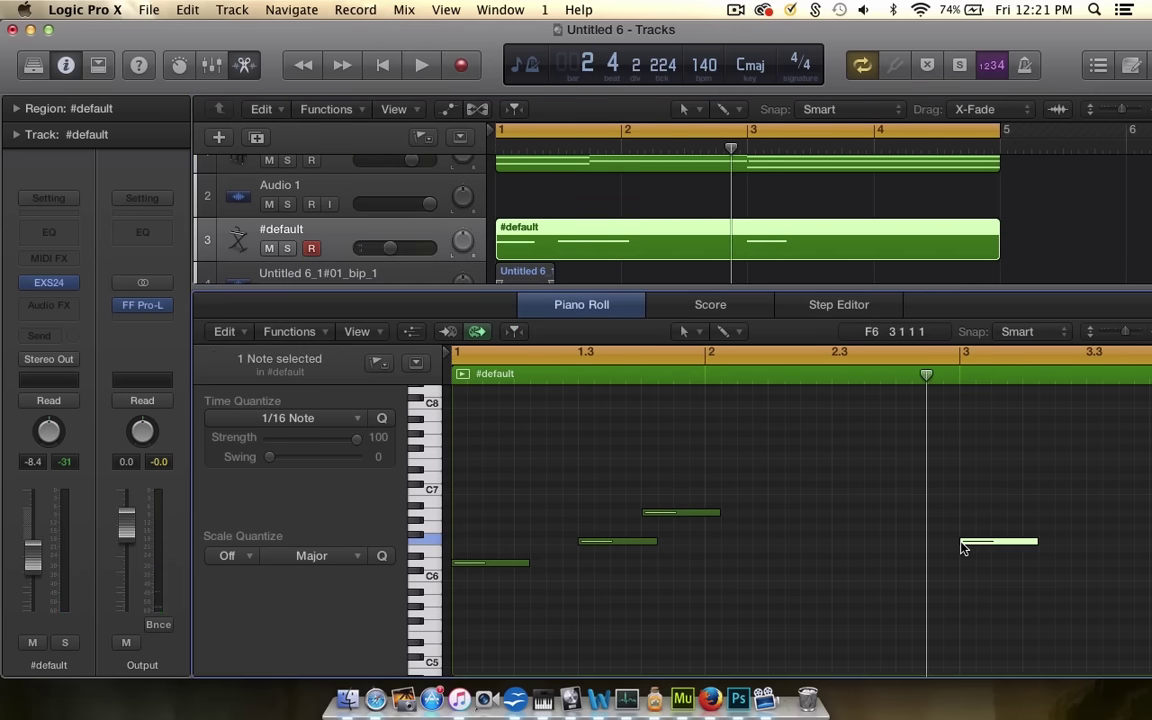
{"action": "key", "text": "space"}
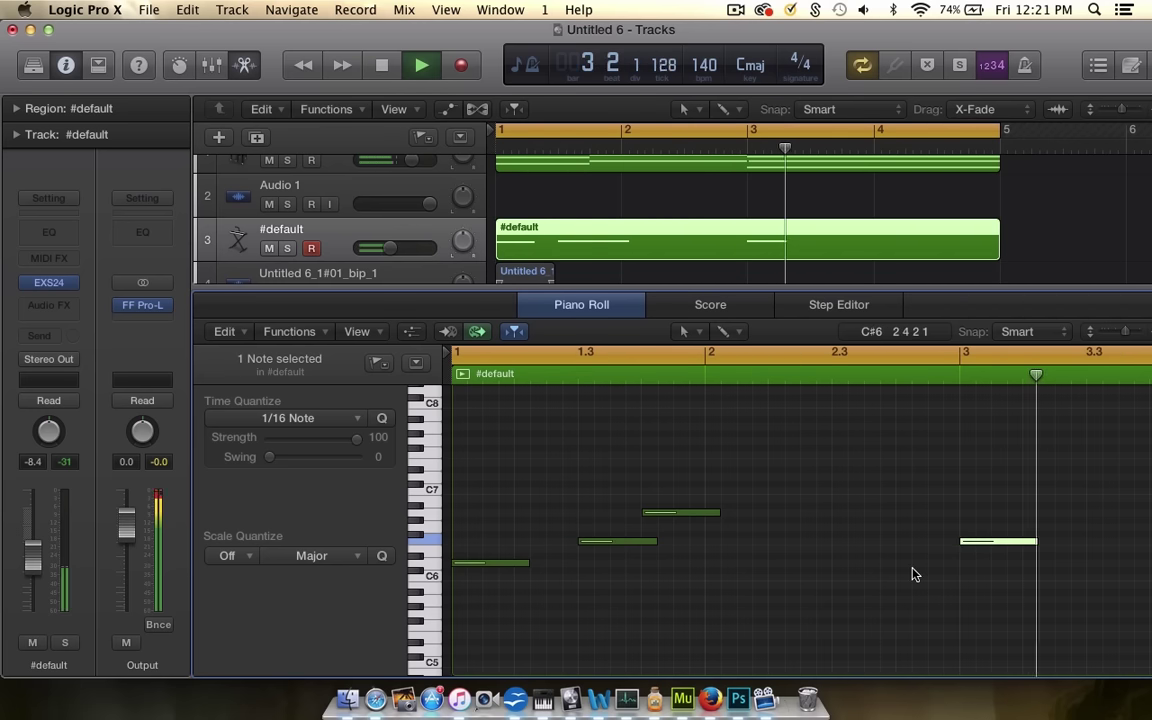
{"action": "key", "text": "super+Left"}
{"action": "key", "text": "space"}
{"action": "left_click_drag", "start_coordinate": [705, 541], "coordinate": [739, 544]}
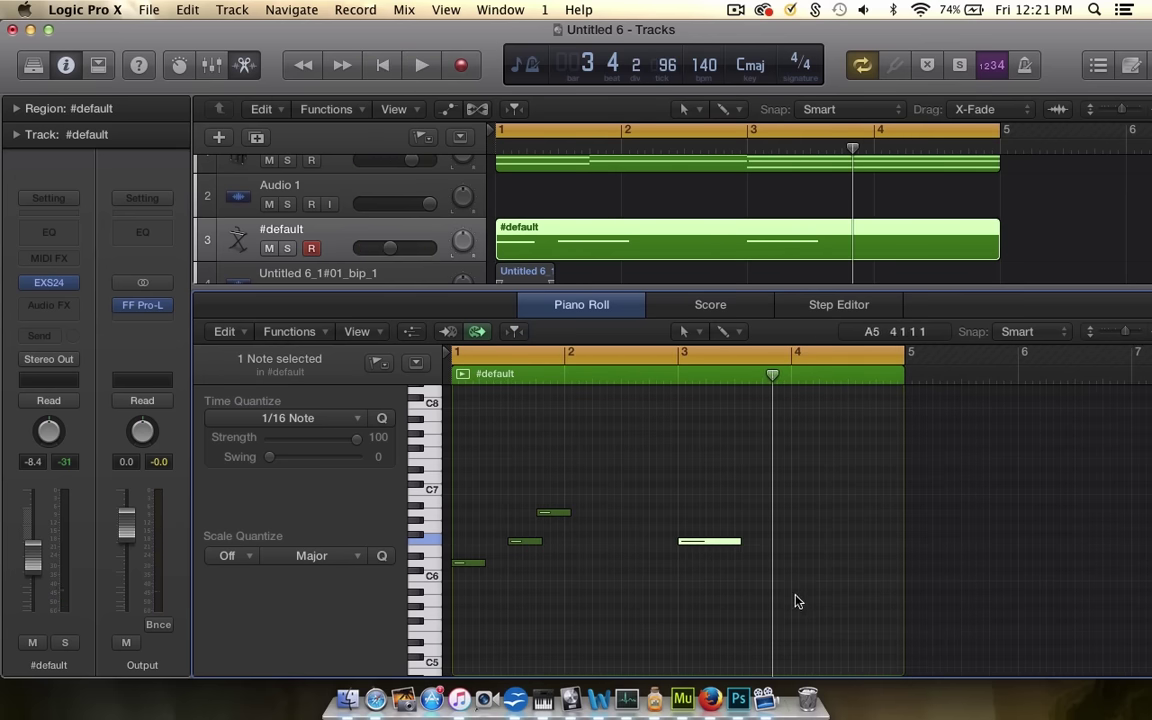
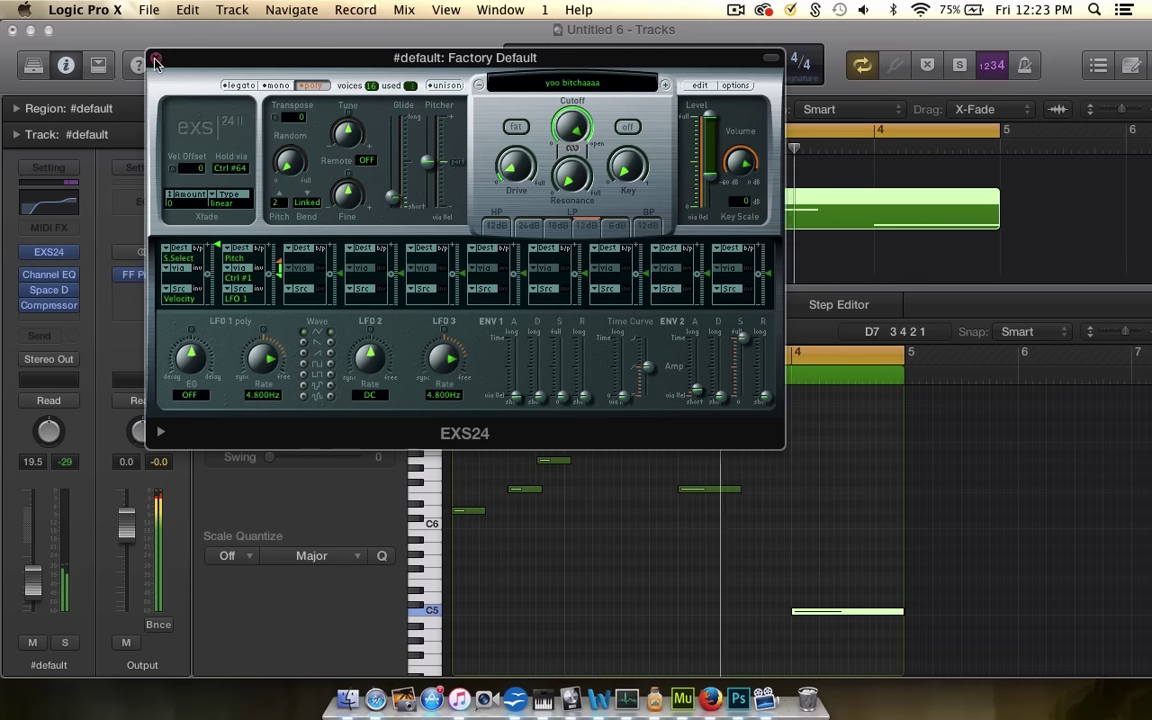
- Look over the EXS24 sampler settings and close its window
{"action": "left_click", "coordinate": [155, 62]}
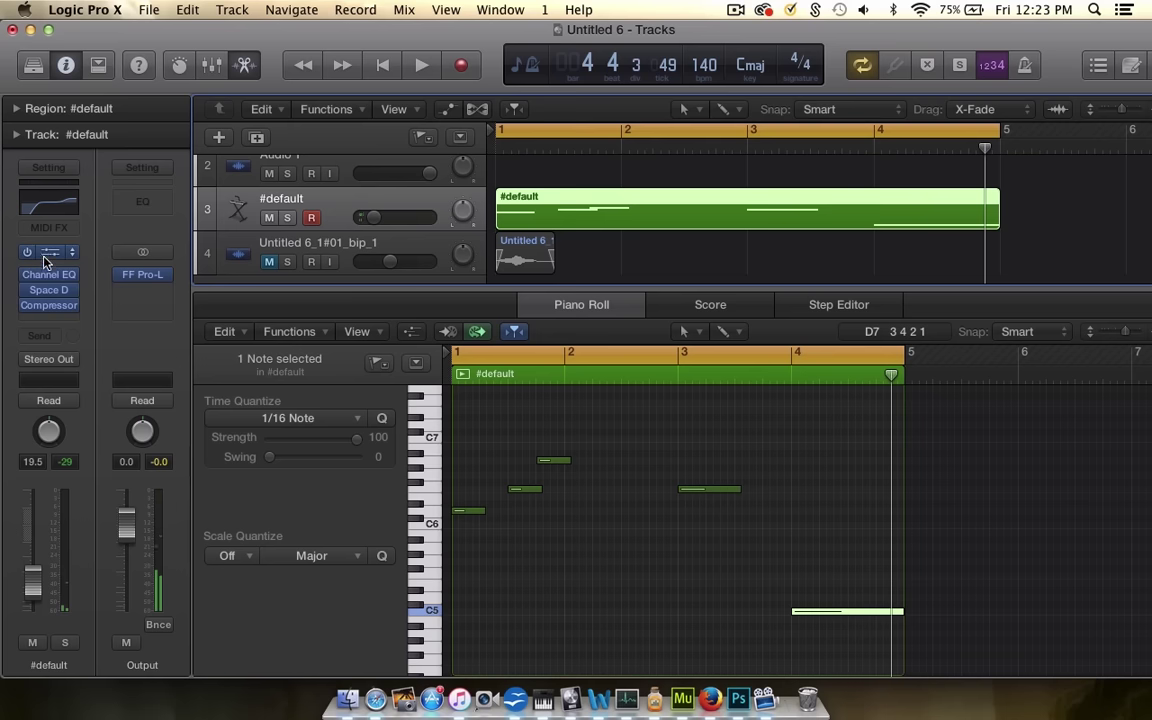
{"action": "left_click", "coordinate": [44, 251]}
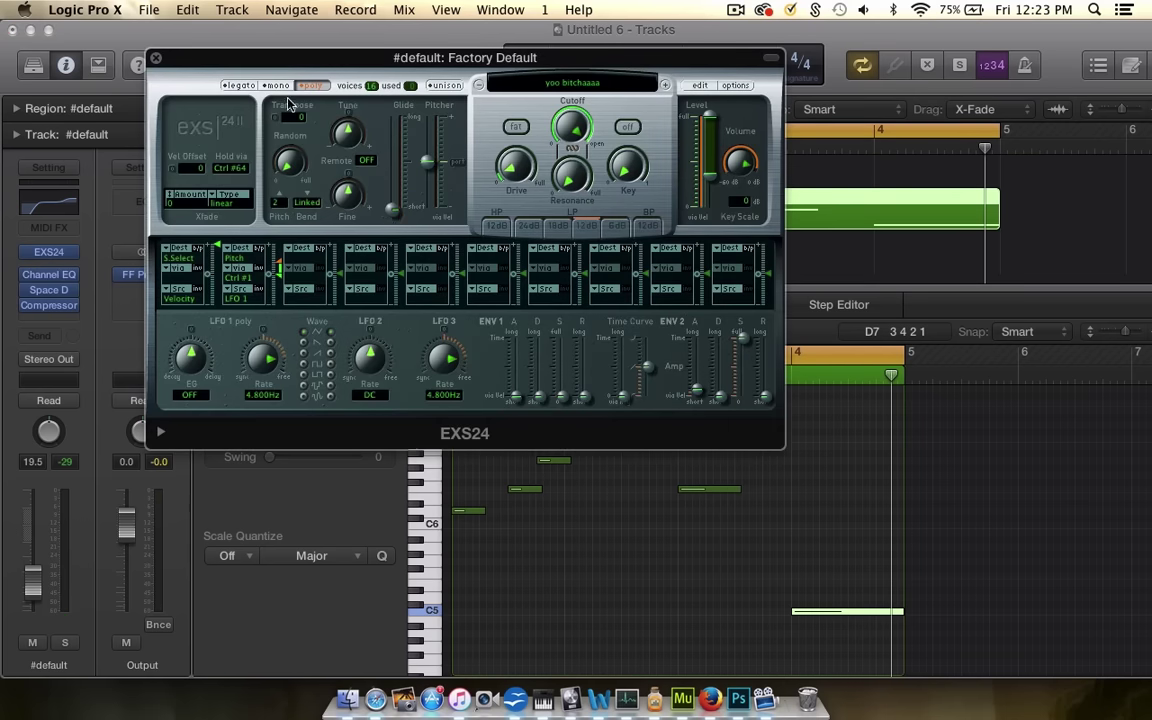
{"action": "left_click", "coordinate": [155, 57]}
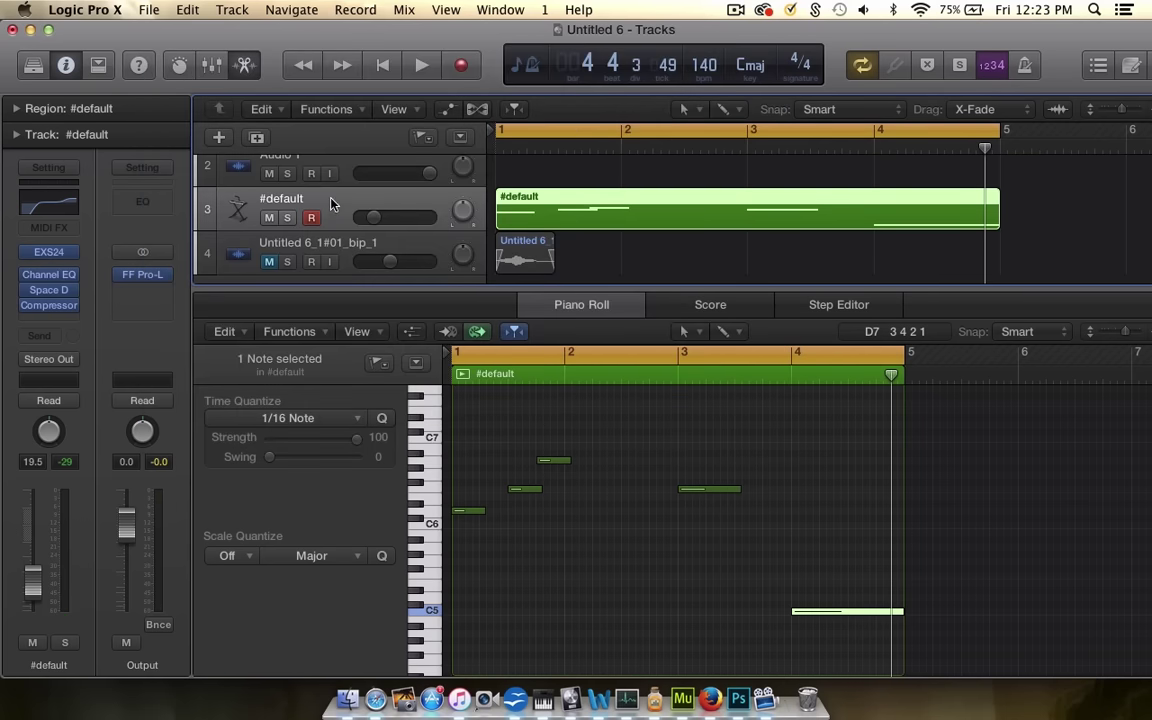
- Duplicate the #default sampler track with its settings and delete the unwanted region pasted onto it near bar 5
{"action": "left_click", "coordinate": [257, 138]}
{"action": "left_click", "coordinate": [646, 233]}
{"action": "left_click", "coordinate": [647, 224]}
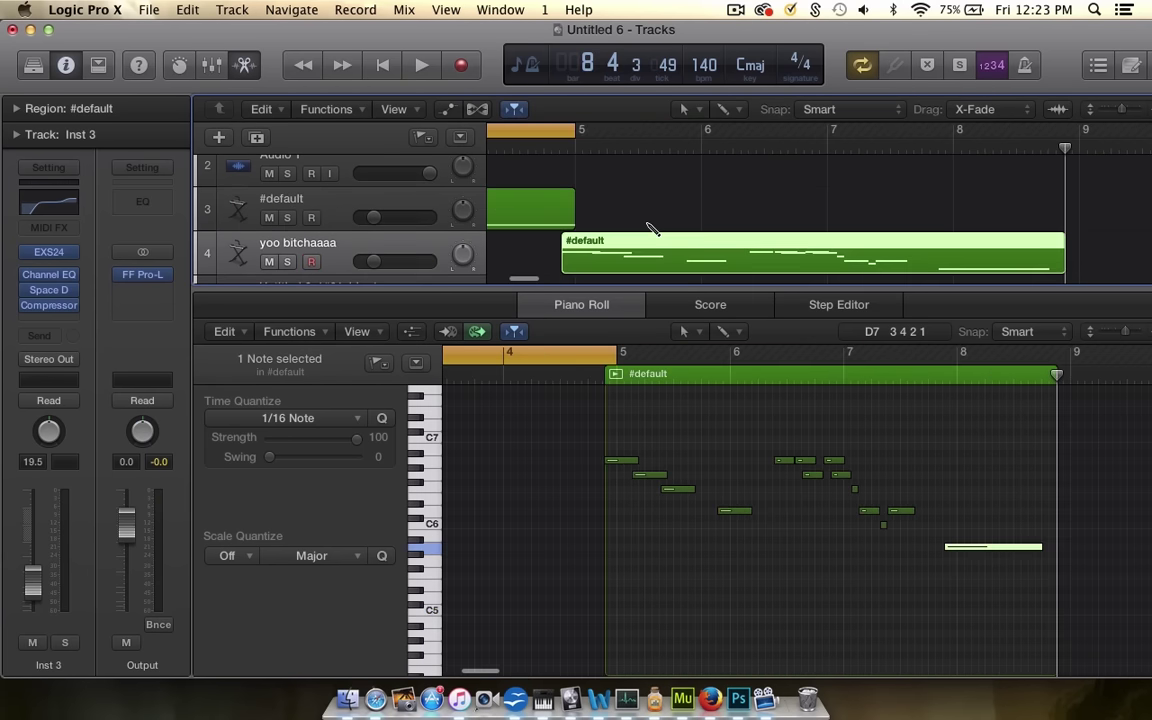
{"action": "left_click_drag", "start_coordinate": [648, 226], "coordinate": [538, 258]}
{"action": "key", "text": "Delete"}
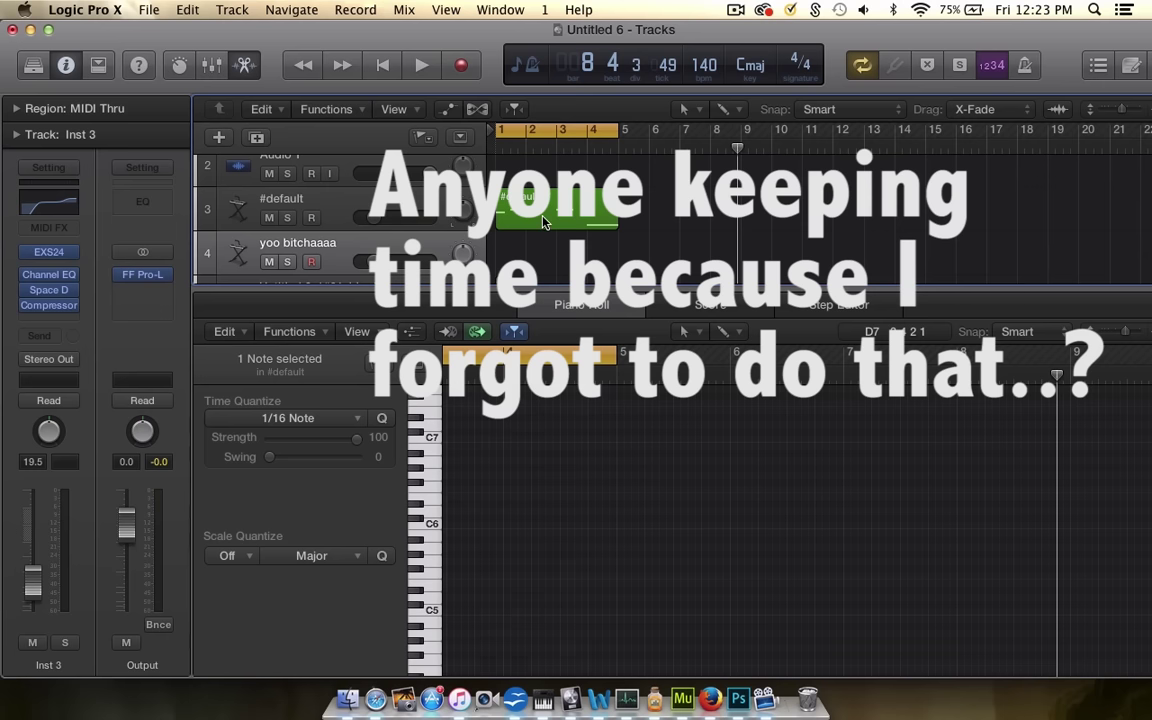
- Copy the #default MIDI region onto the duplicated sampler track at bar 1
{"action": "left_click", "coordinate": [543, 223]}
{"action": "key", "text": "z"}
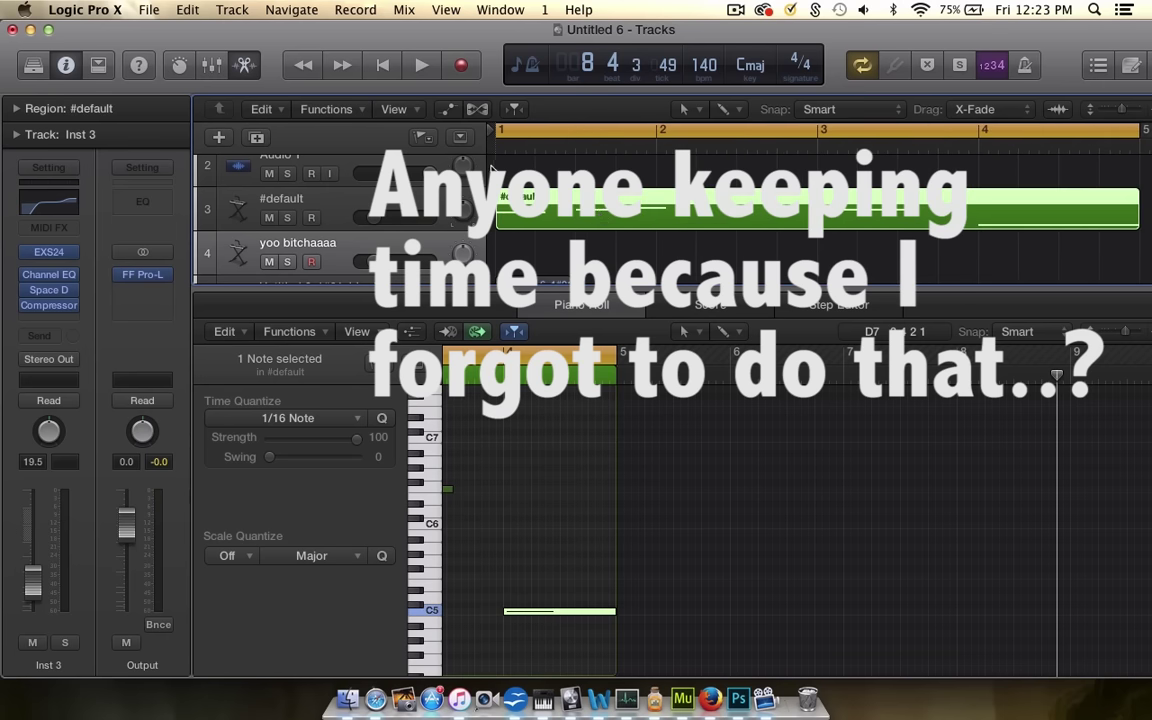
{"action": "left_click", "coordinate": [497, 149]}
{"action": "key", "text": "super+v"}
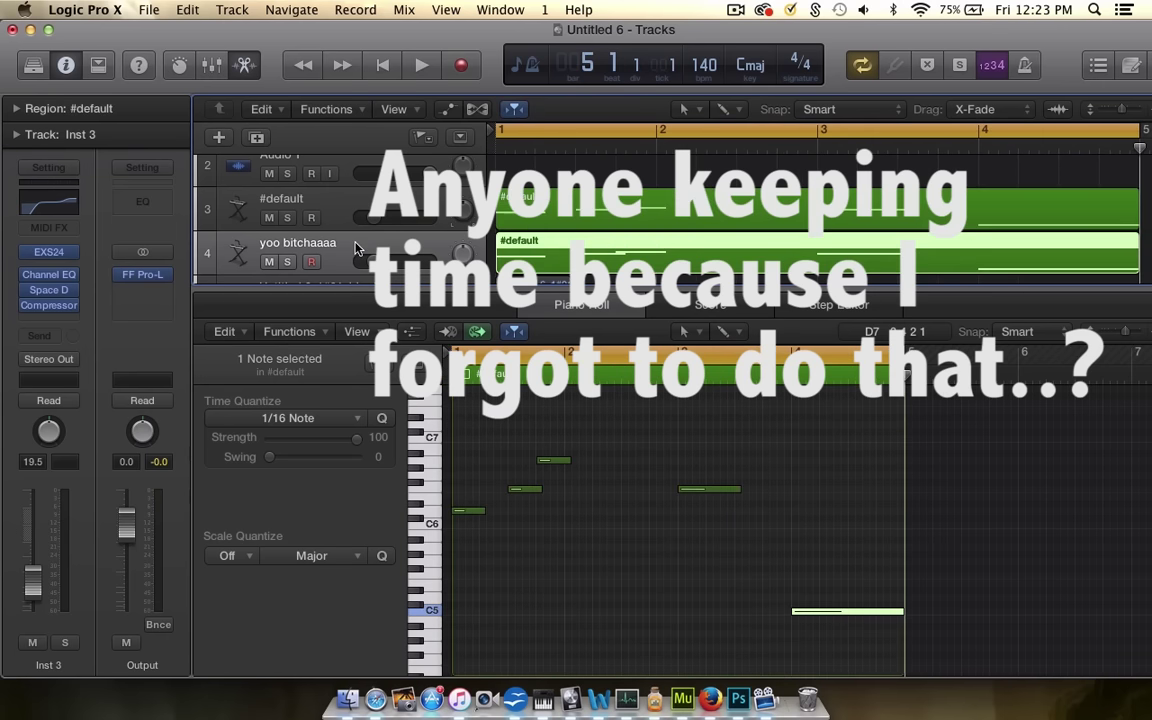
- Solo the duplicated sampler track and inspect its Space Designer reverb settings
{"action": "left_click", "coordinate": [287, 262]}
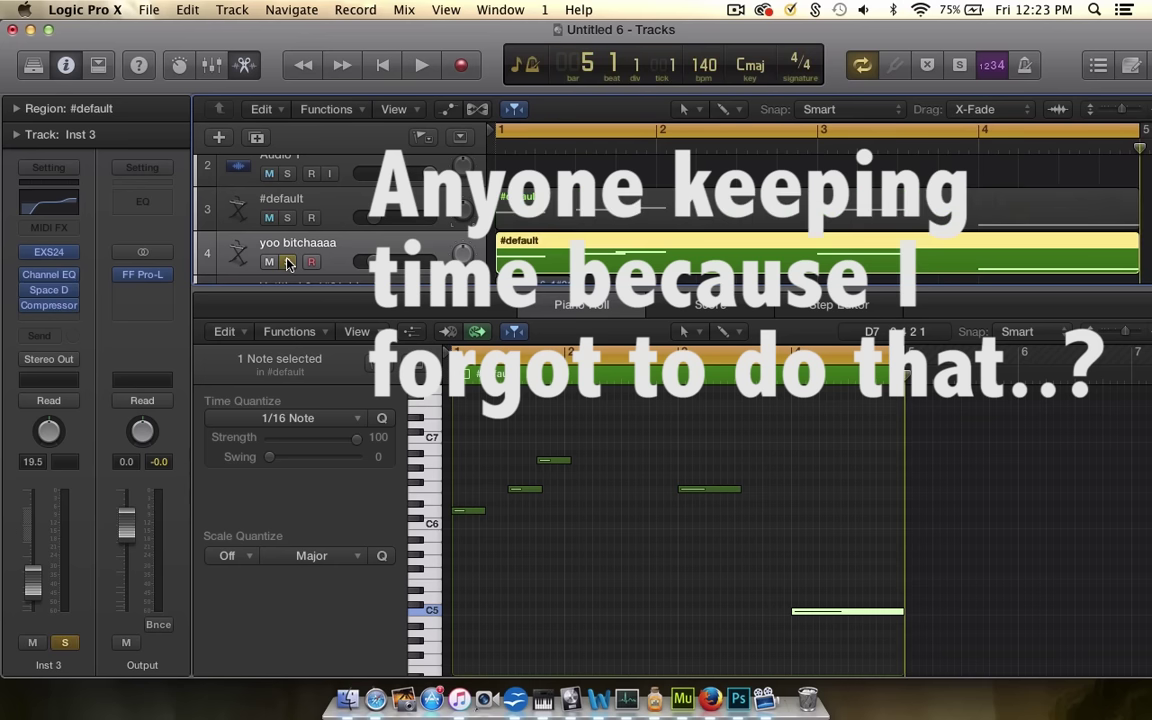
{"action": "left_click", "coordinate": [47, 290]}
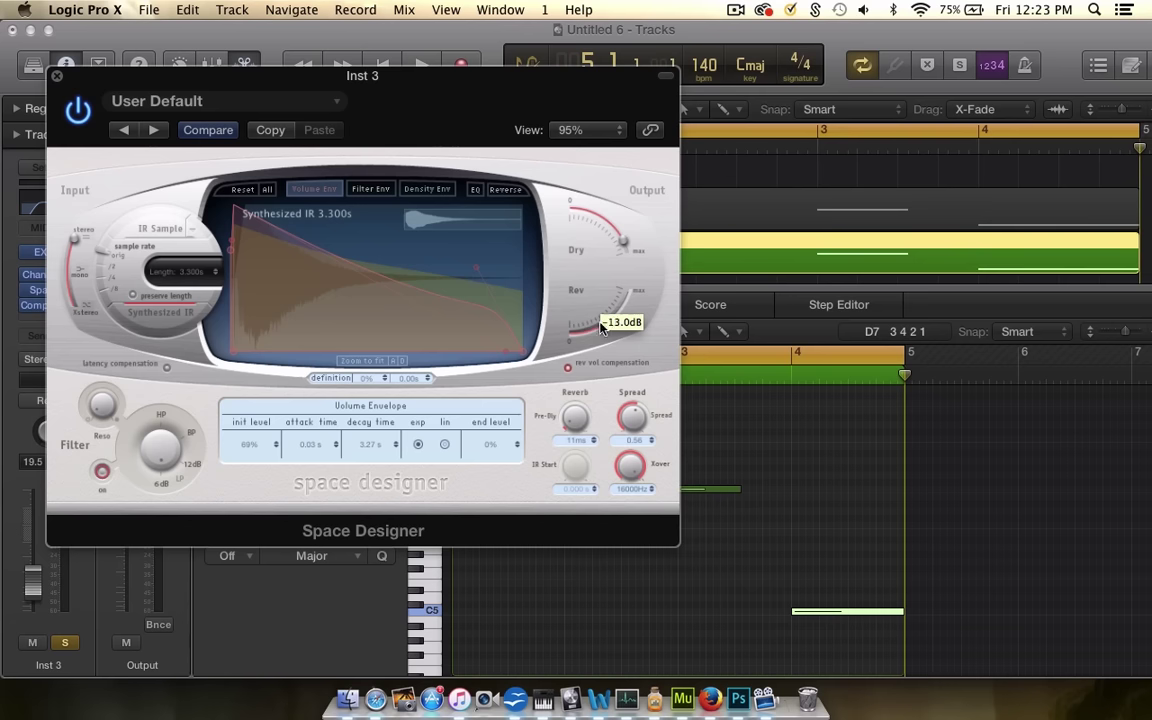
{"action": "left_click", "coordinate": [57, 78]}
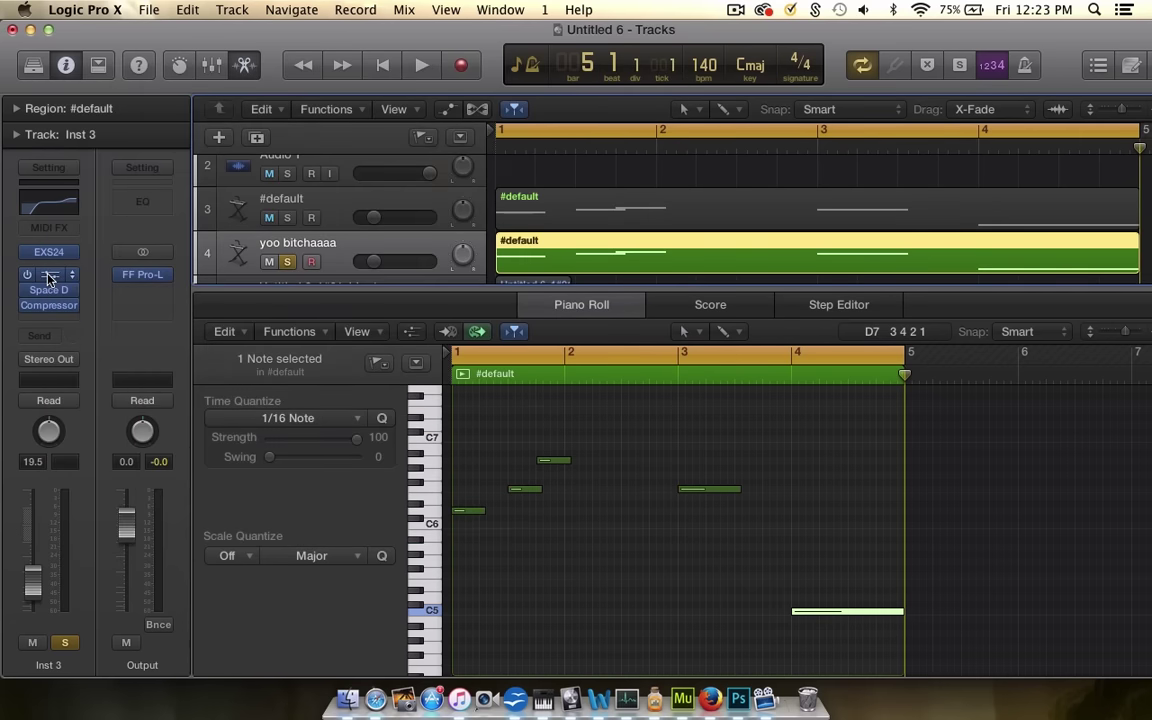
- Raise the low-cut frequency to 980 Hz in the duplicated sampler track's Channel EQ and listen to the soloed track
{"action": "left_click", "coordinate": [47, 278]}
{"action": "left_click_drag", "start_coordinate": [198, 262], "coordinate": [321, 297]}
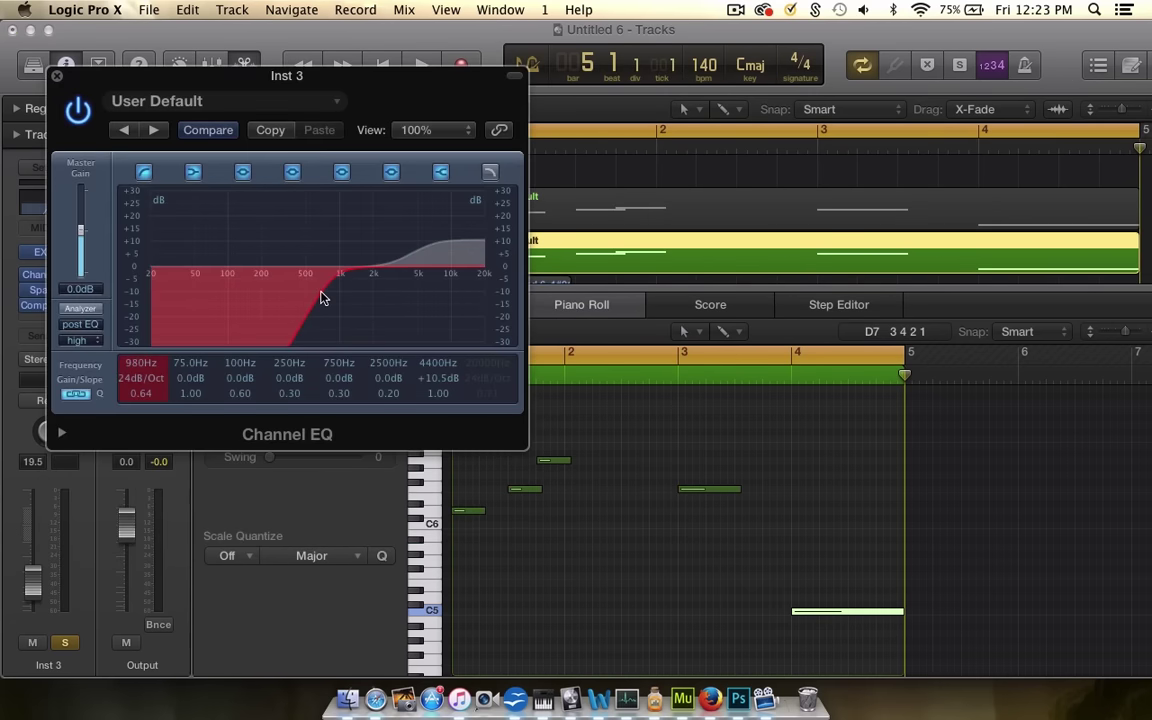
{"action": "key", "text": "space"}
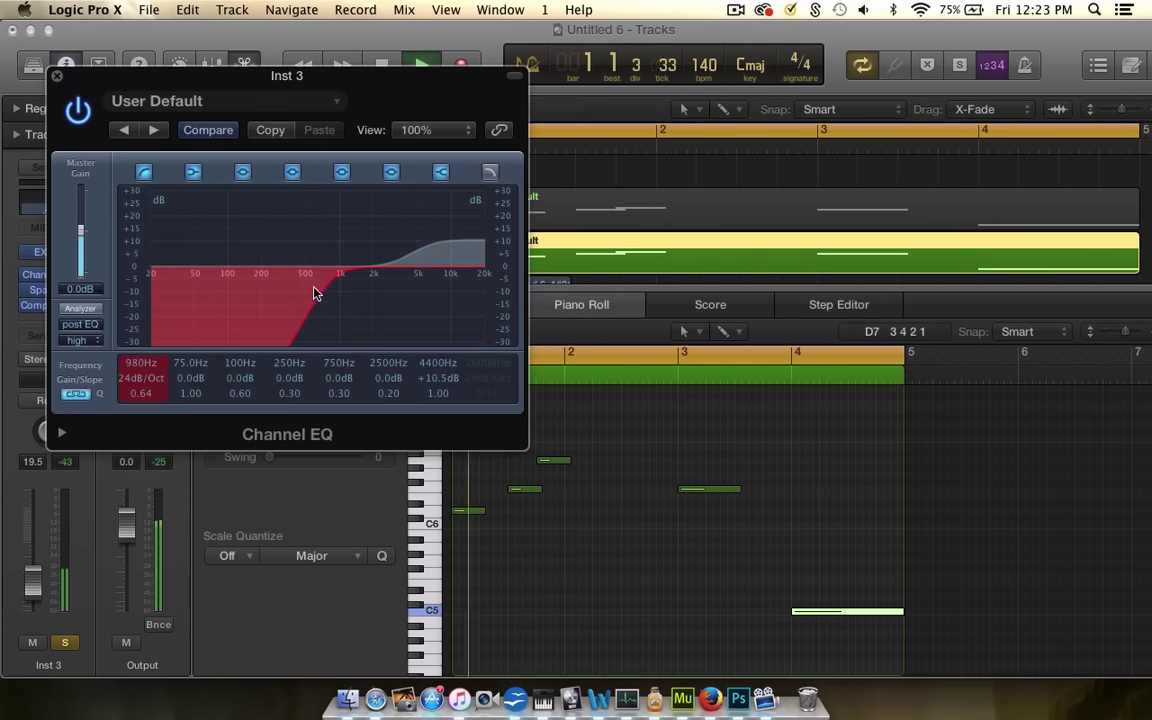
{"action": "left_click", "coordinate": [57, 77]}
{"action": "key", "text": "space"}
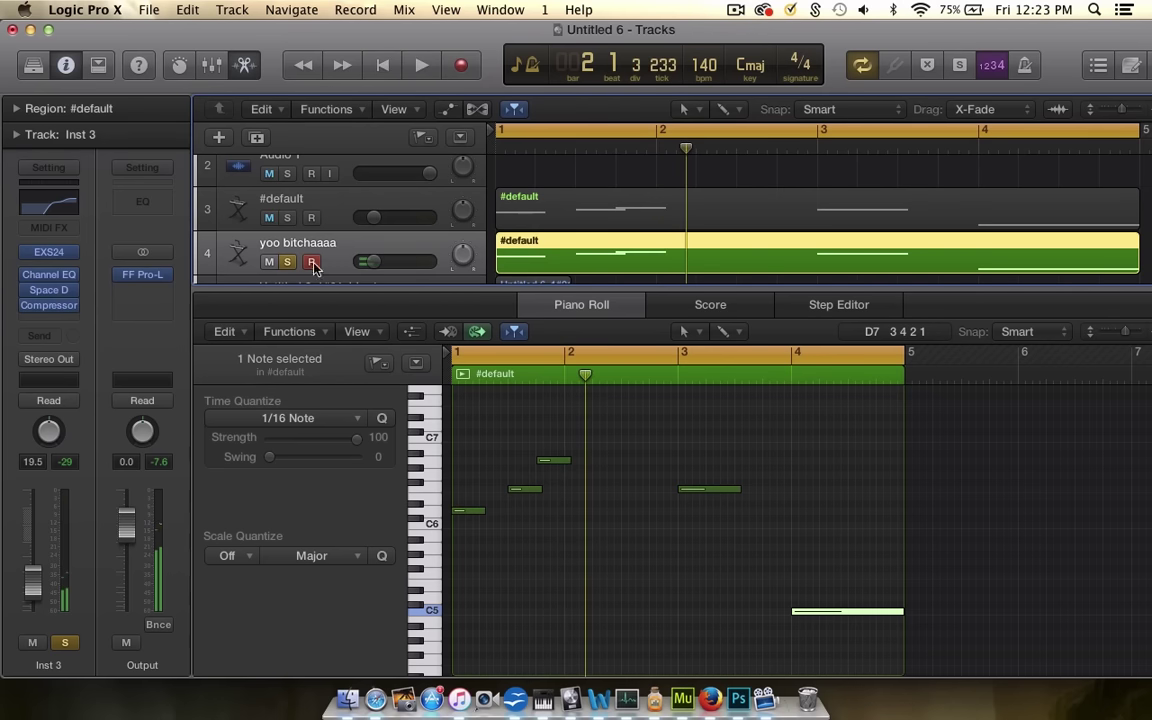
- Unsolo the duplicated sampler track and lower its volume to -31.0 dB while the mix plays
{"action": "left_click", "coordinate": [285, 262]}
{"action": "key", "text": "space"}
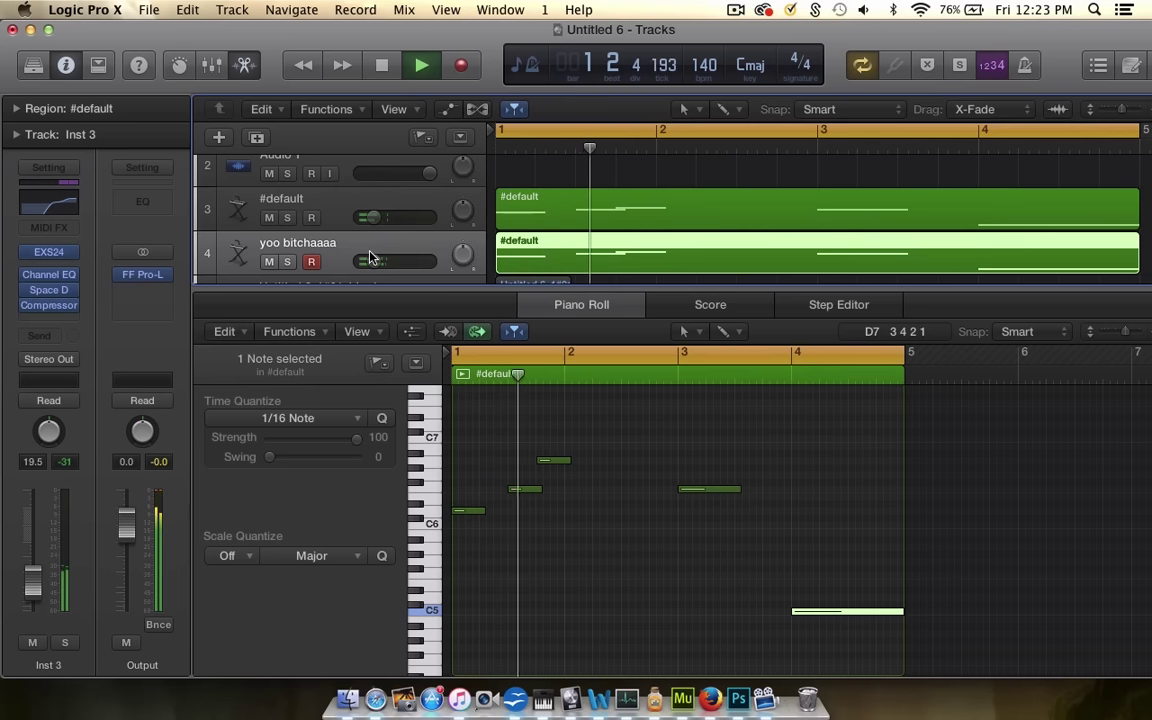
{"action": "left_click_drag", "start_coordinate": [358, 261], "coordinate": [346, 268]}
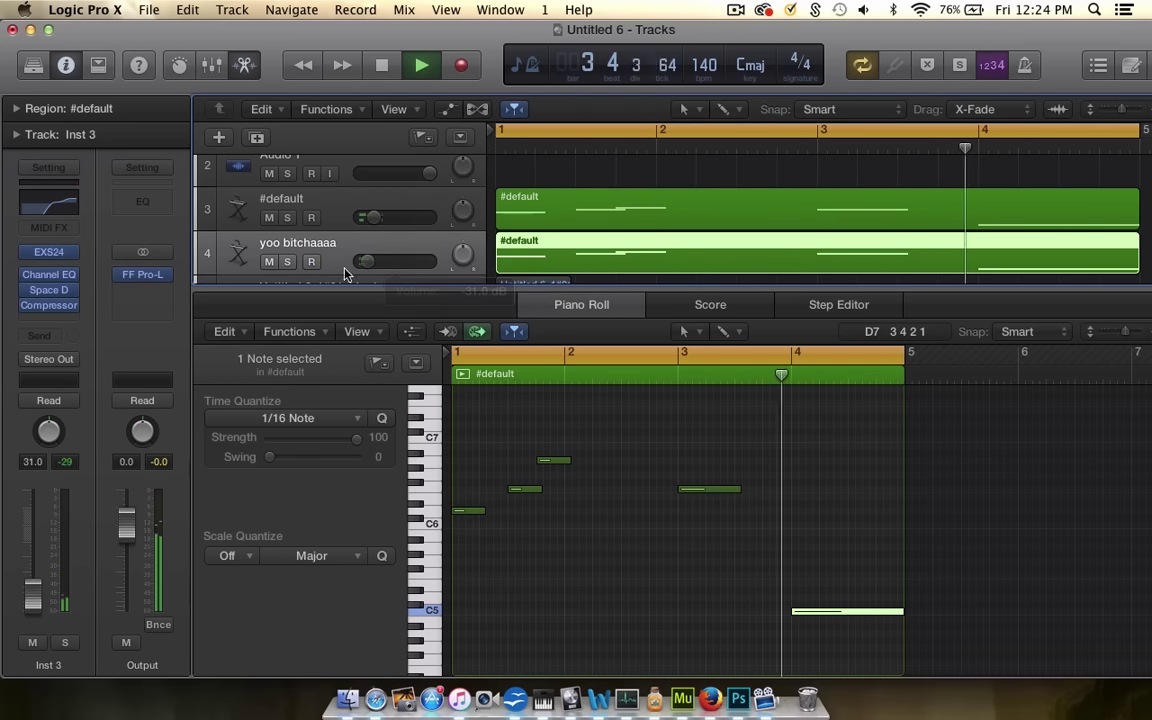
- Solo the #default sampler track and add a Chorus with 17.5% intensity and a 0.333 Hz rate
{"action": "left_click", "coordinate": [300, 196]}
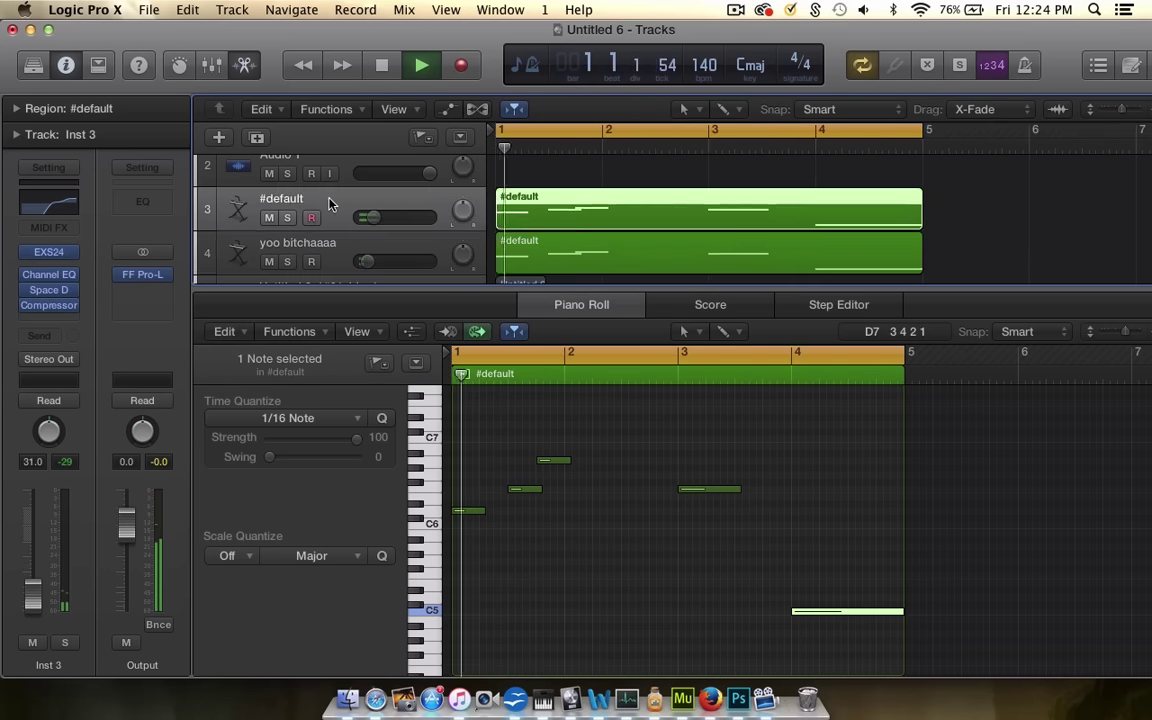
{"action": "left_click", "coordinate": [287, 217]}
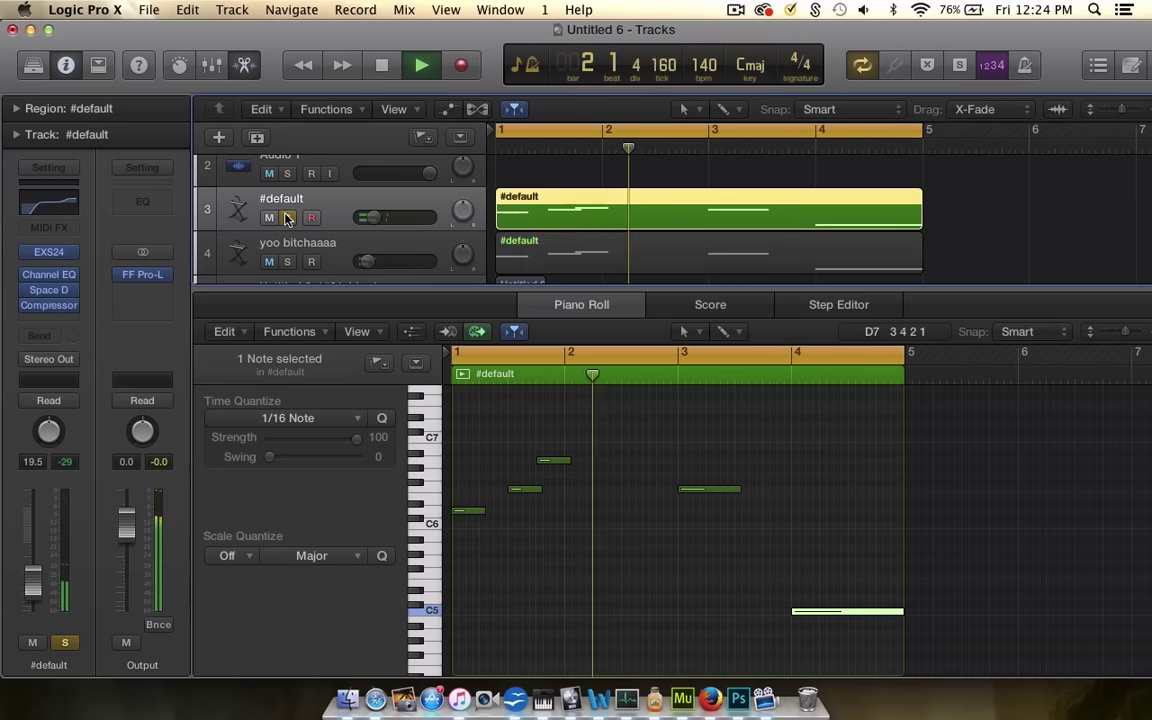
{"action": "key", "text": "space"}
{"action": "left_click", "coordinate": [37, 320]}
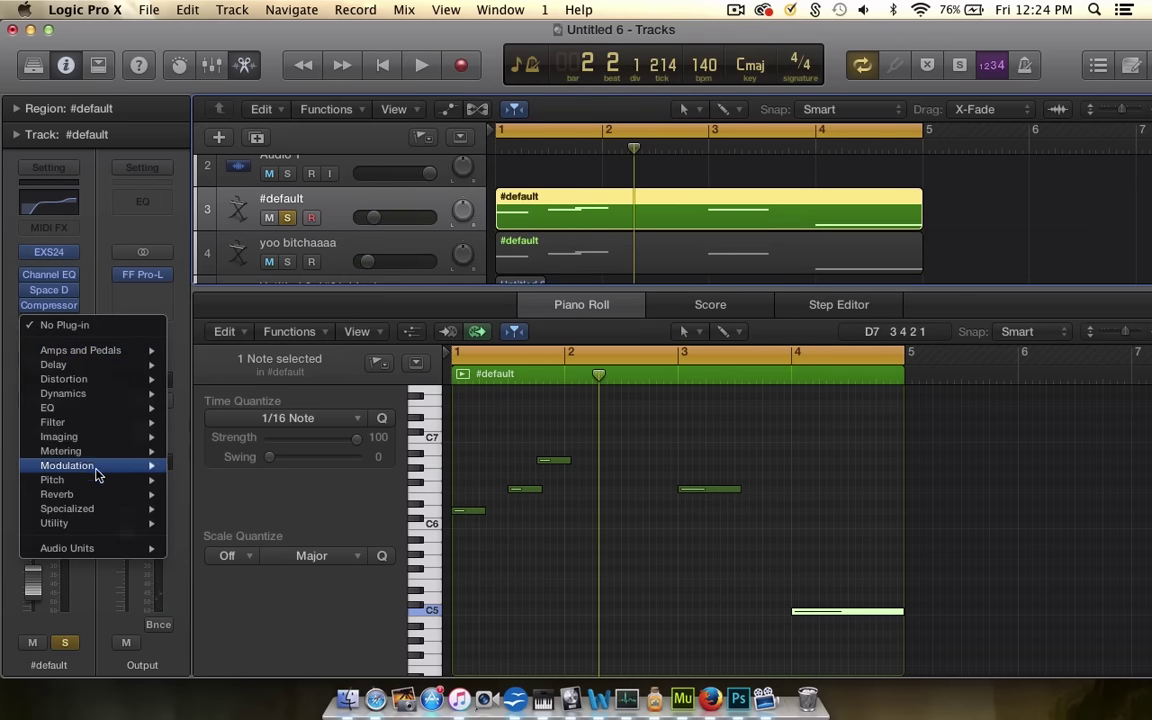
{"action": "mouse_move", "coordinate": [95, 466]}
{"action": "mouse_move", "coordinate": [200, 481]}
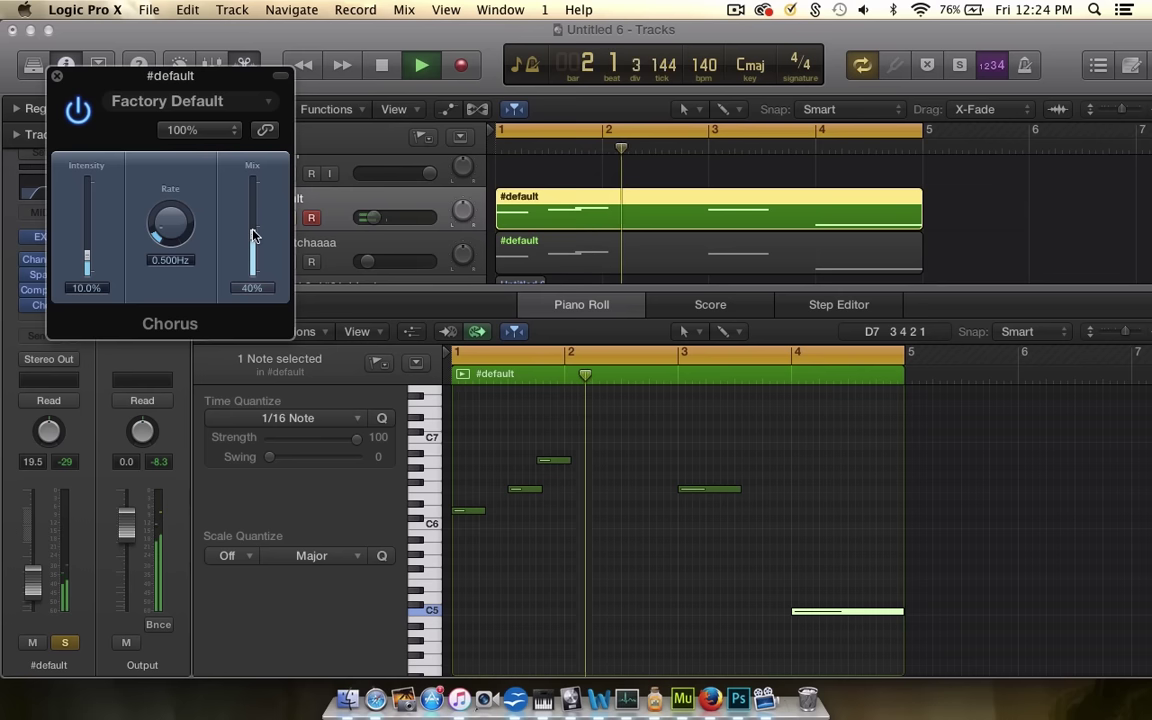
{"action": "left_click_drag", "start_coordinate": [89, 253], "coordinate": [158, 240]}
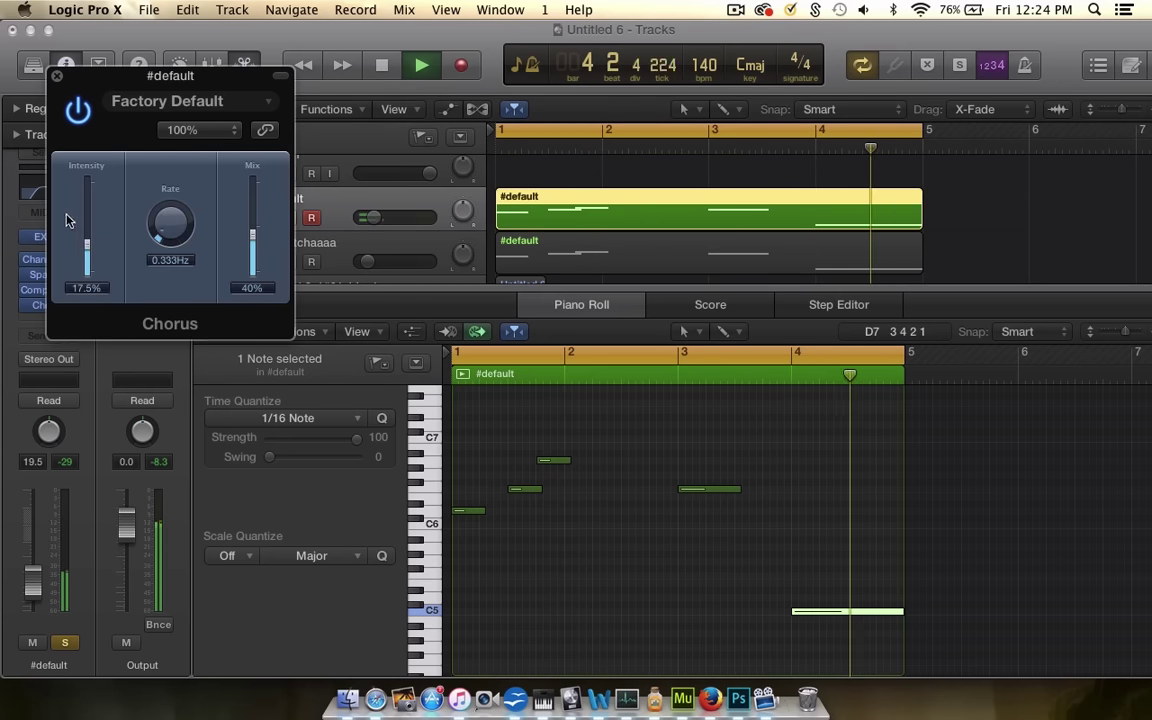
{"action": "left_click", "coordinate": [56, 76]}
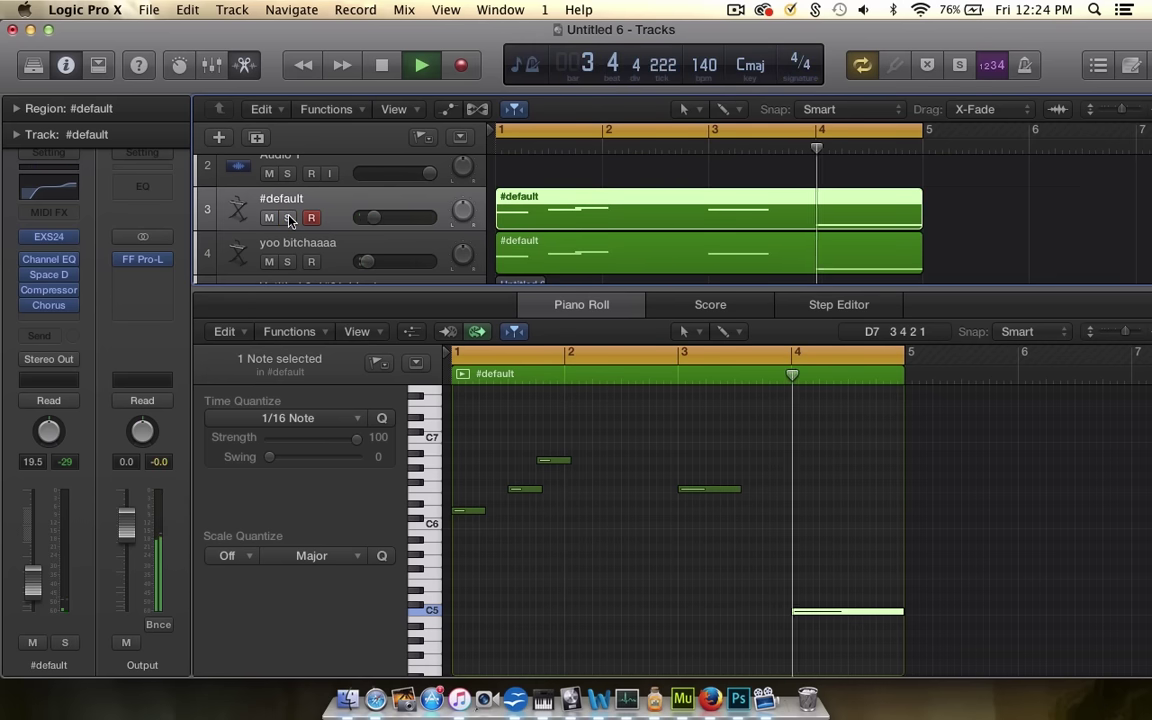
- Enlarge the Tracks area, delete the empty Audio 1 track and listen to both sampler layers with the piano
{"action": "left_click_drag", "start_coordinate": [455, 288], "coordinate": [453, 511]}
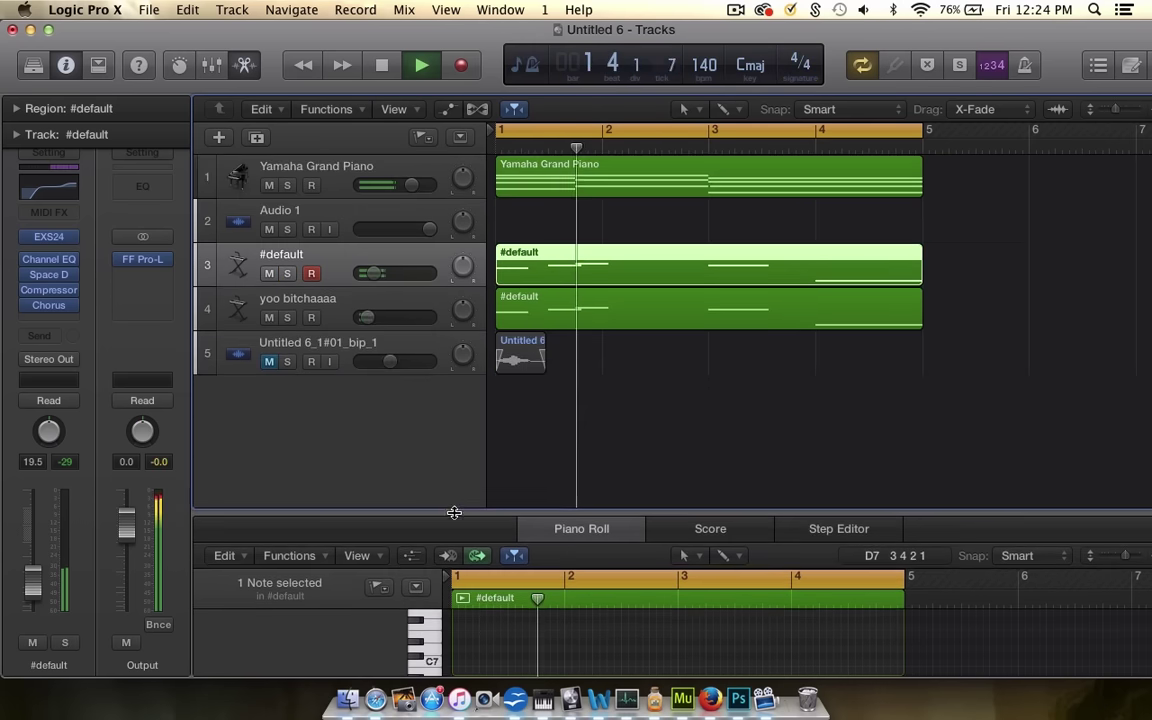
{"action": "left_click", "coordinate": [337, 269]}
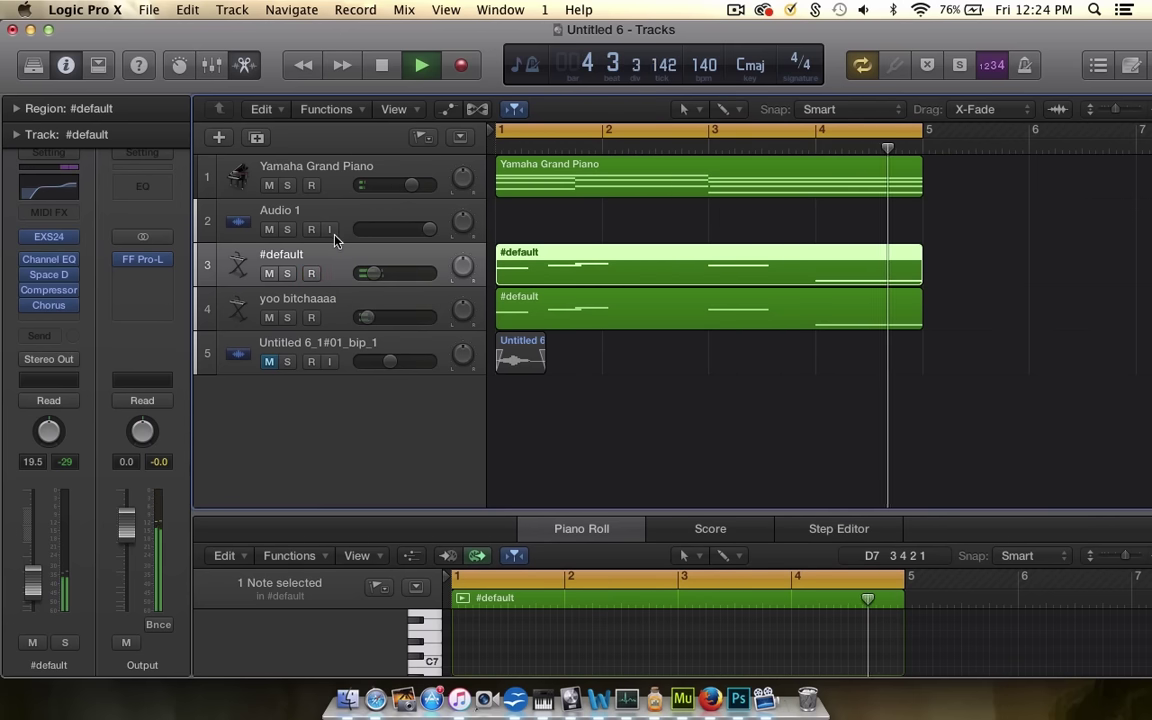
{"action": "left_click", "coordinate": [341, 206]}
{"action": "key", "text": "super+BackSpace"}
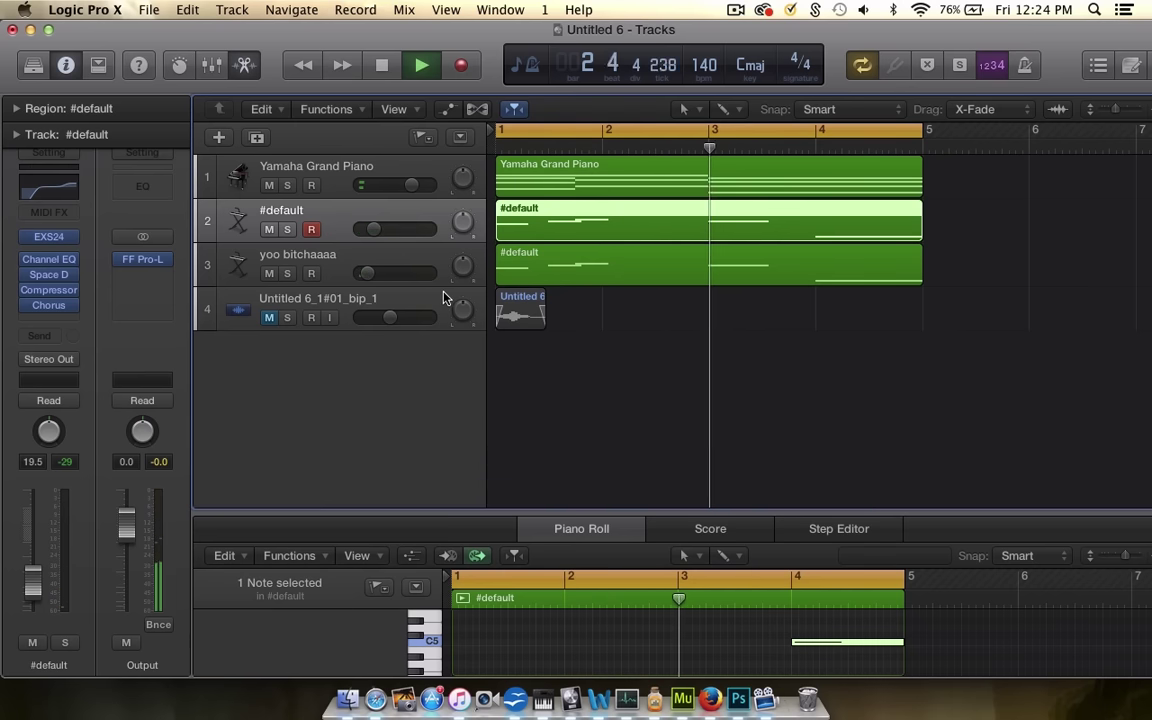
{"action": "left_click", "coordinate": [343, 258]}
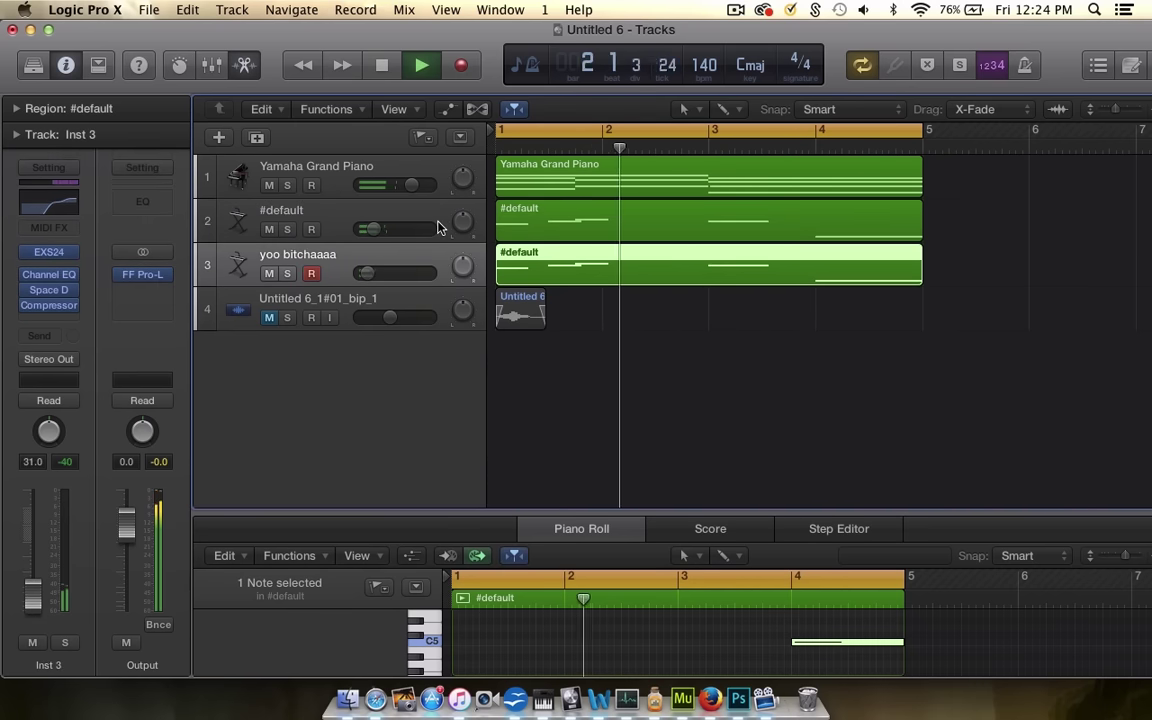
{"action": "key", "text": "space"}
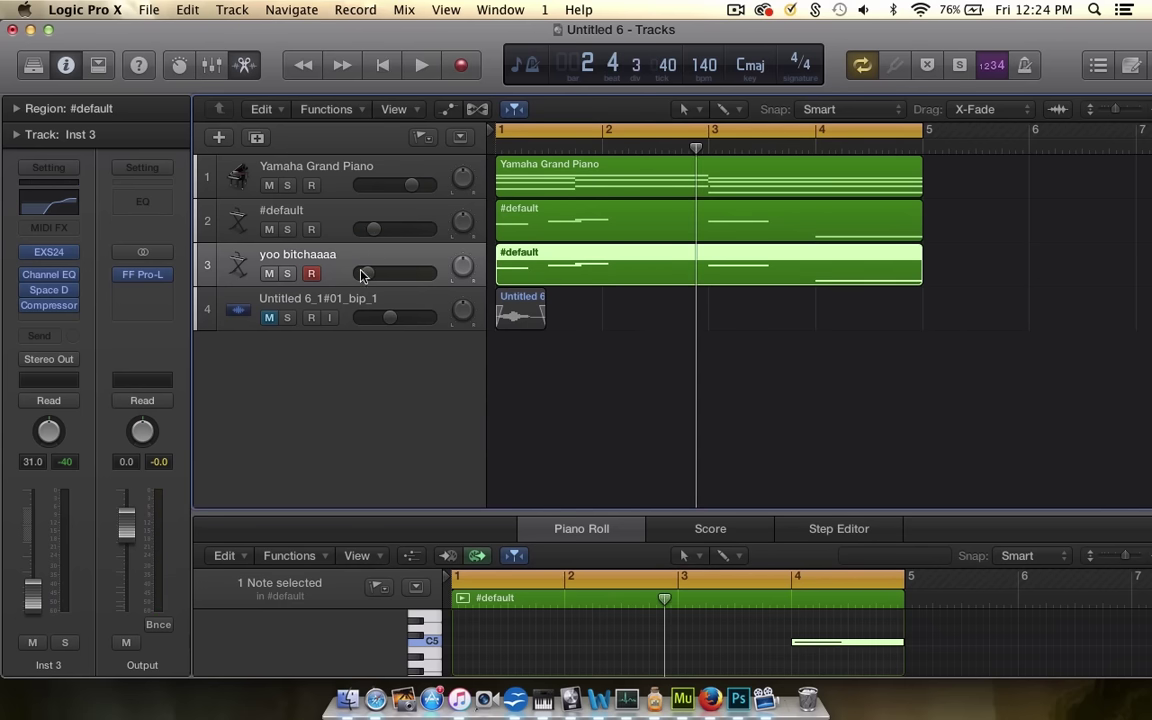
- Unmute the Untitled 6_1#01_bip_1 audio track and delete its audio region at bar 1
{"action": "left_click", "coordinate": [323, 323]}
{"action": "left_click", "coordinate": [477, 342]}
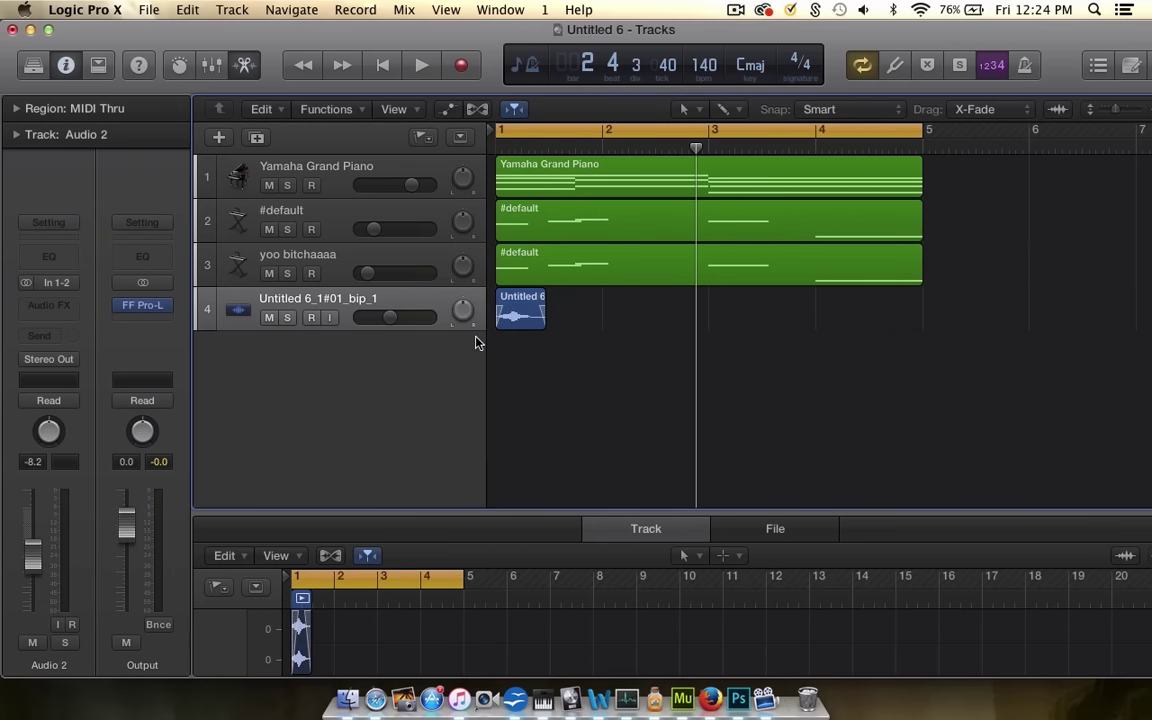
{"action": "left_click", "coordinate": [527, 311]}
{"action": "key", "text": "Delete"}
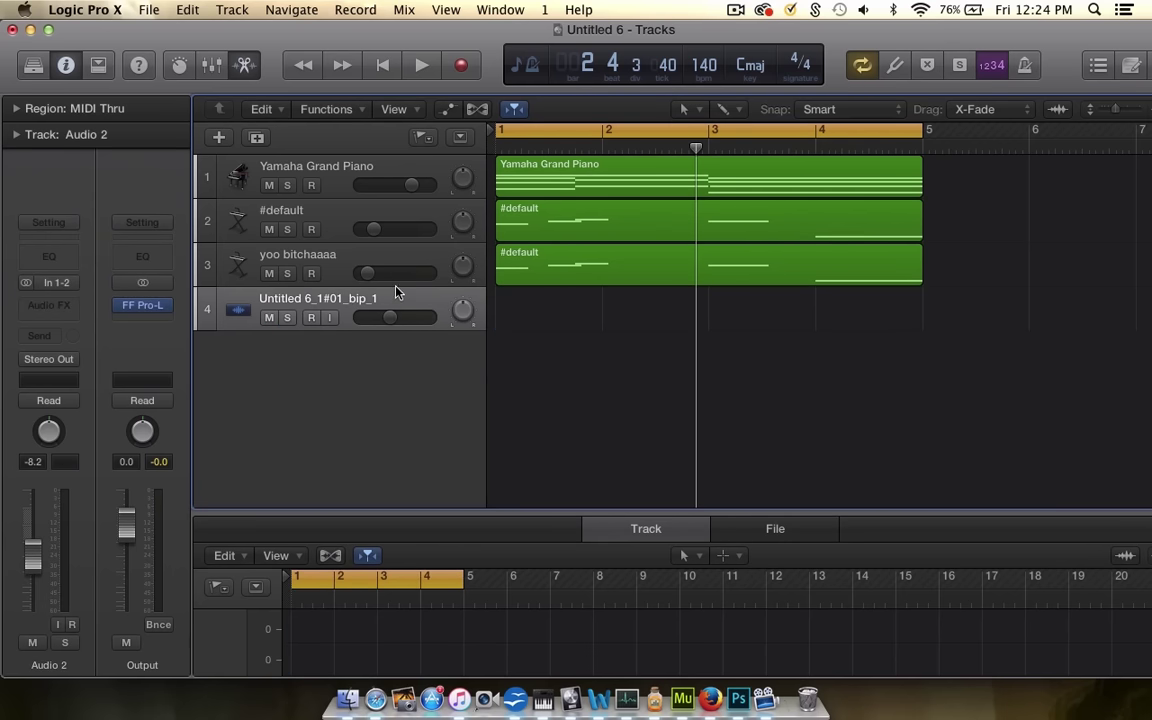
- Set the Untitled 6_1#01_bip_1 track's input to Input 1 and record a take from bar 1
{"action": "left_click", "coordinate": [57, 286]}
{"action": "mouse_move", "coordinate": [79, 342]}
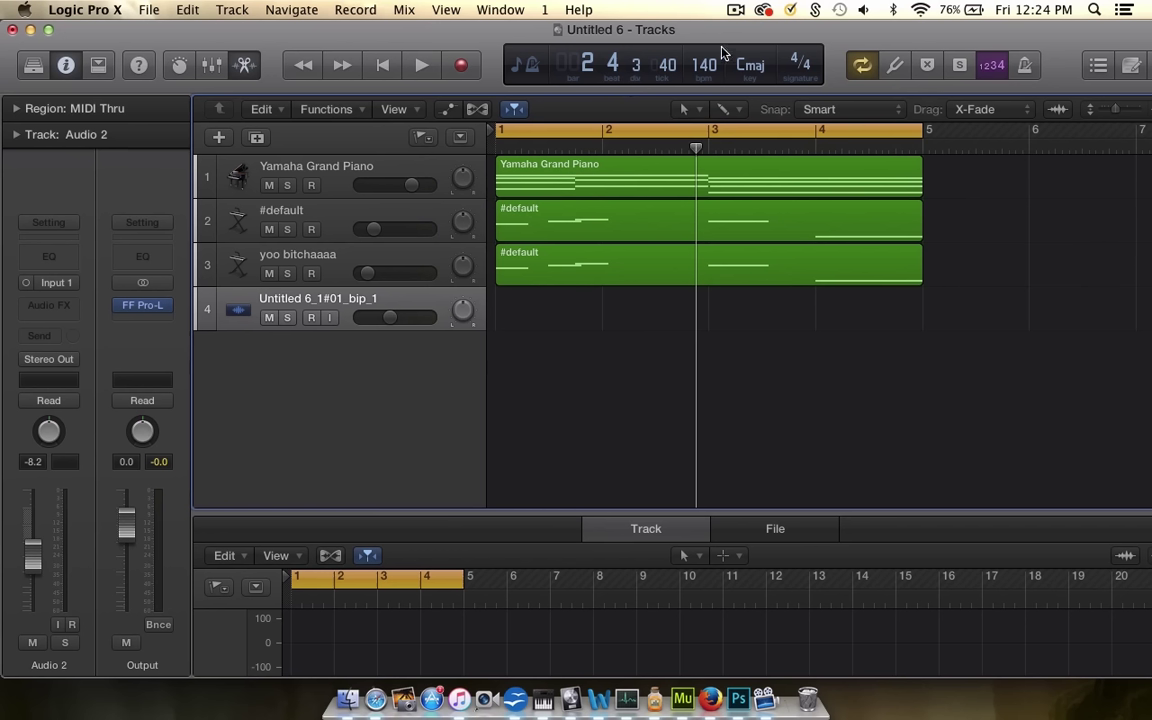
{"action": "left_click", "coordinate": [462, 67]}
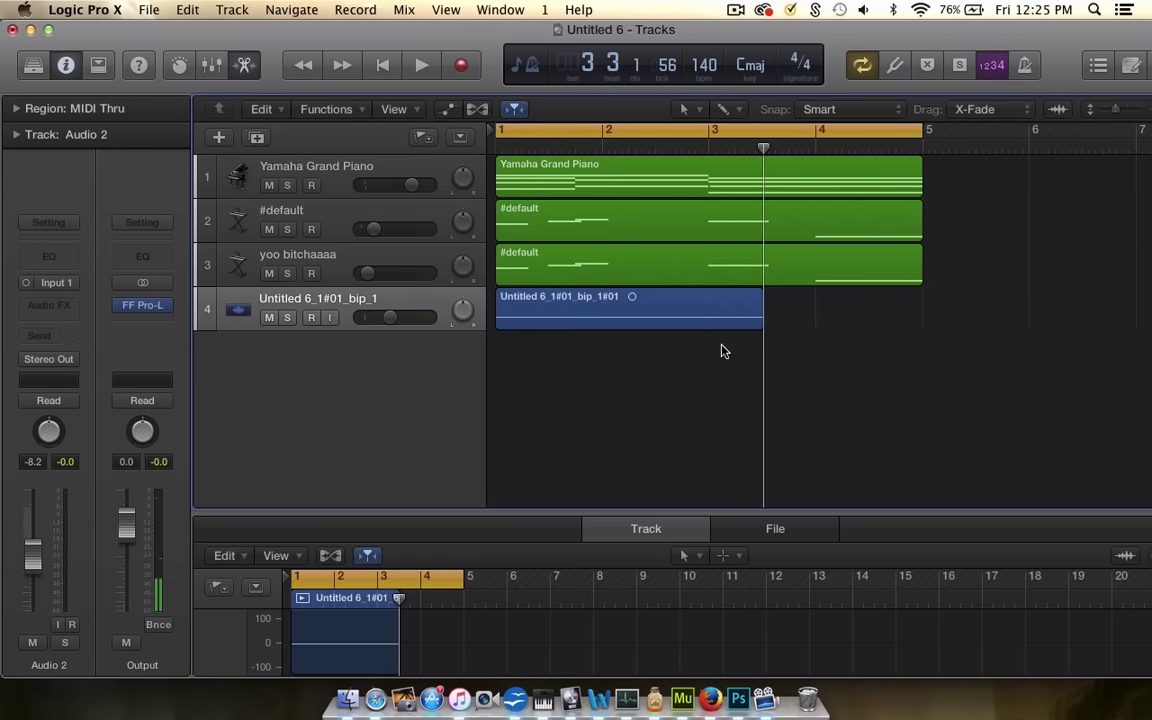
- Delete the recorded take along with its audio file on disk and record a new take from bar 1
{"action": "left_click", "coordinate": [704, 314]}
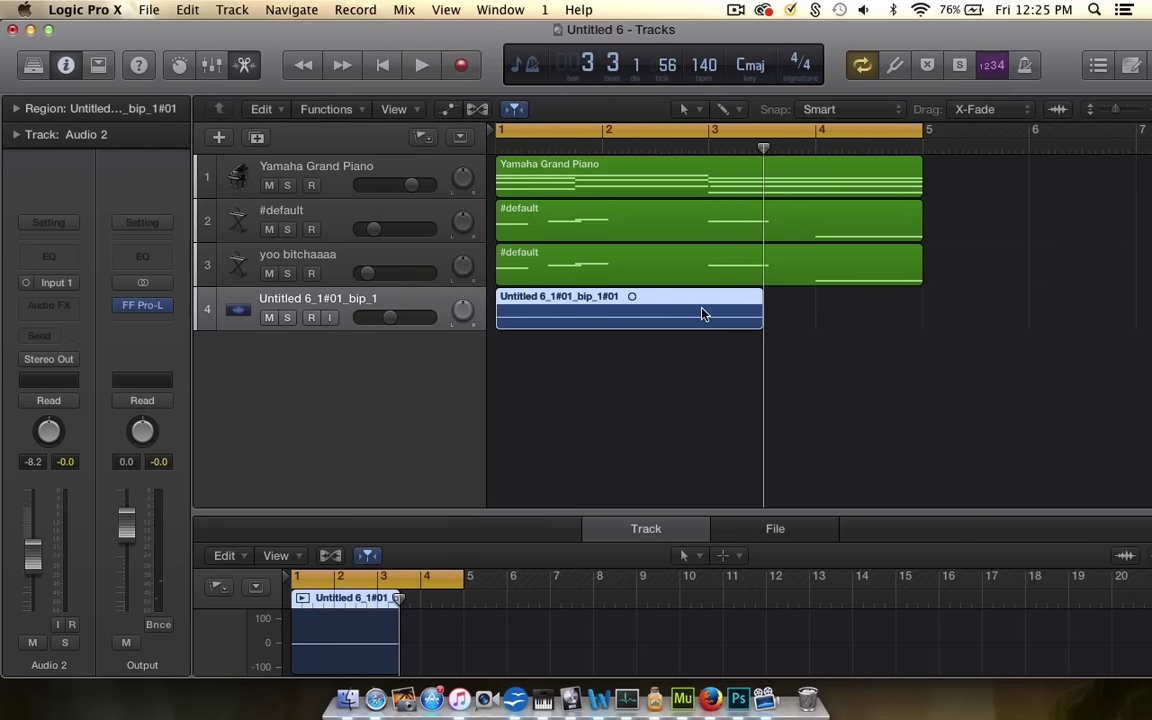
{"action": "key", "text": "Delete"}
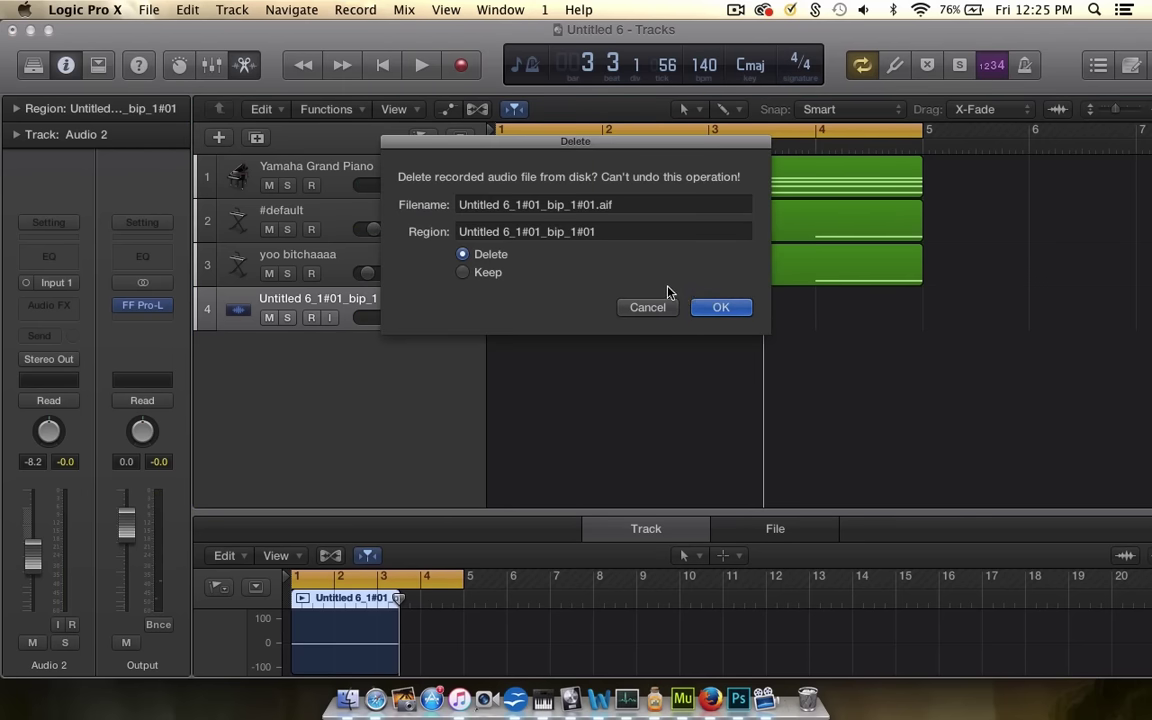
{"action": "left_click", "coordinate": [707, 308]}
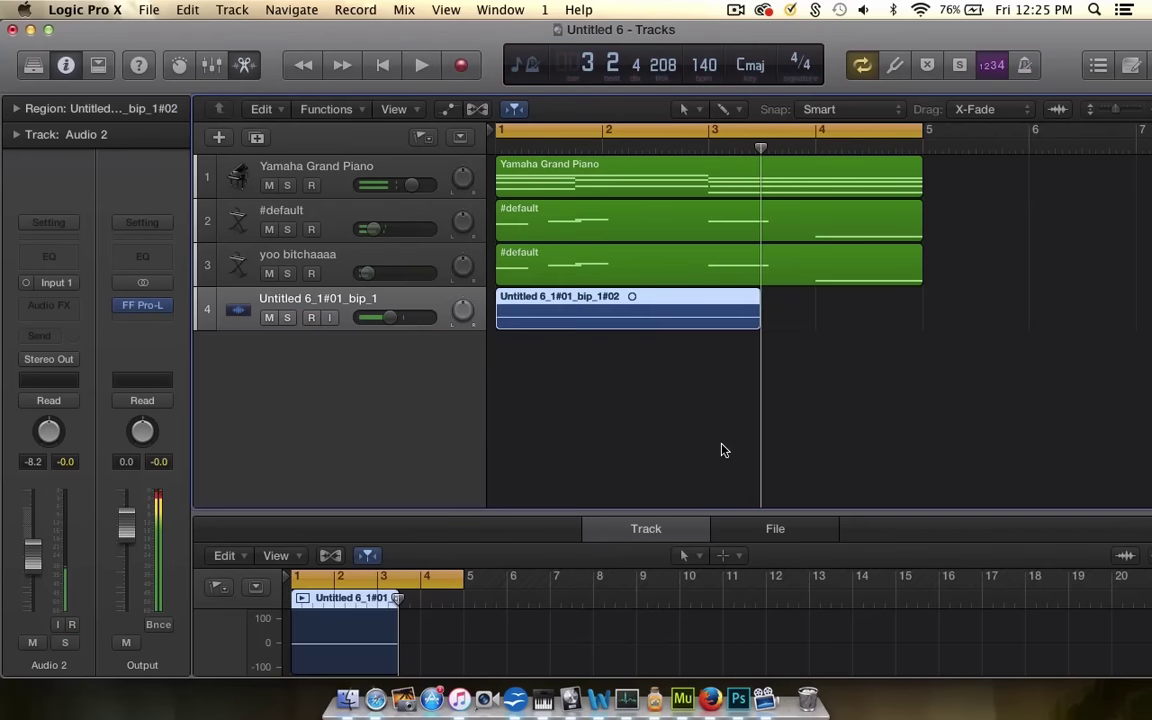
- Trim the new recording so it starts just after bar 2 and ends at bar 3
{"action": "left_click", "coordinate": [677, 379]}
{"action": "key", "text": "super+Right"}
{"action": "key", "text": "super+Right"}
{"action": "scroll", "coordinate": [677, 379], "scroll_direction": "left", "scroll_amount": 8}
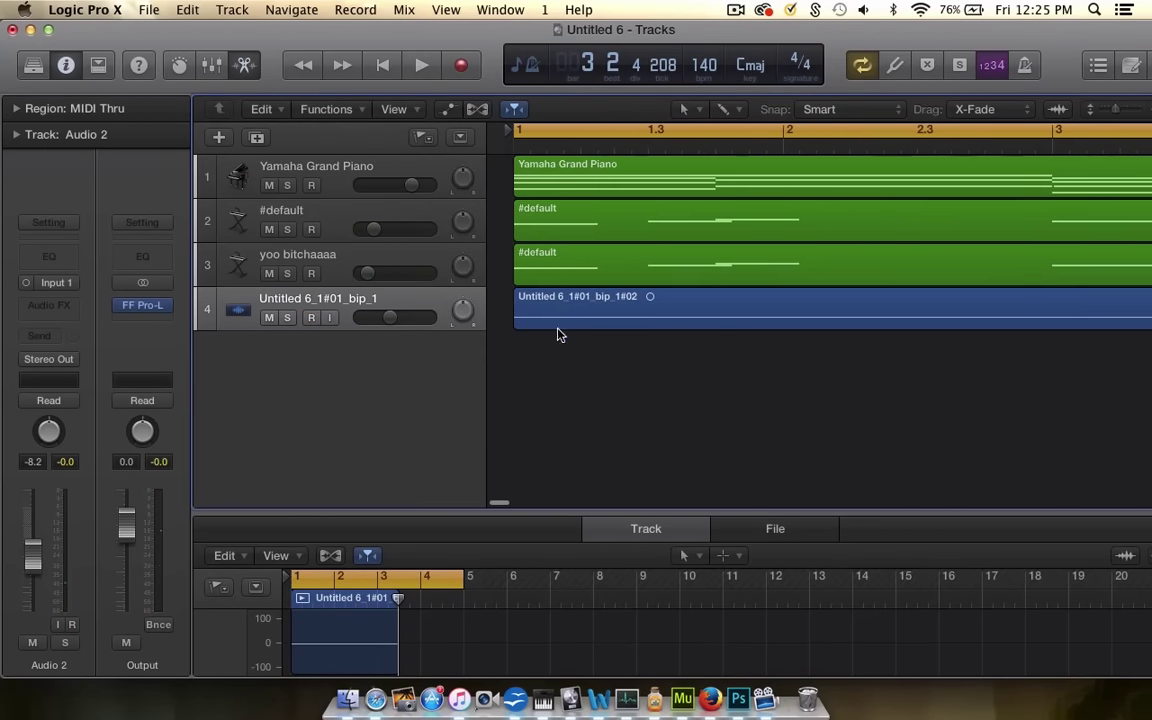
{"action": "left_click_drag", "start_coordinate": [500, 317], "coordinate": [788, 317]}
{"action": "key", "text": "super+Left"}
{"action": "key", "text": "super+Left"}
{"action": "key", "text": "super+Left"}
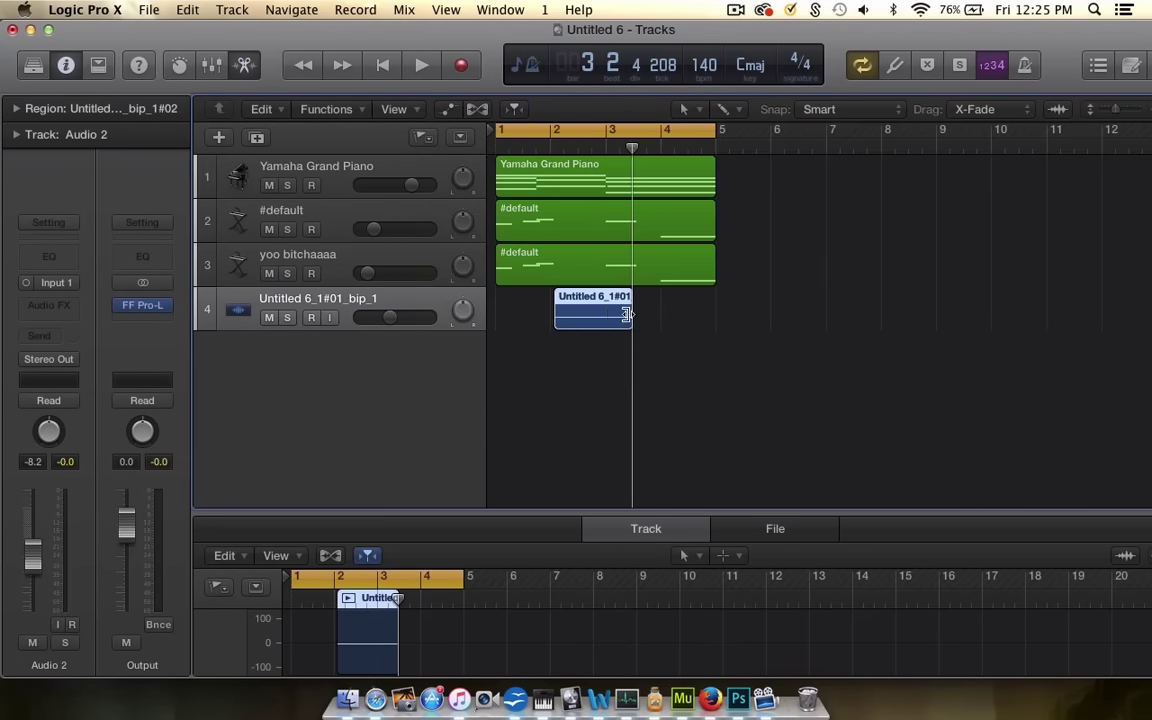
{"action": "left_click_drag", "start_coordinate": [626, 314], "coordinate": [612, 316]}
{"action": "key", "text": "super+Right"}
{"action": "key", "text": "super+Right"}
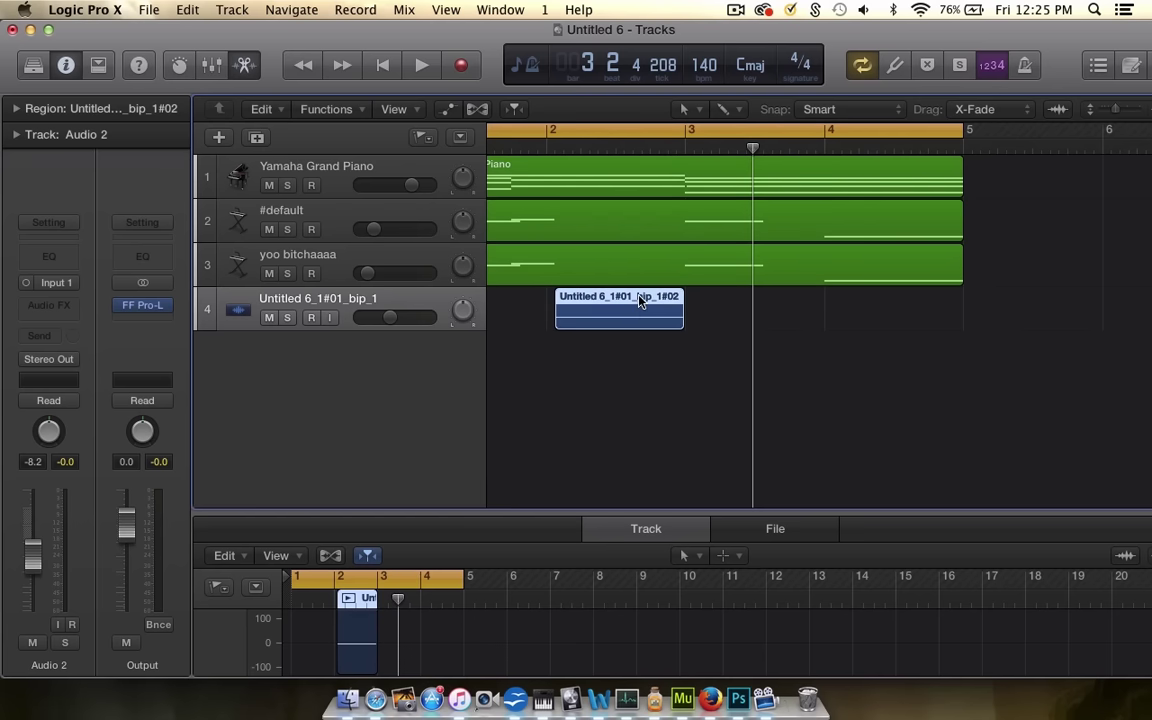
- Raise the volume of the Untitled 6_1#01_bip_1 audio track to -0.2 dB
{"action": "right_click", "coordinate": [641, 302]}
{"action": "left_click", "coordinate": [411, 327]}
{"action": "left_click_drag", "start_coordinate": [393, 318], "coordinate": [405, 318]}
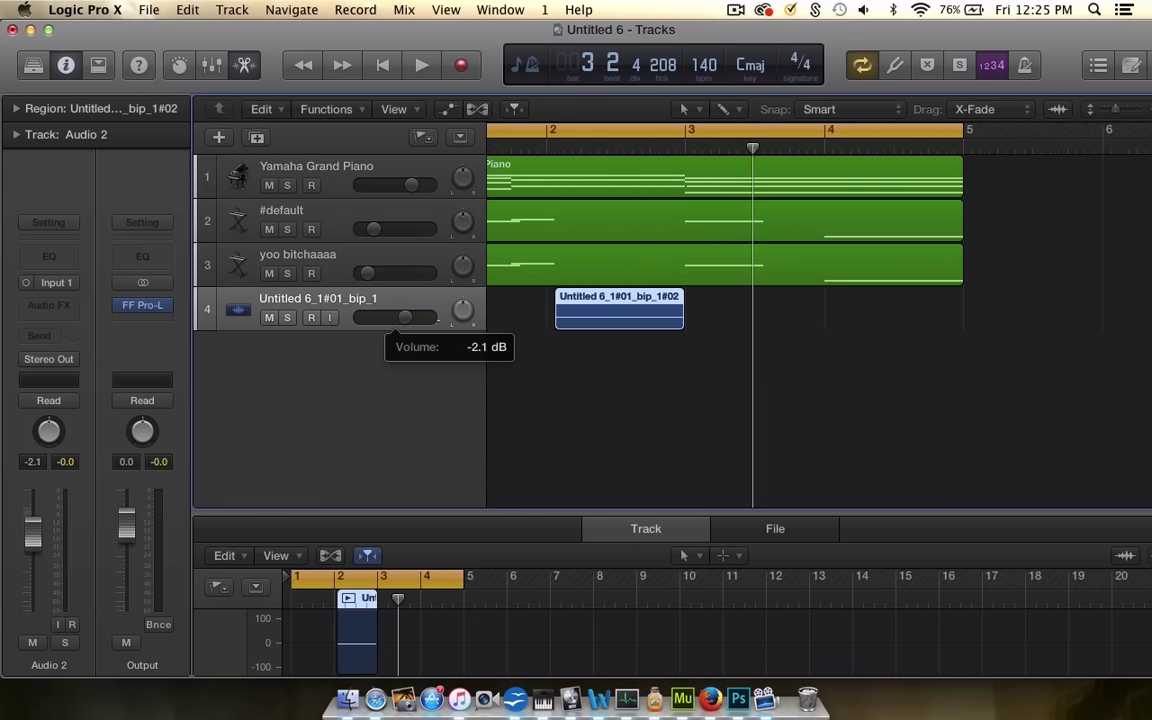
{"action": "right_click", "coordinate": [580, 302]}
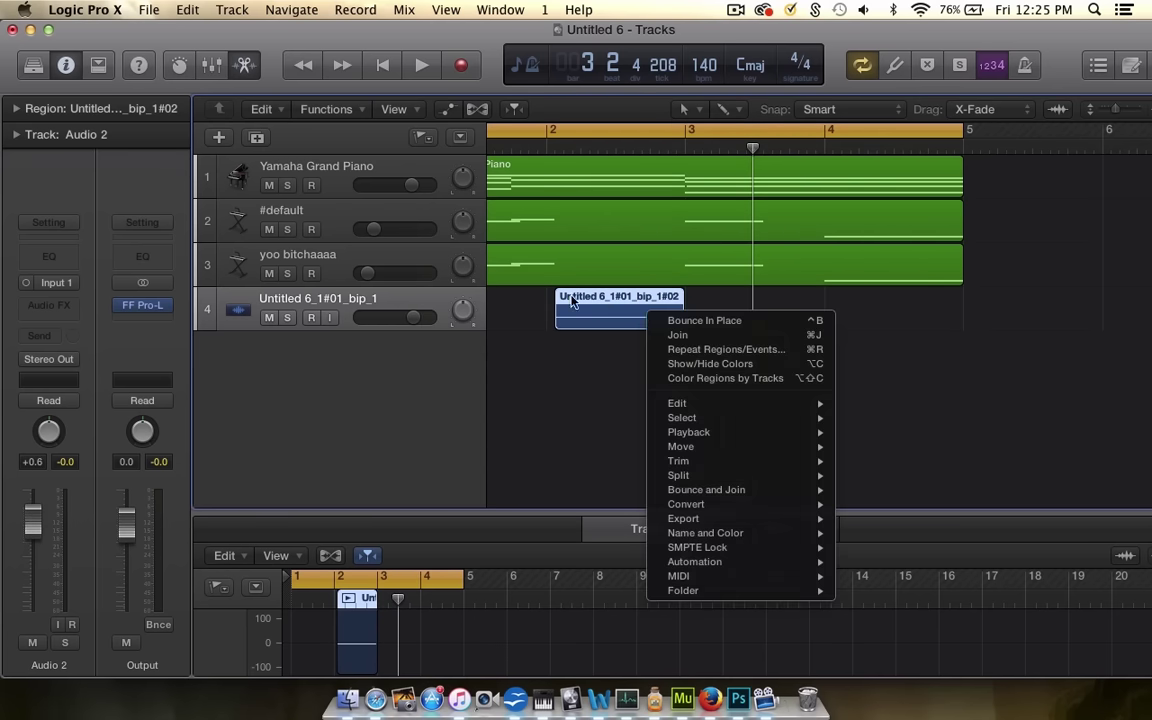
{"action": "left_click", "coordinate": [416, 316]}
{"action": "right_click", "coordinate": [406, 318]}
{"action": "left_click", "coordinate": [406, 318]}
{"action": "double_click", "coordinate": [406, 317]}
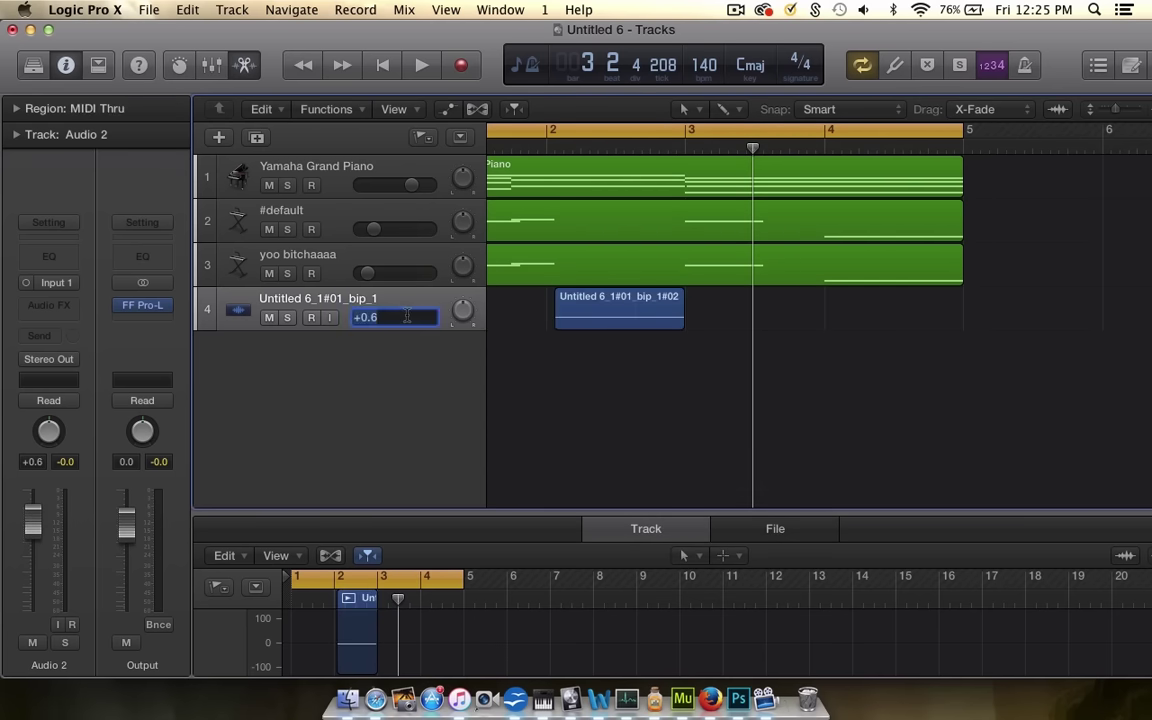
{"action": "left_click", "coordinate": [406, 306]}
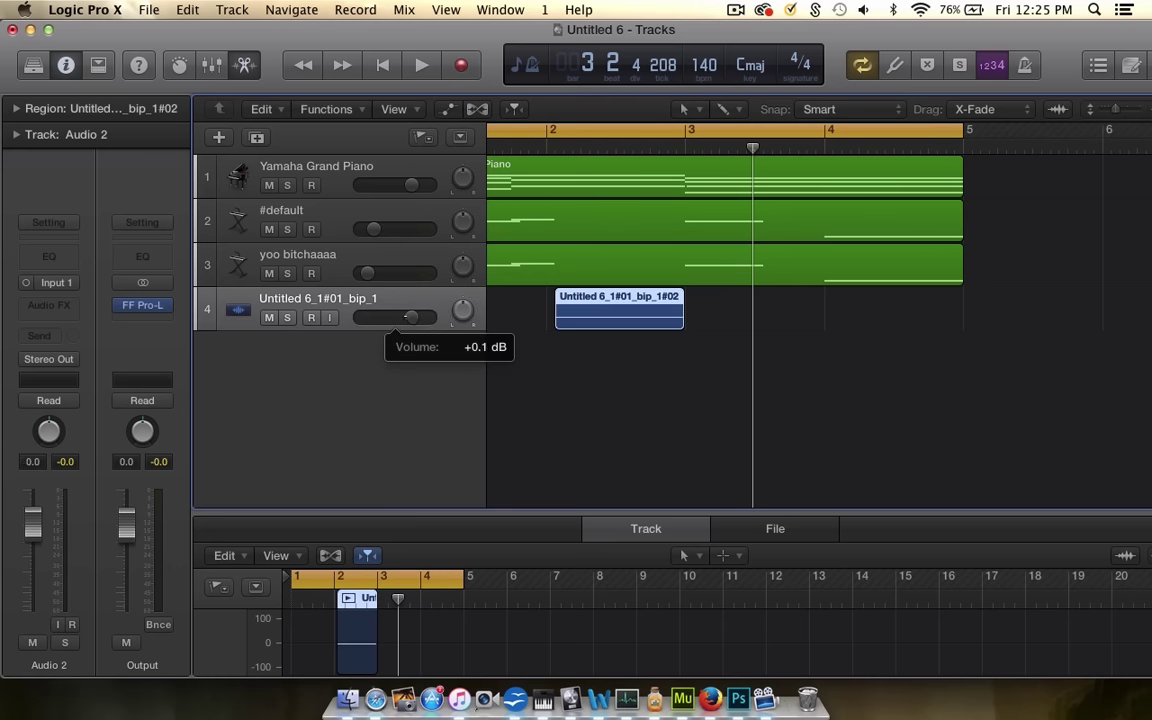
- Bounce the trimmed recording in place onto a new audio track
{"action": "right_click", "coordinate": [651, 312]}
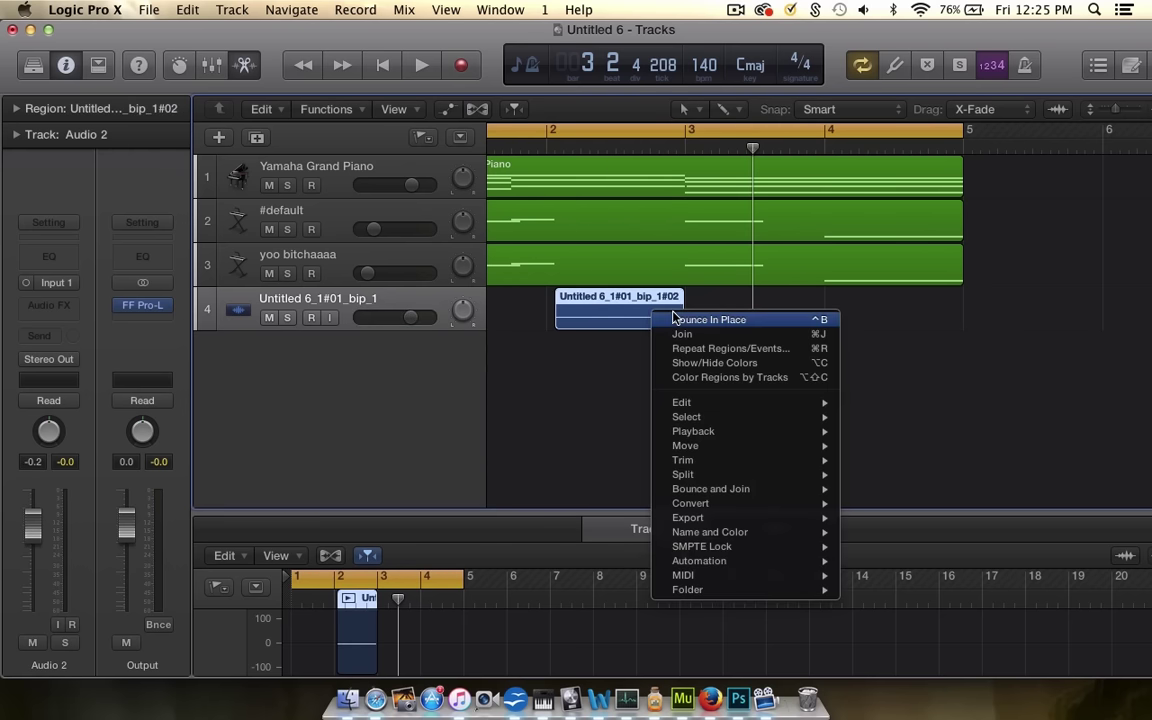
{"action": "left_click", "coordinate": [676, 318]}
{"action": "left_click", "coordinate": [770, 372]}
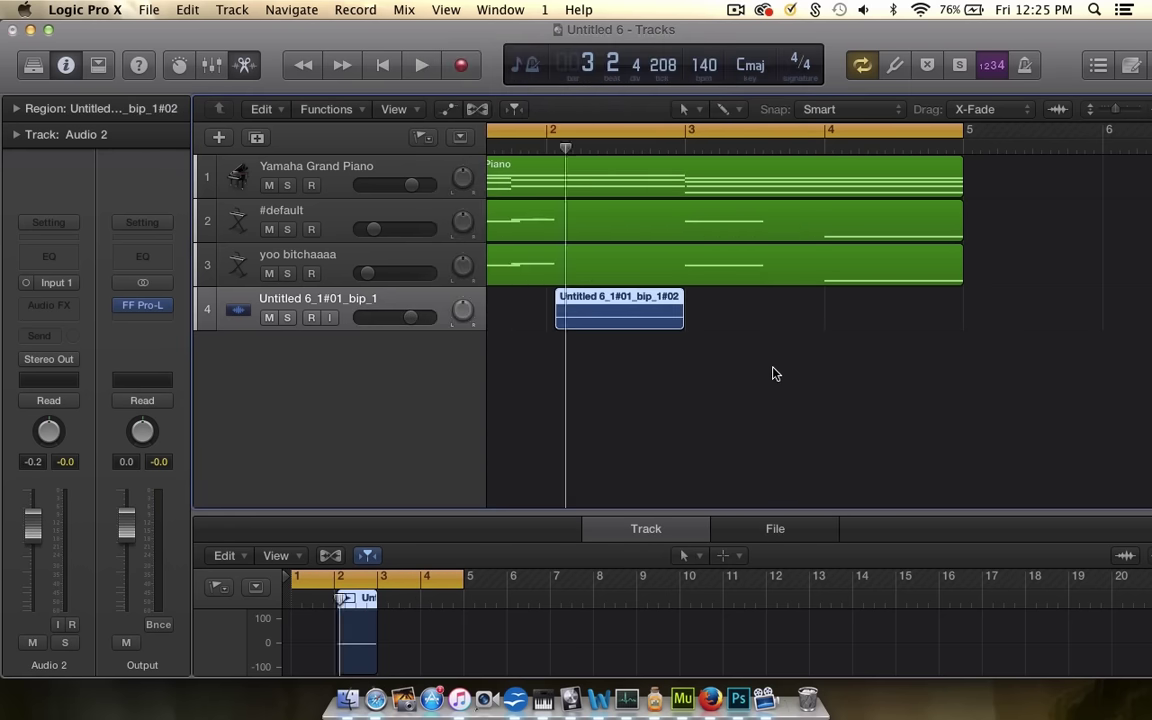
- Delete the muted original recording with its audio file and select the bounced audio track
{"action": "scroll", "coordinate": [664, 354], "scroll_direction": "left", "scroll_amount": 2}
{"action": "left_click", "coordinate": [715, 436]}
{"action": "left_click", "coordinate": [717, 311]}
{"action": "key", "text": "Delete"}
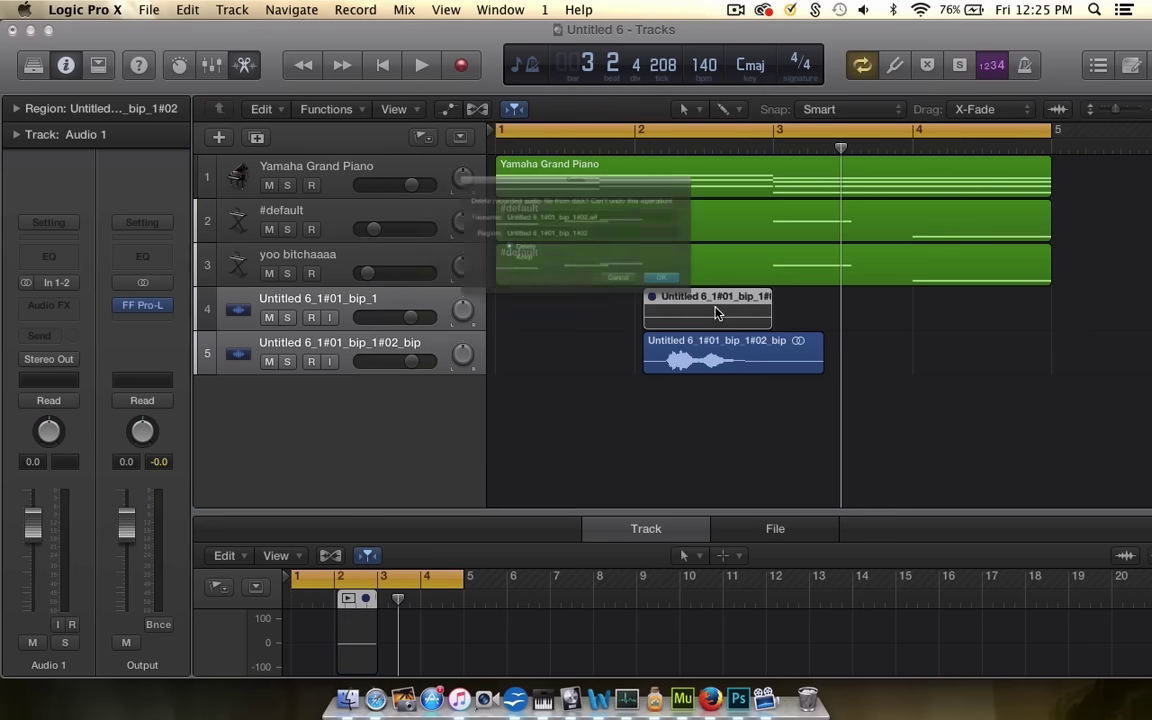
{"action": "left_click", "coordinate": [716, 307]}
{"action": "left_click", "coordinate": [688, 338]}
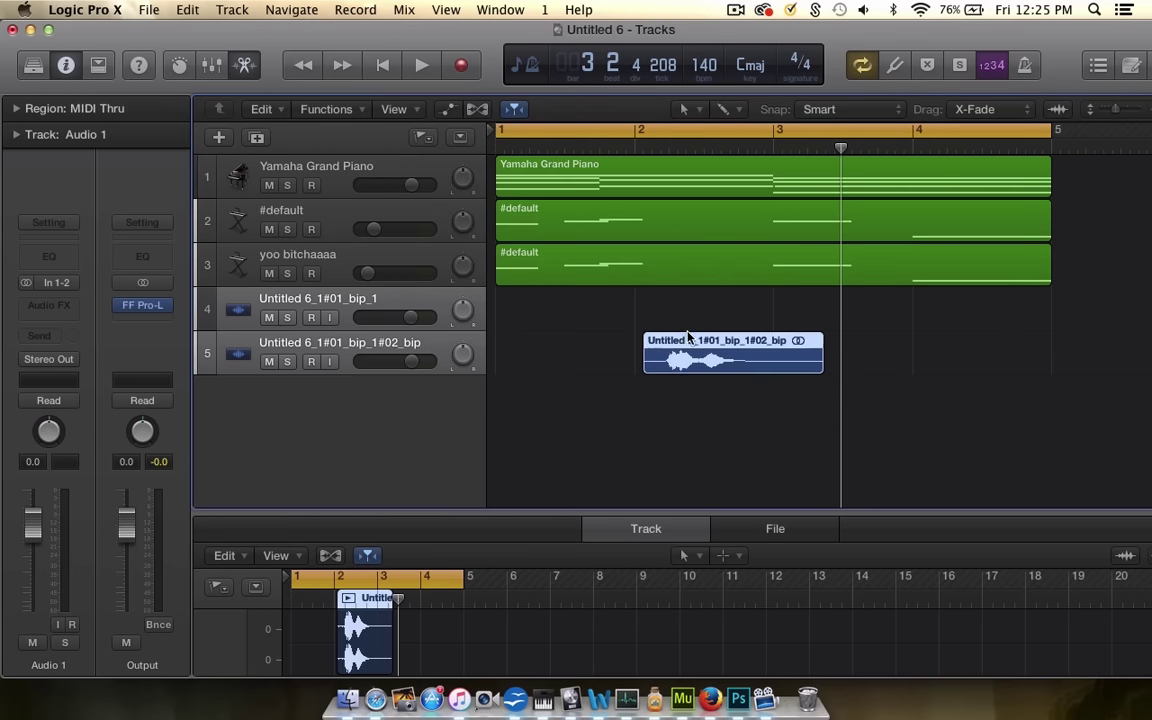
{"action": "left_click", "coordinate": [372, 346]}
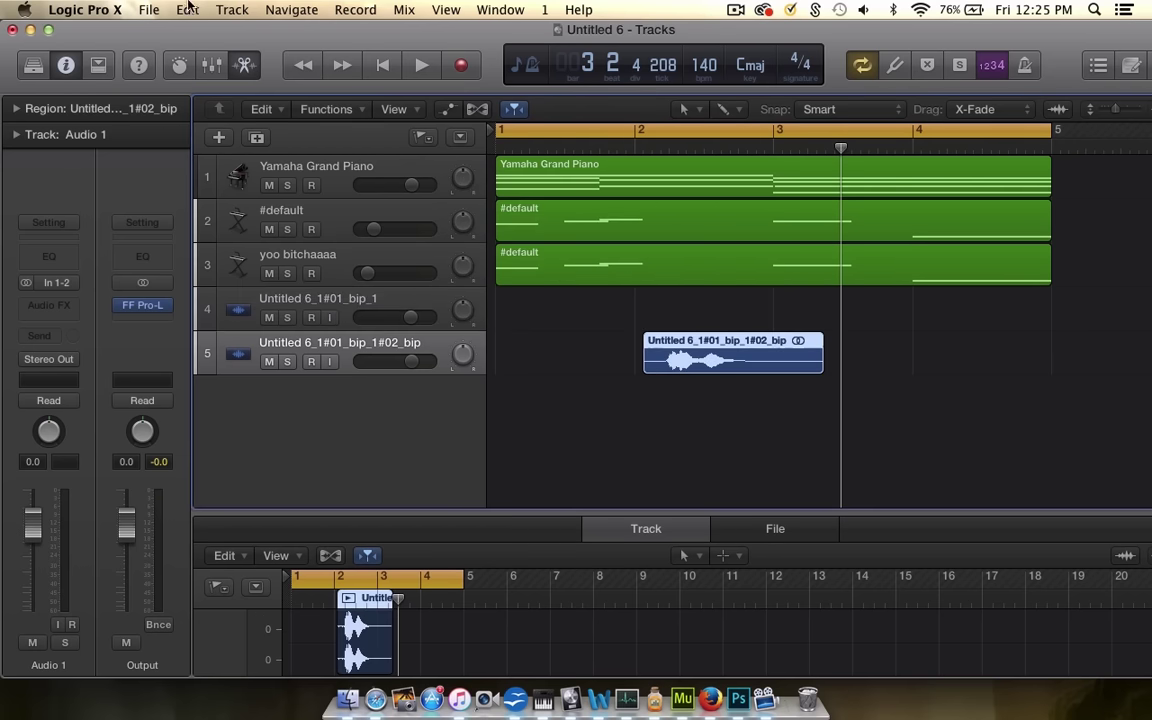
- Duplicate the third sampler track with its settings and clear the instrument loaded in the duplicate's EXS24
{"action": "left_click", "coordinate": [320, 262]}
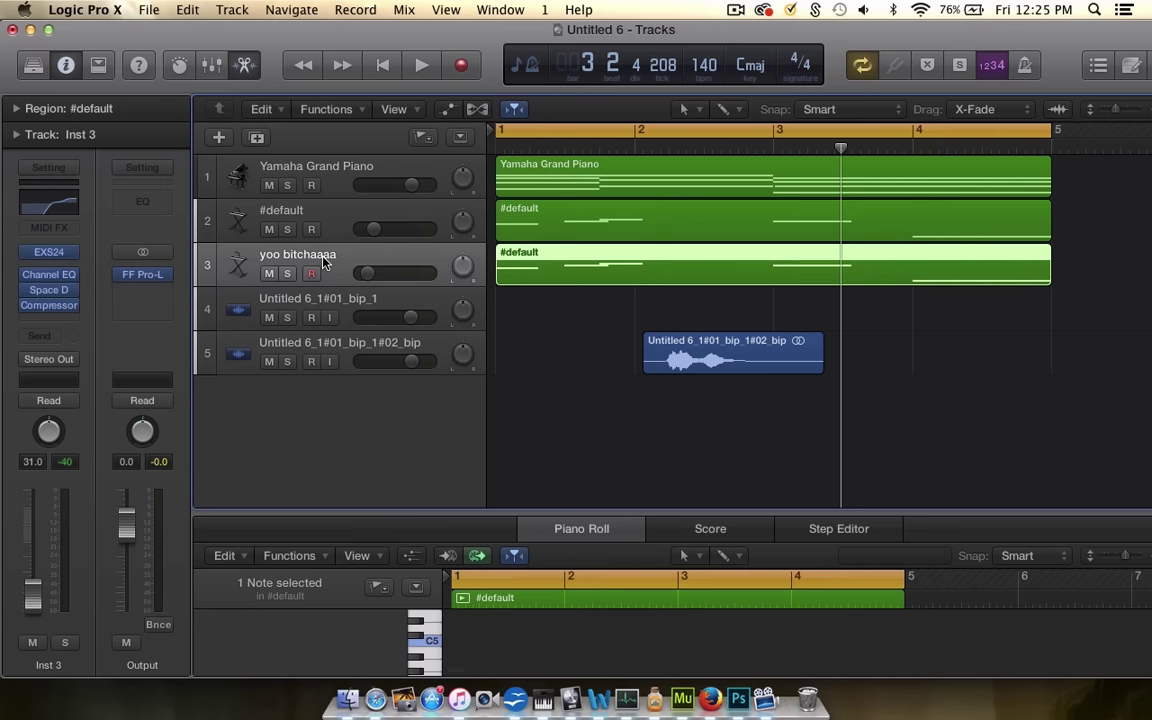
{"action": "left_click", "coordinate": [253, 137]}
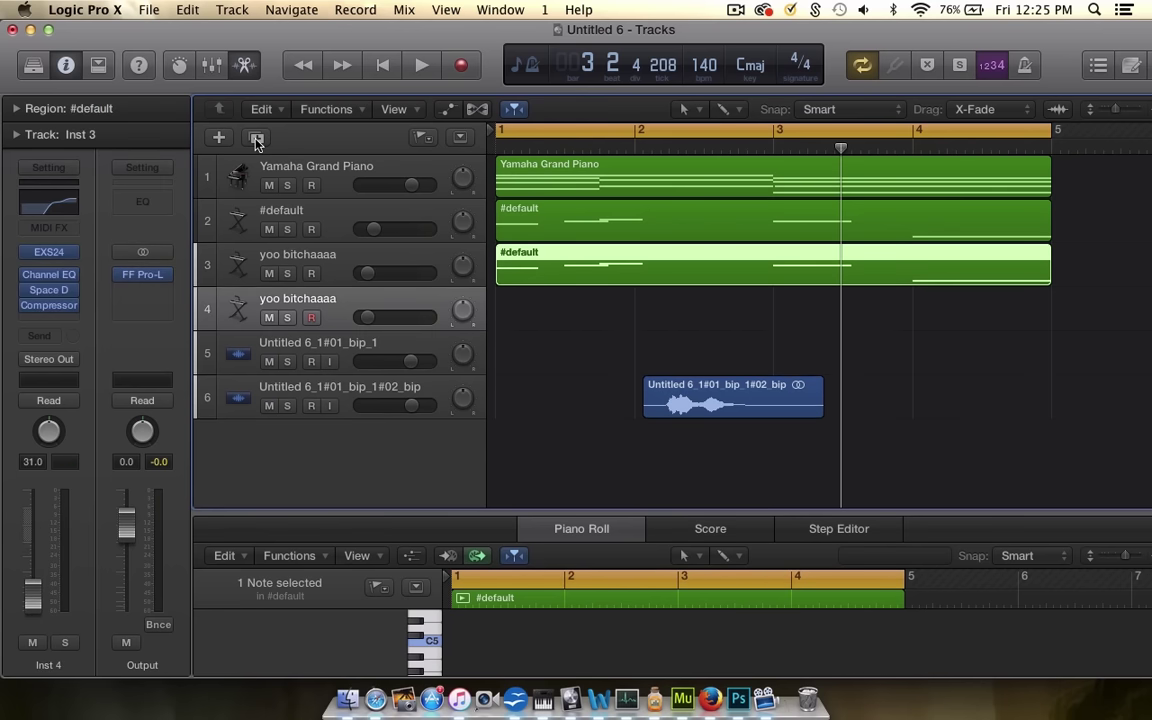
{"action": "left_click", "coordinate": [660, 408]}
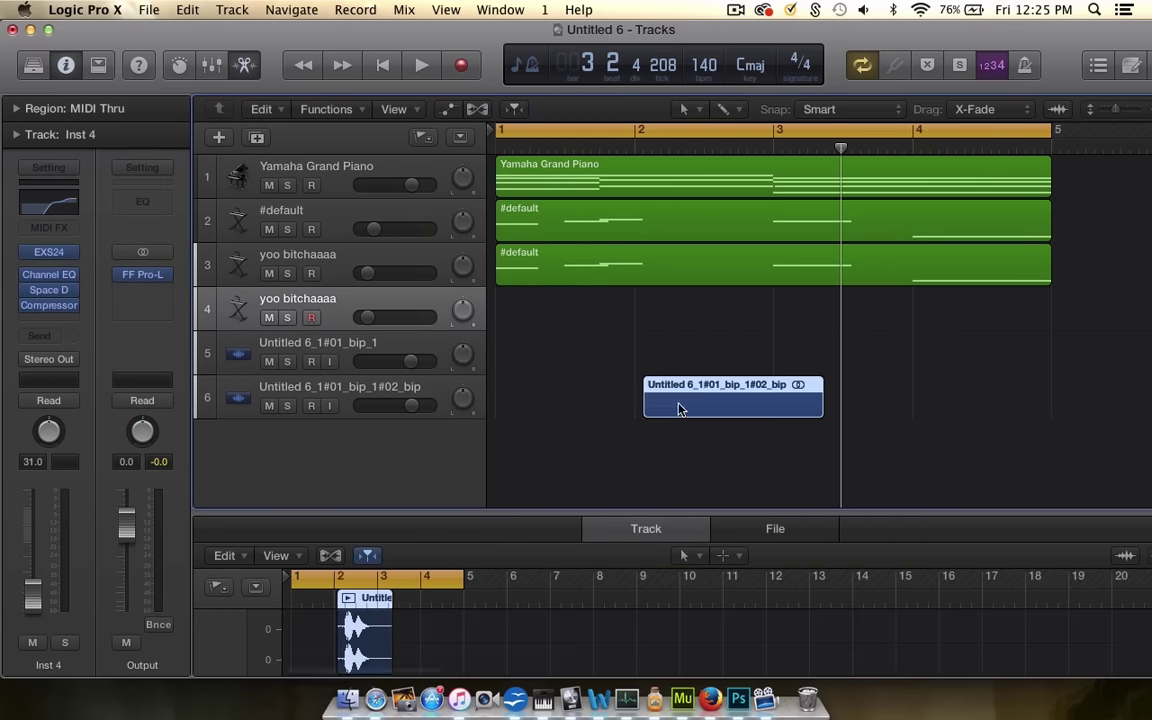
{"action": "left_click", "coordinate": [47, 251]}
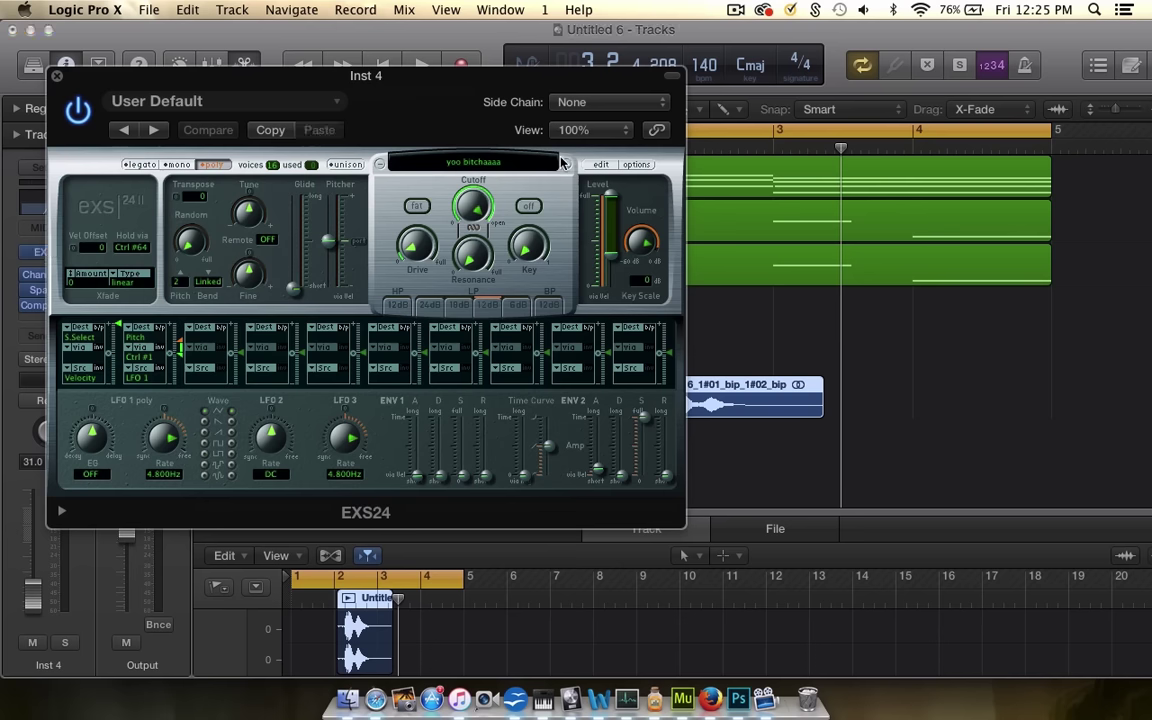
{"action": "left_click", "coordinate": [509, 174]}
{"action": "left_click", "coordinate": [504, 168]}
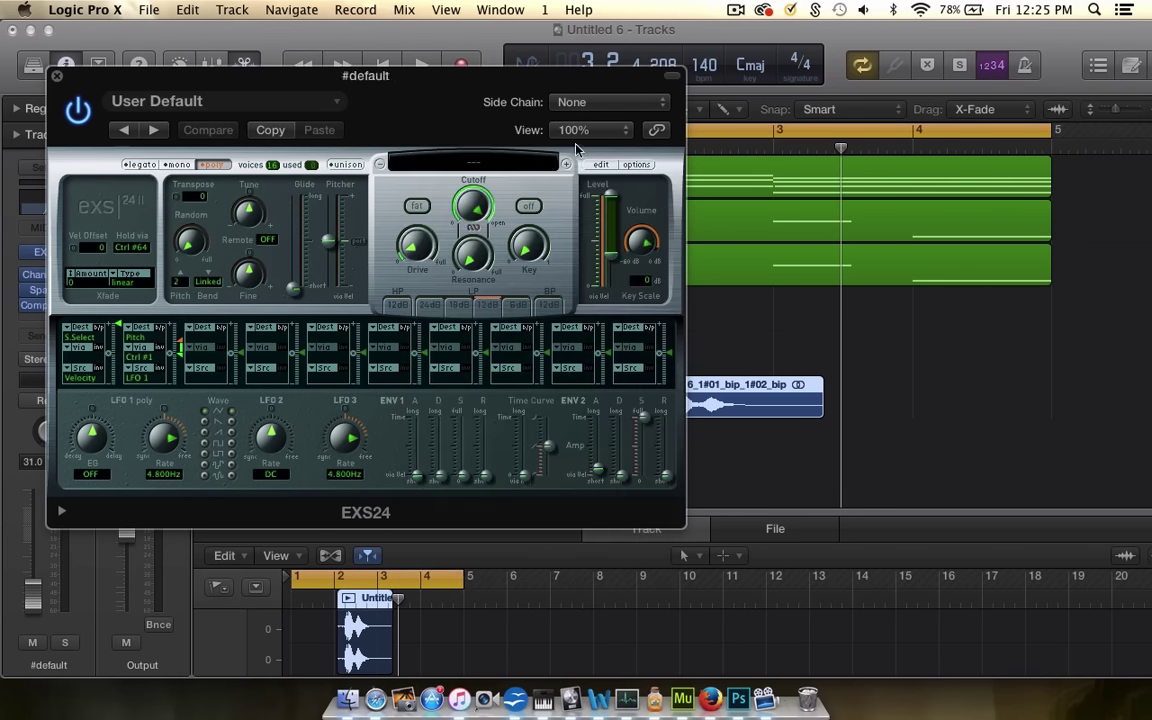
- Open the EXS24 instrument editor and add the bounced audio region as a zone mapped across the keyboard
{"action": "left_click_drag", "start_coordinate": [528, 100], "coordinate": [264, 96]}
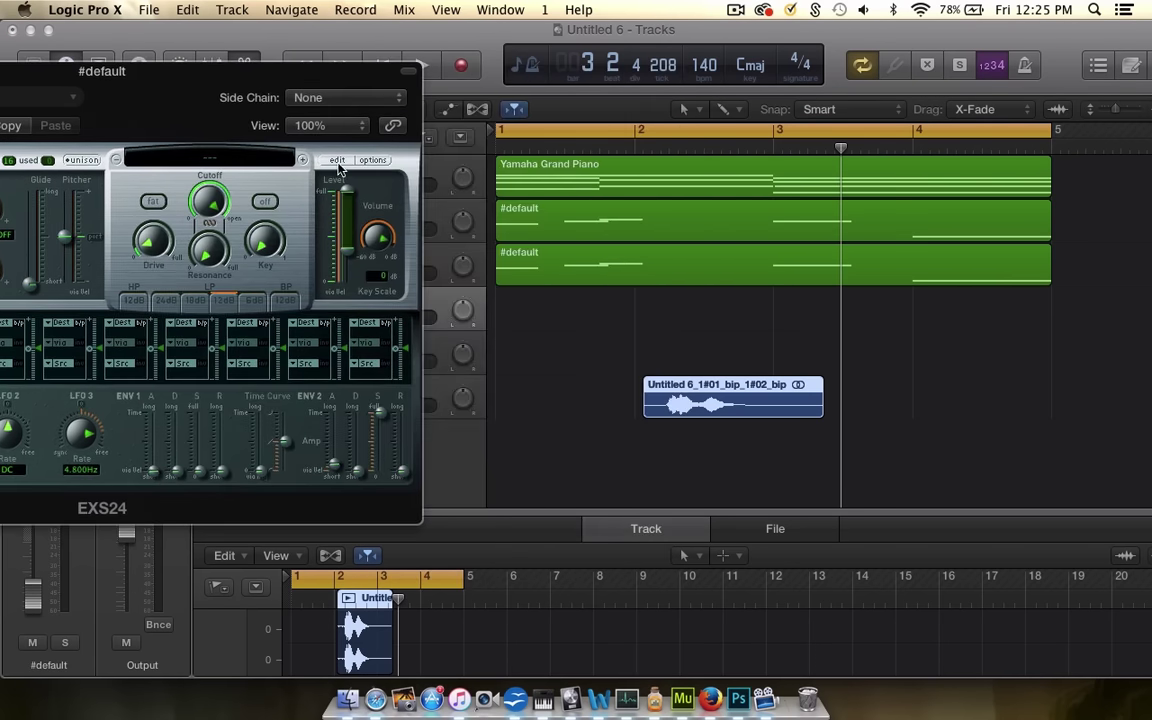
{"action": "left_click", "coordinate": [337, 162]}
{"action": "left_click_drag", "start_coordinate": [617, 33], "coordinate": [201, 30]}
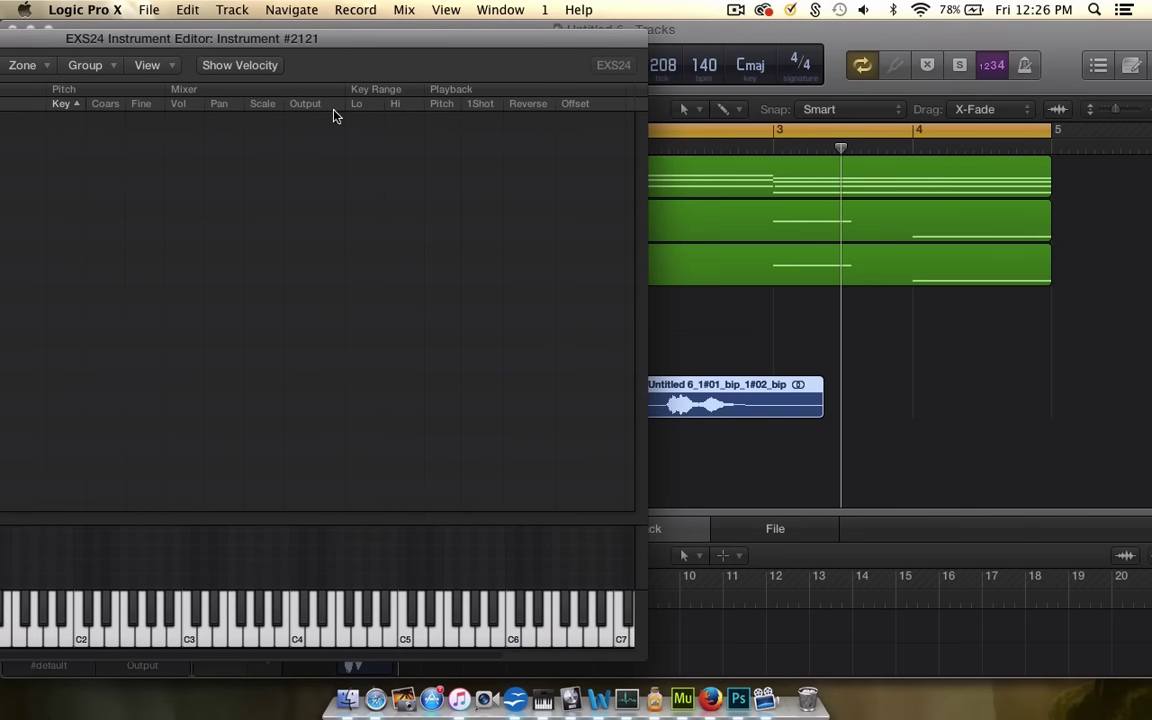
{"action": "left_click_drag", "start_coordinate": [709, 420], "coordinate": [480, 390]}
{"action": "left_click_drag", "start_coordinate": [360, 53], "coordinate": [724, 56]}
- Save the new sampler instrument as imnotayoutuber.exs and close the EXS24 window
{"action": "left_click", "coordinate": [117, 42]}
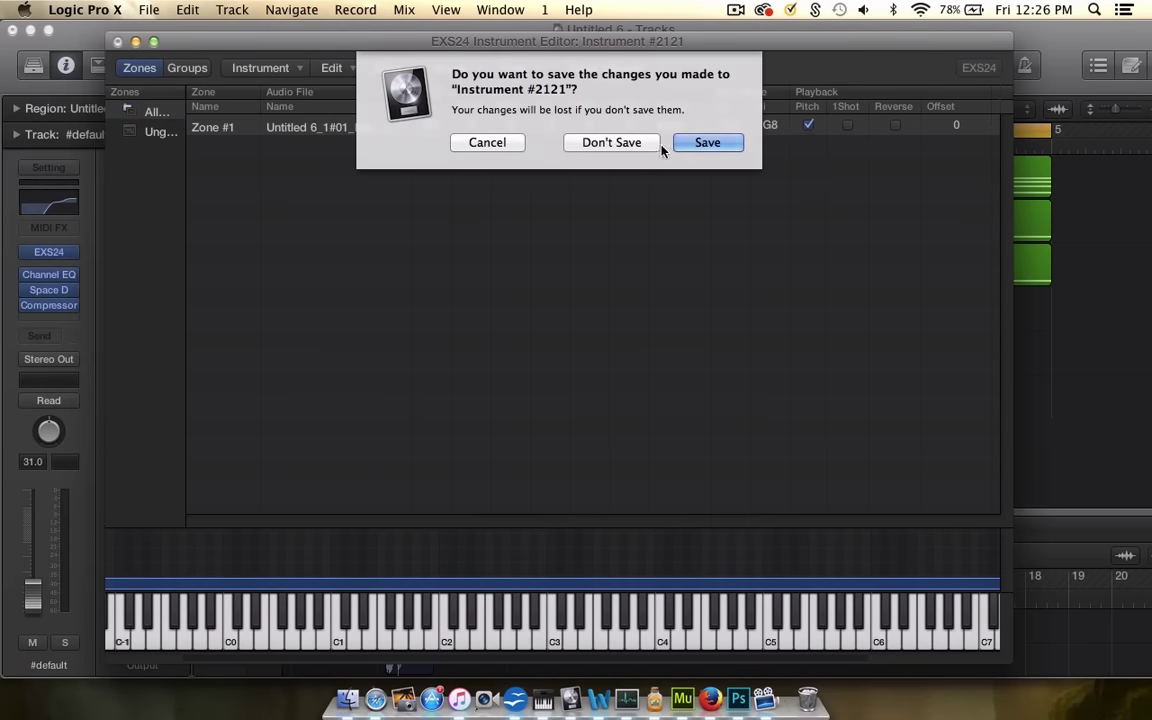
{"action": "left_click", "coordinate": [709, 143]}
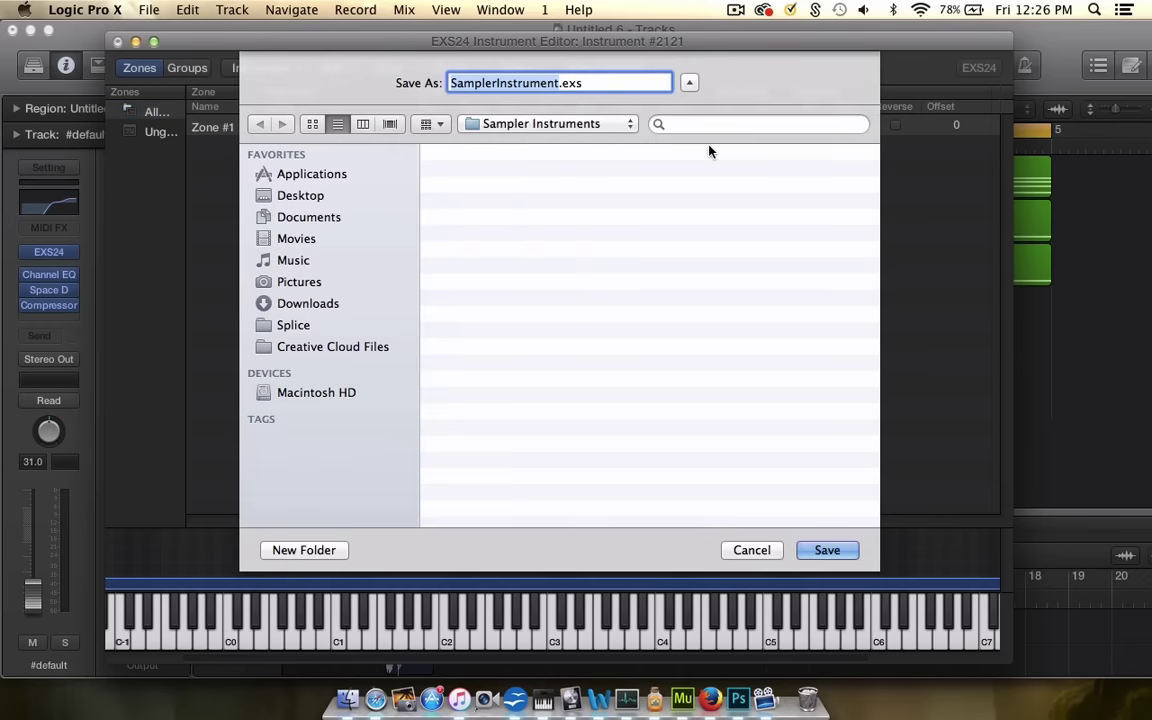
{"action": "type", "text": "imnotayoutuber"}
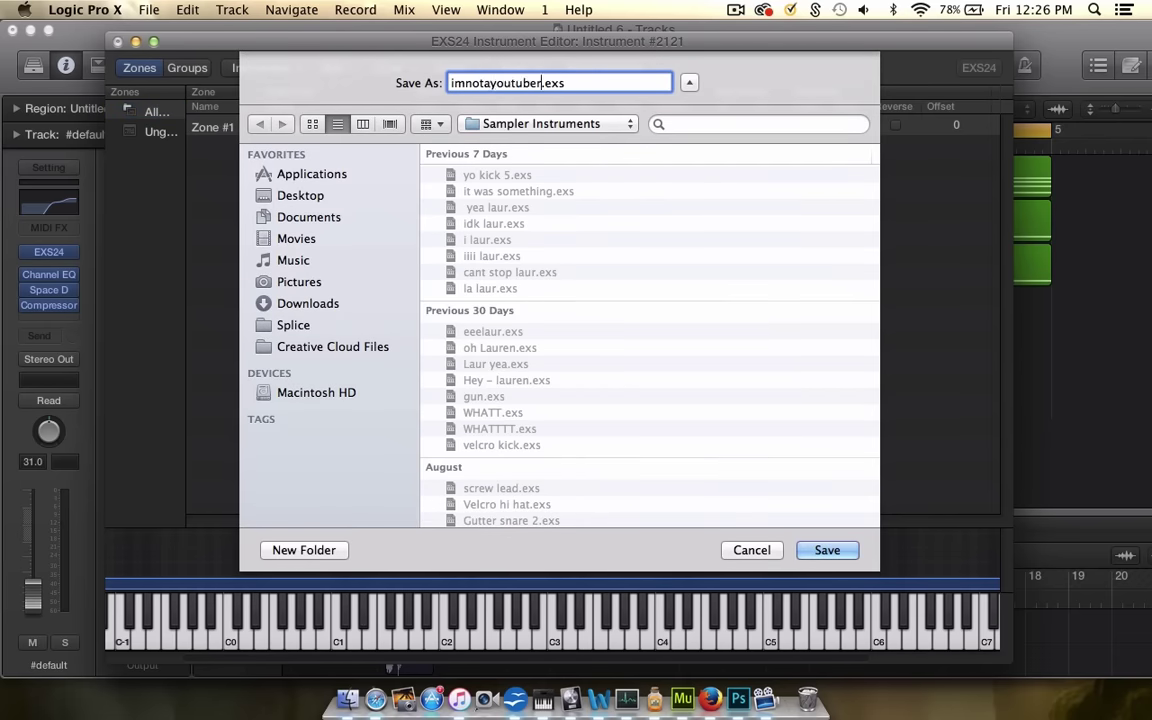
{"action": "key", "text": "Return"}
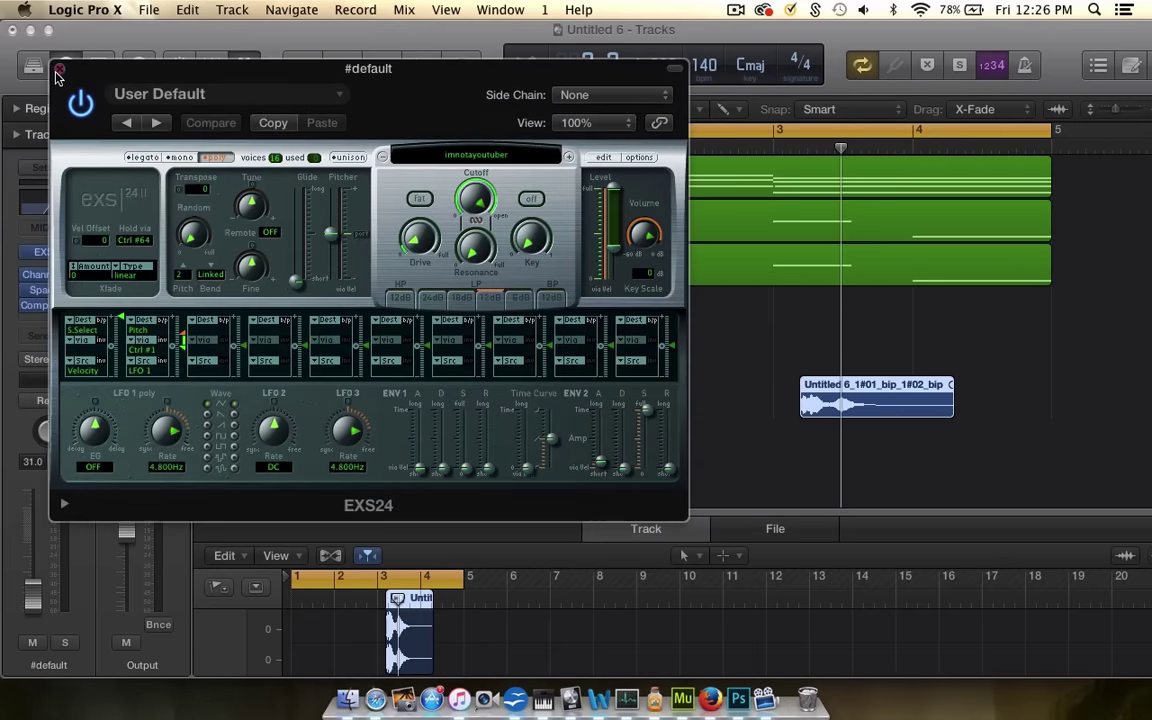
{"action": "left_click", "coordinate": [58, 71]}
- Delete the bounced audio region and create an empty one-bar MIDI region at bar 2 on the new sampler track, with an enlarged Piano Roll
{"action": "left_click", "coordinate": [765, 364]}
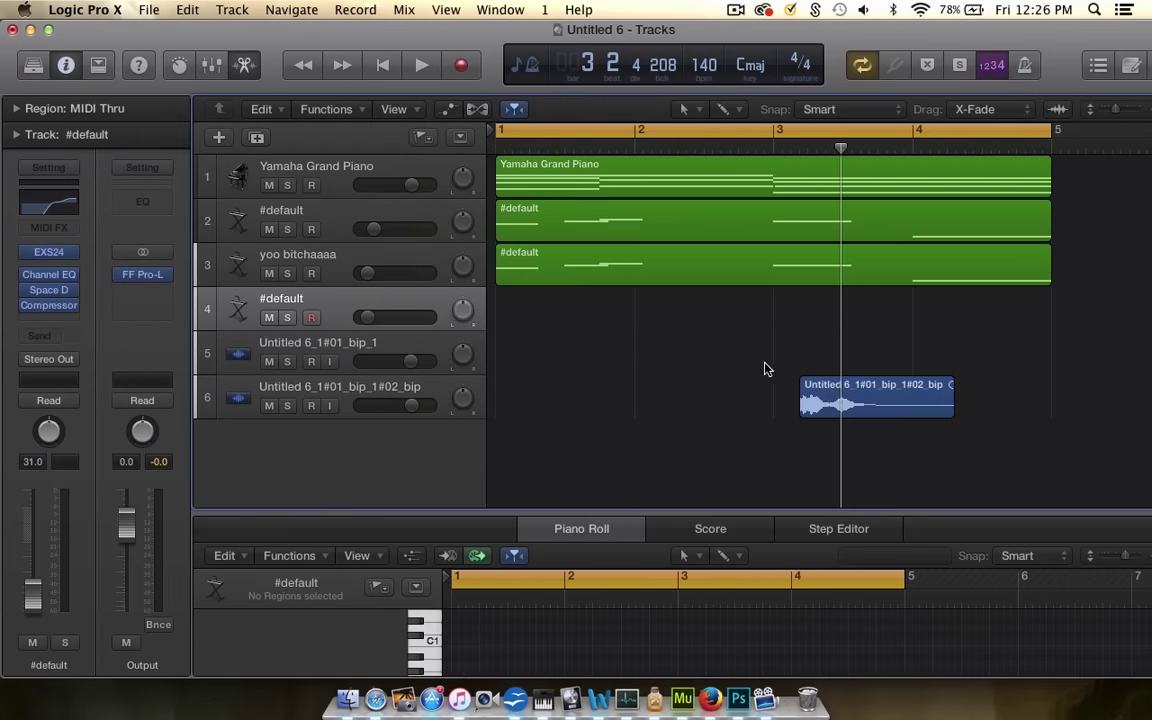
{"action": "left_click", "coordinate": [833, 388]}
{"action": "key", "text": "BackSpace"}
{"action": "double_click", "coordinate": [698, 320]}
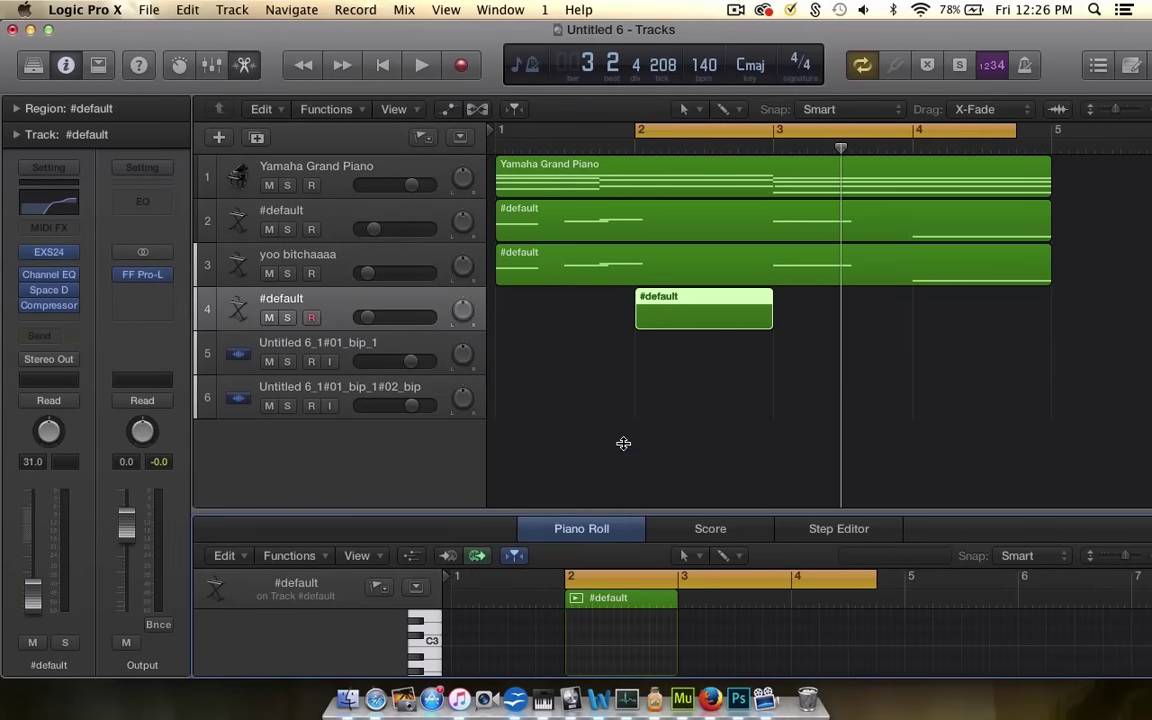
{"action": "left_click_drag", "start_coordinate": [548, 526], "coordinate": [548, 345]}
- Extend the cycle range back to bar 1 and play the loop to hear the lead-in to the empty region
{"action": "key", "text": "space"}
{"action": "key", "text": "space"}
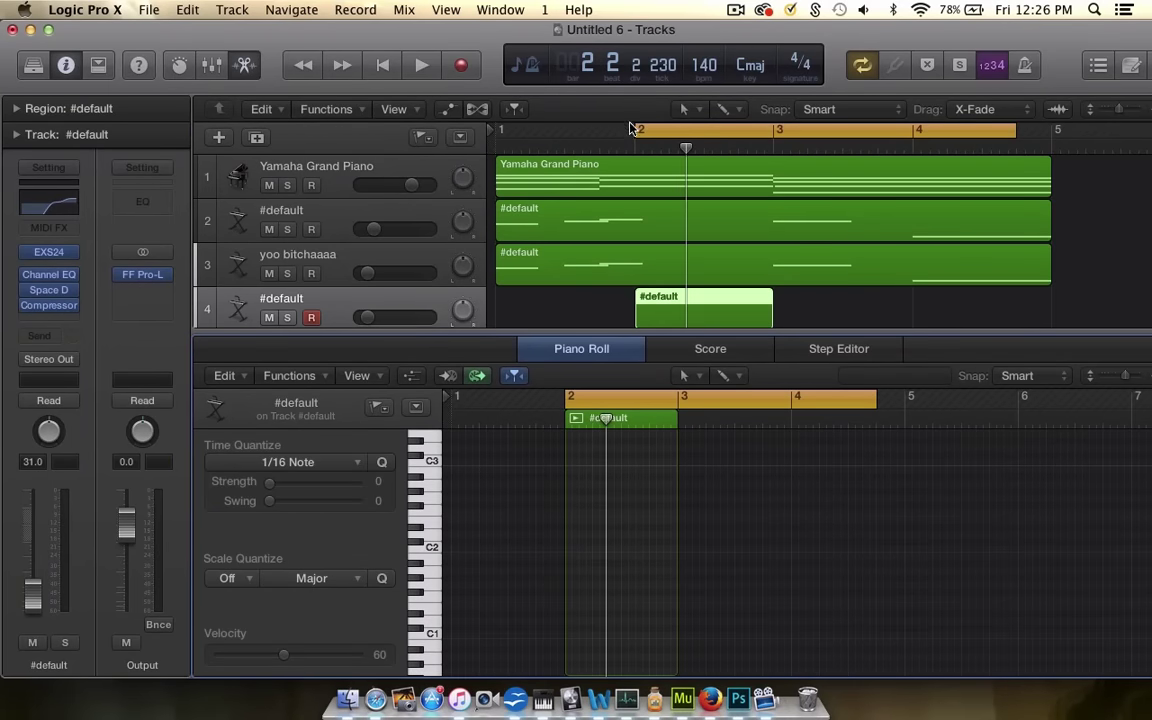
{"action": "left_click_drag", "start_coordinate": [630, 128], "coordinate": [496, 130]}
{"action": "key", "text": "space"}
{"action": "scroll", "coordinate": [556, 505], "scroll_direction": "up", "scroll_amount": 5}
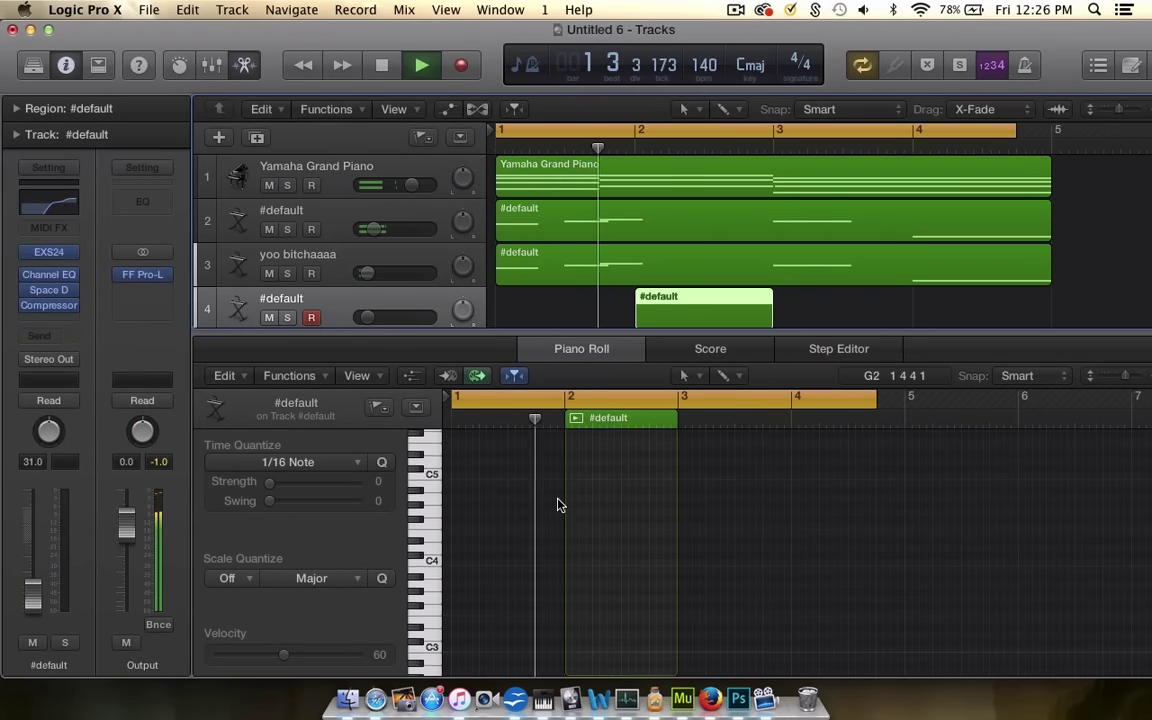
{"action": "key", "text": "space"}
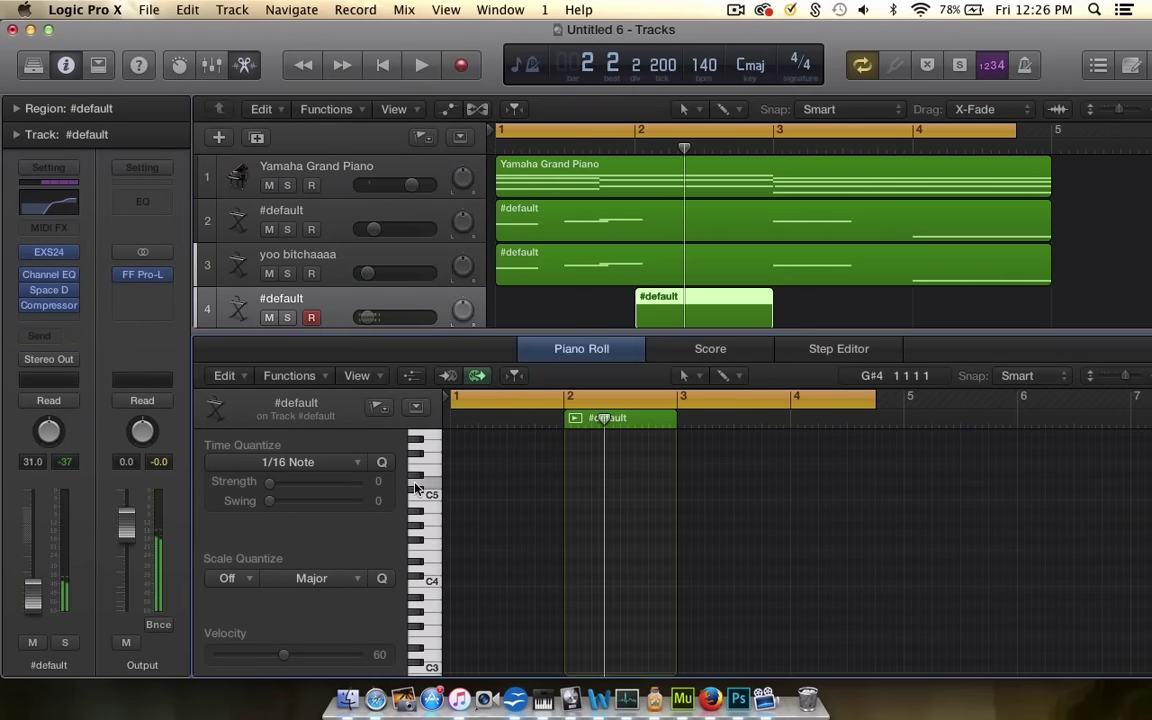
- Set the low-cut frequency of the new sampler track's Channel EQ to 380 Hz
{"action": "scroll", "coordinate": [415, 488], "scroll_direction": "up", "scroll_amount": 2}
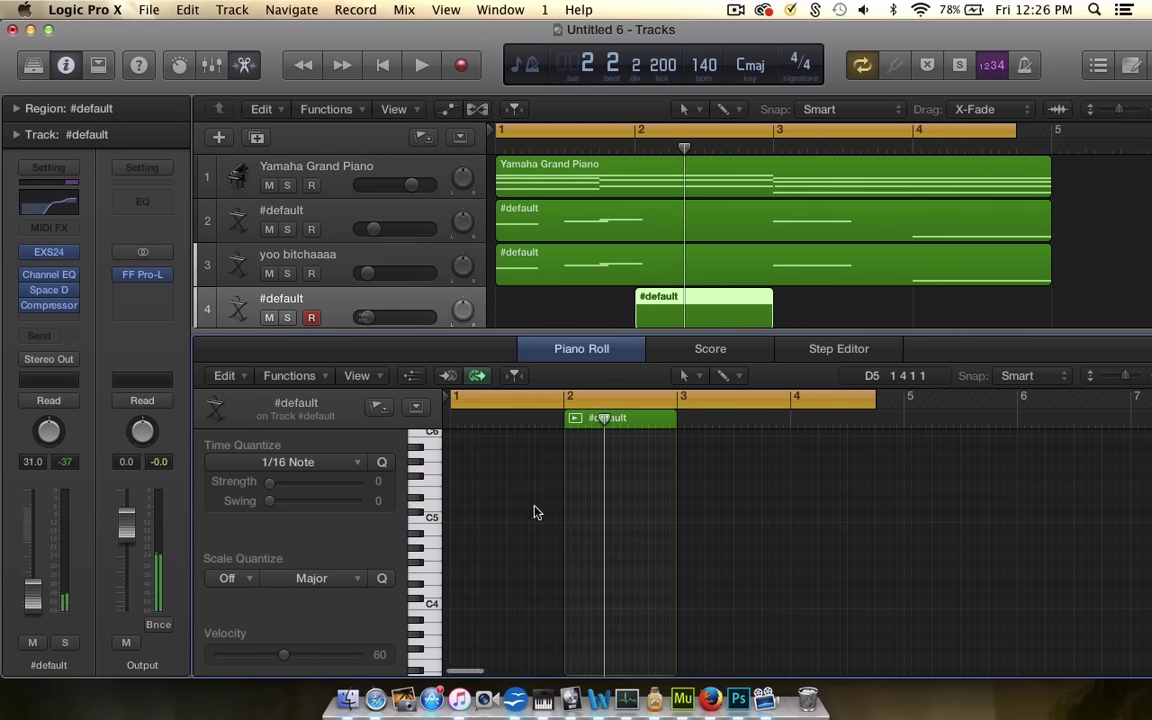
{"action": "key", "text": "super+Right"}
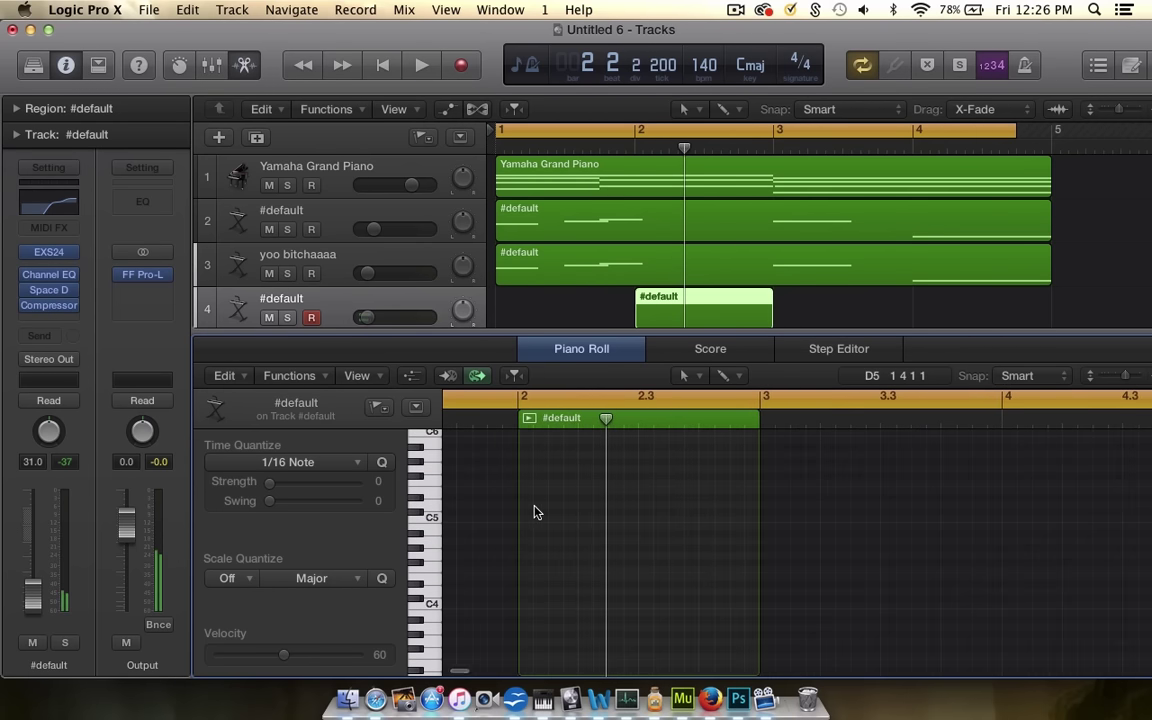
{"action": "left_click", "coordinate": [46, 277]}
{"action": "left_click_drag", "start_coordinate": [329, 300], "coordinate": [265, 299]}
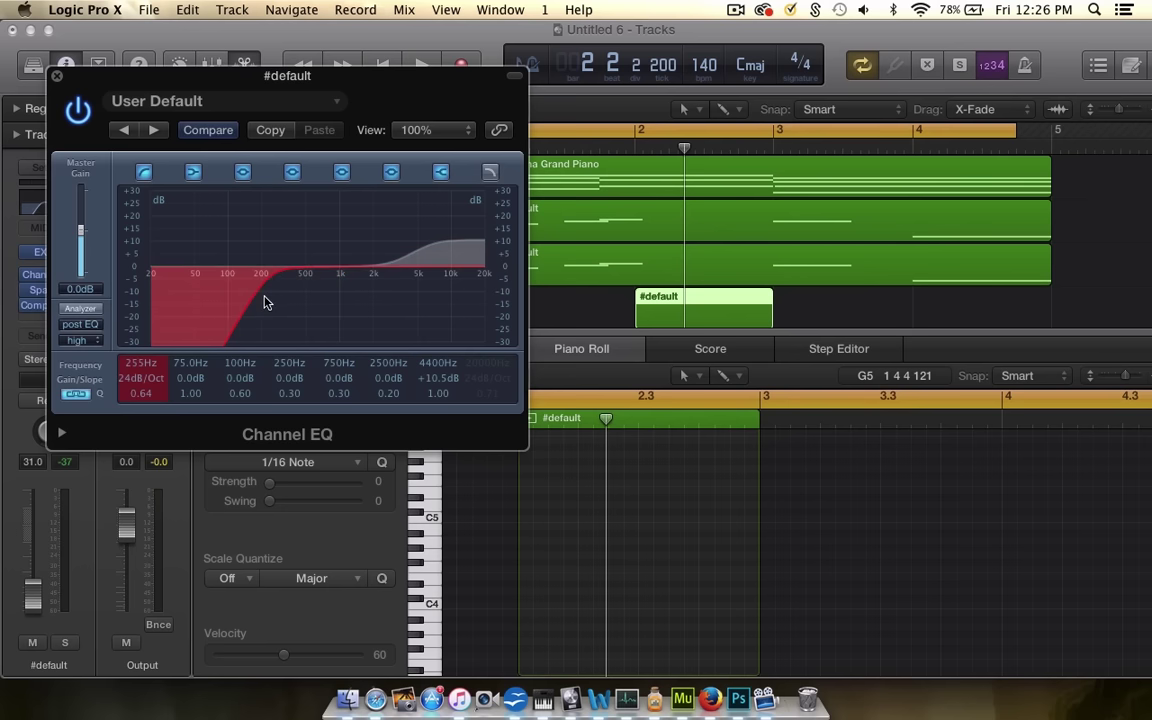
{"action": "left_click", "coordinate": [58, 77]}
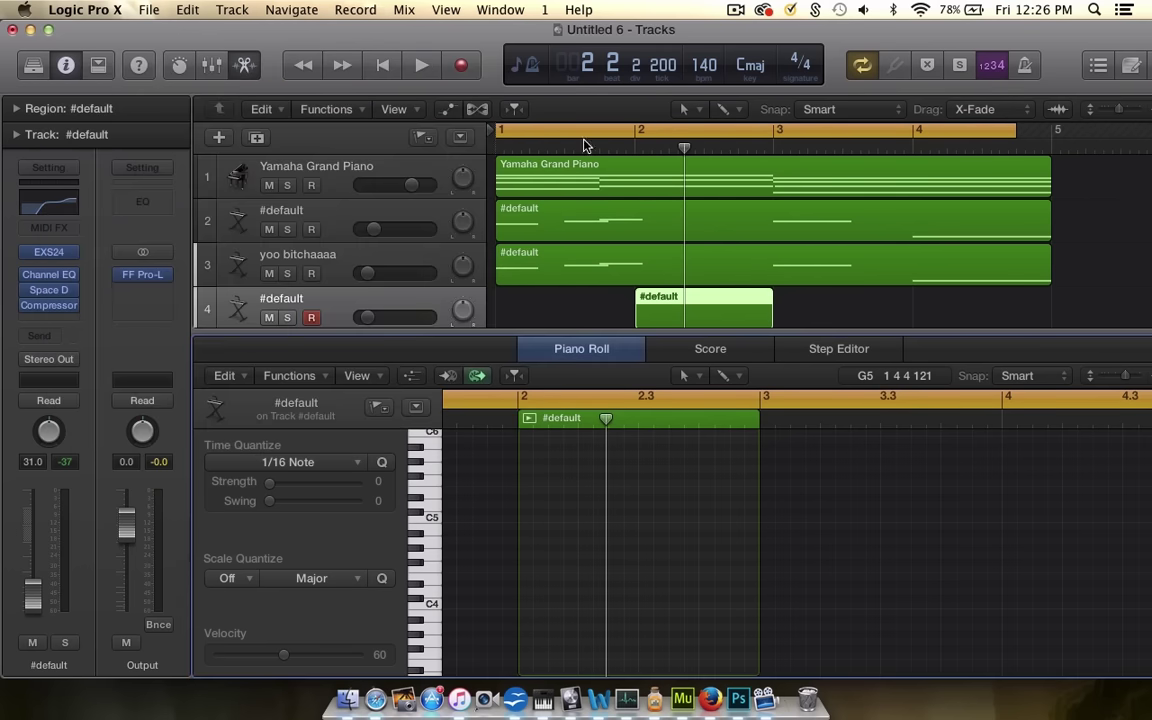
- Start the cycle range at bar 2, add a one-bar D5 note at bar 2, and play it back
{"action": "left_click_drag", "start_coordinate": [628, 127], "coordinate": [1048, 131]}
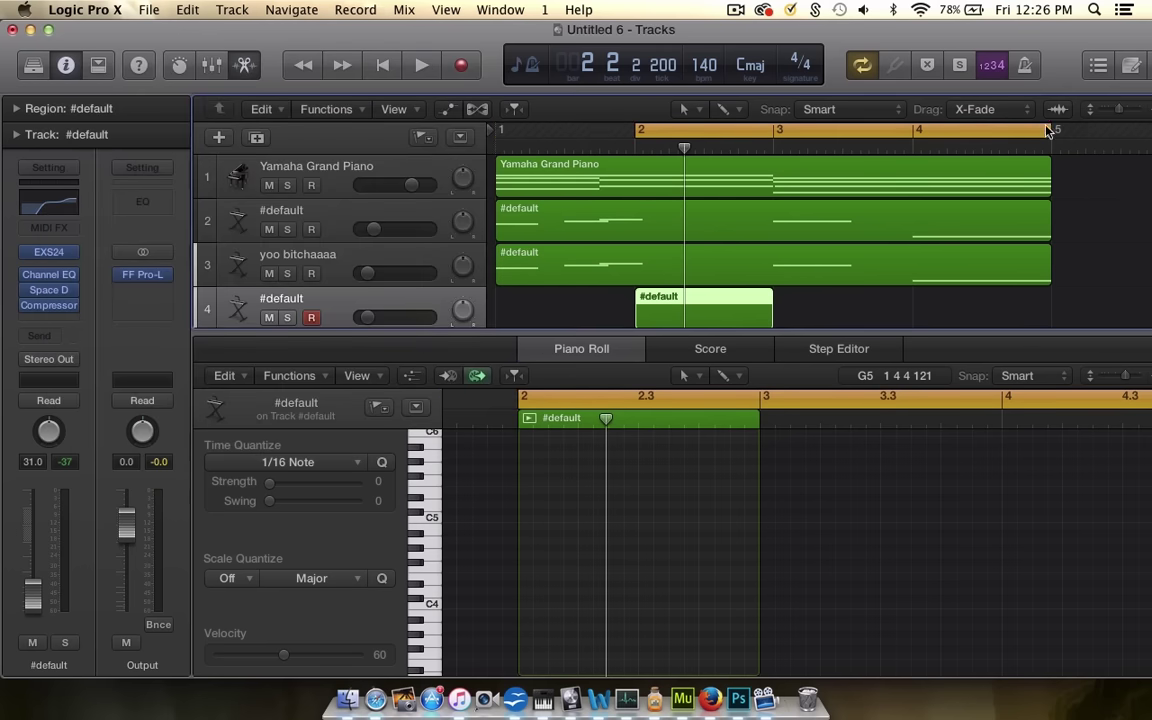
{"action": "left_click", "coordinate": [426, 511]}
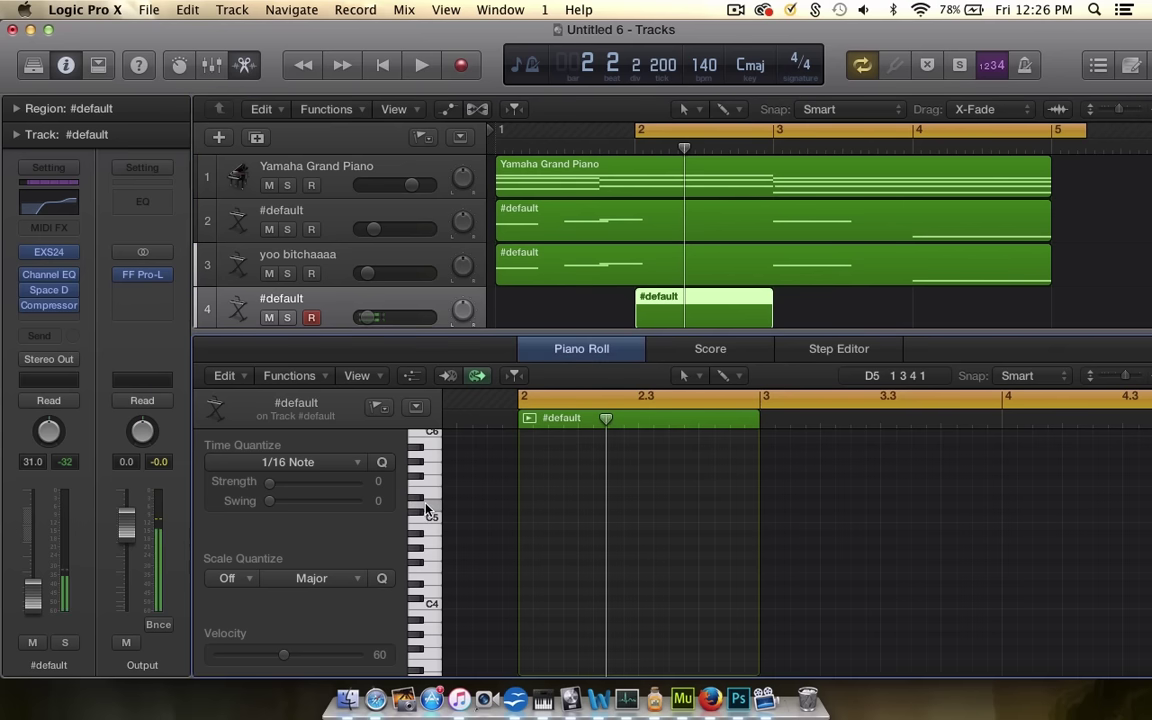
{"action": "left_click", "coordinate": [520, 506]}
{"action": "key", "text": "space"}
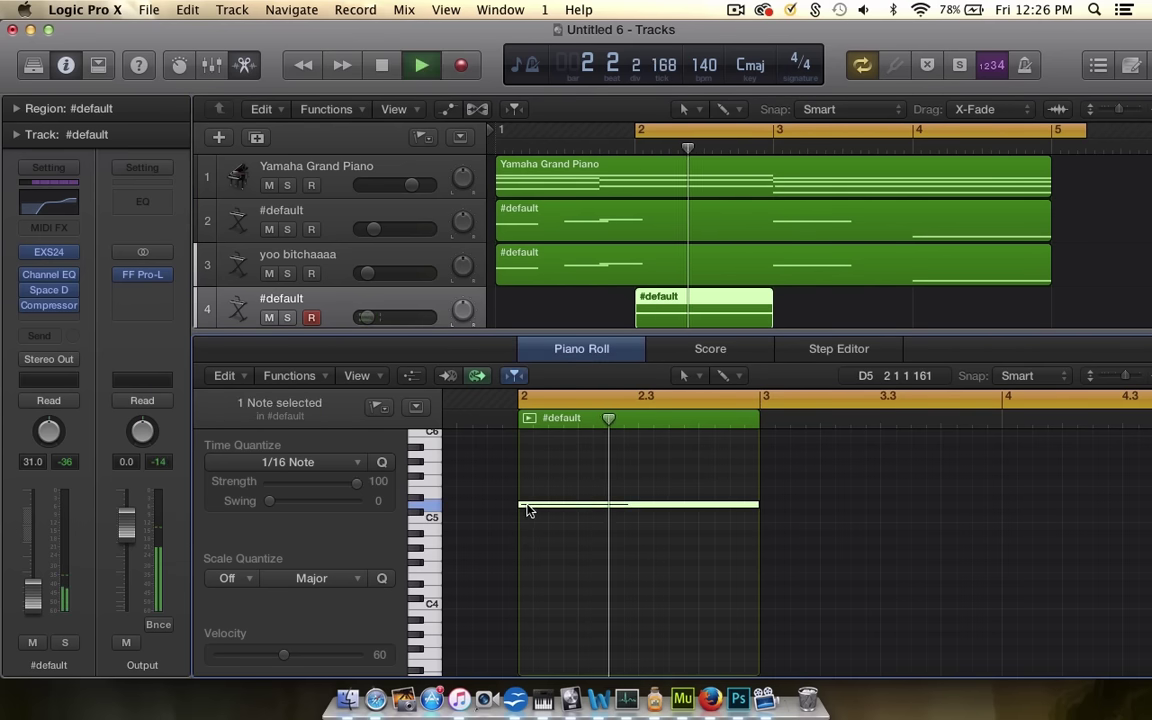
{"action": "key", "text": "space"}
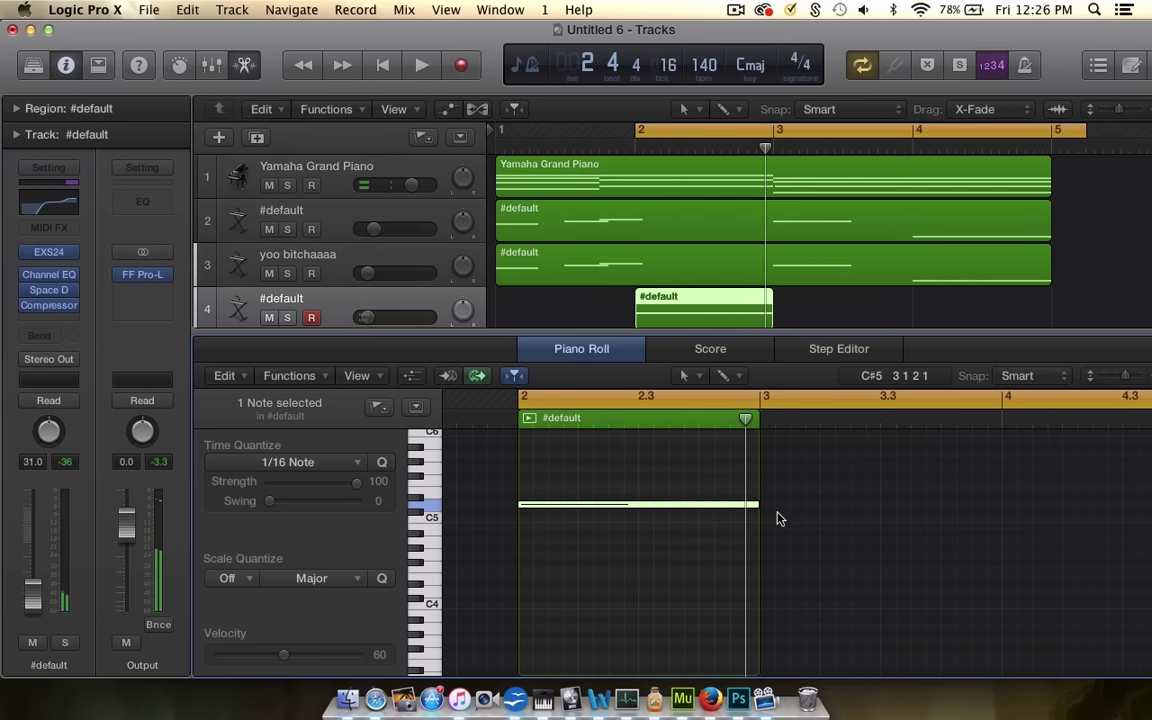
- Play the arrangement from bar 1 and set the cycle range to run from bar 1 to bar 5
{"action": "left_click_drag", "start_coordinate": [722, 333], "coordinate": [694, 520]}
{"action": "left_click_drag", "start_coordinate": [641, 127], "coordinate": [501, 128]}
{"action": "key", "text": "space"}
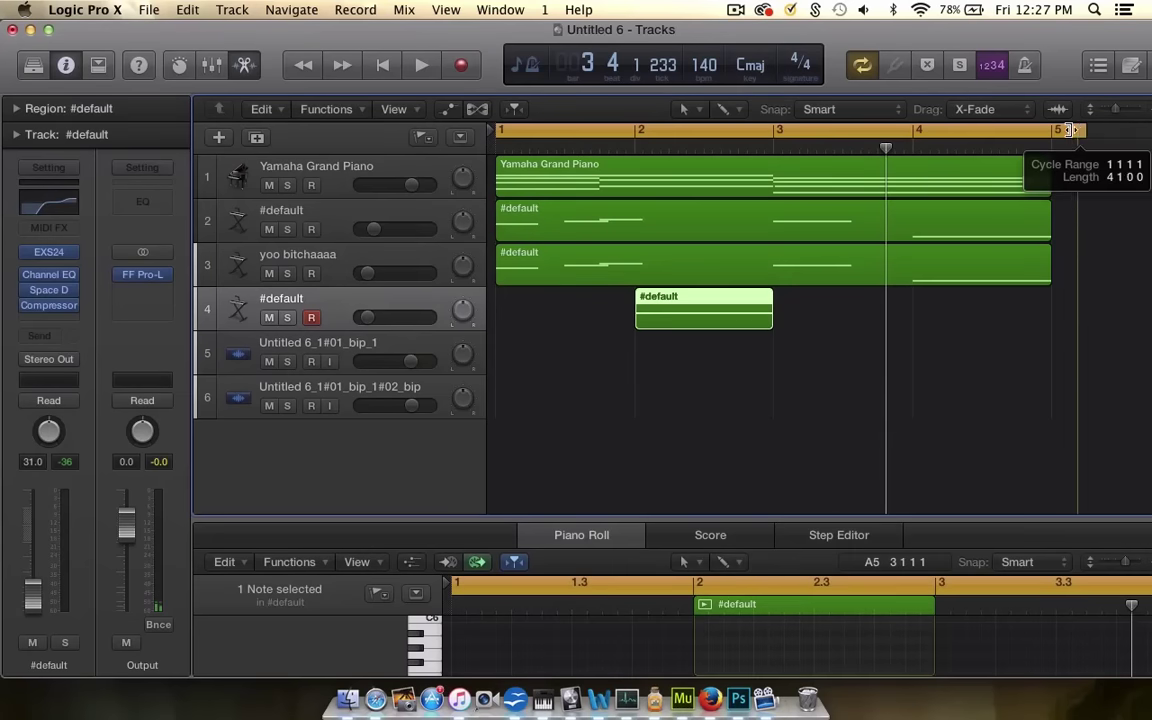
{"action": "left_click_drag", "start_coordinate": [1086, 138], "coordinate": [1051, 138]}
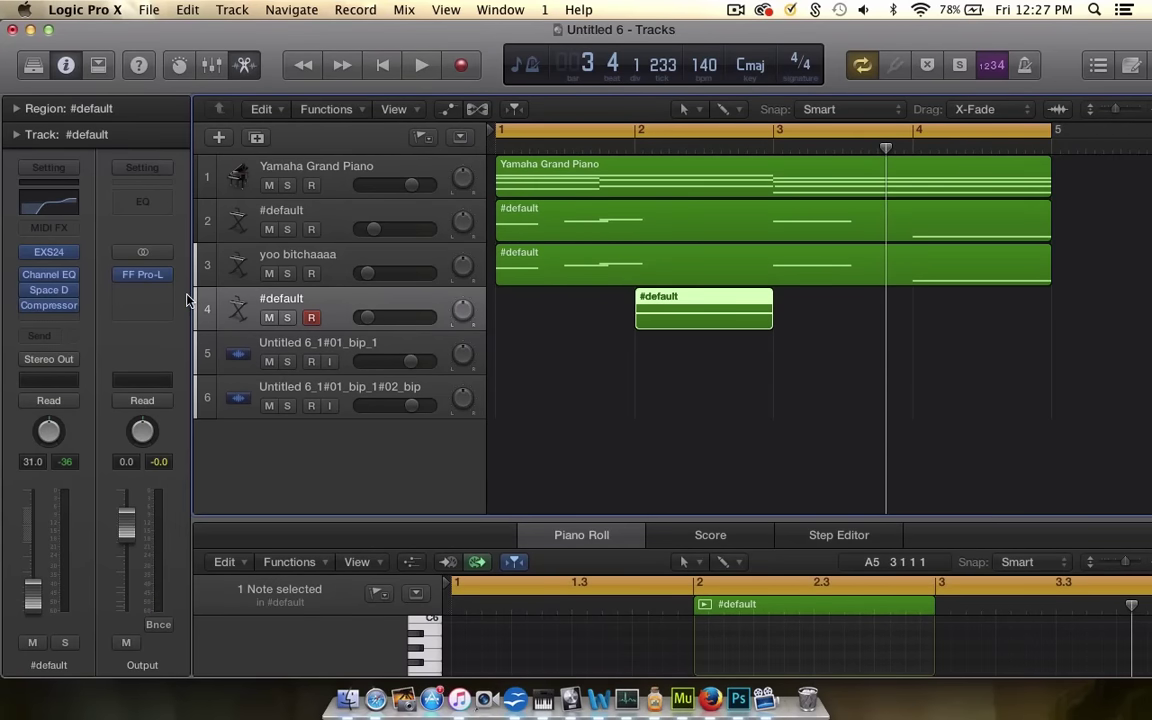
- Lower the reverb output in the new track's Space Designer and shorten its synthesized IR to 1.800 s
{"action": "left_click", "coordinate": [52, 279]}
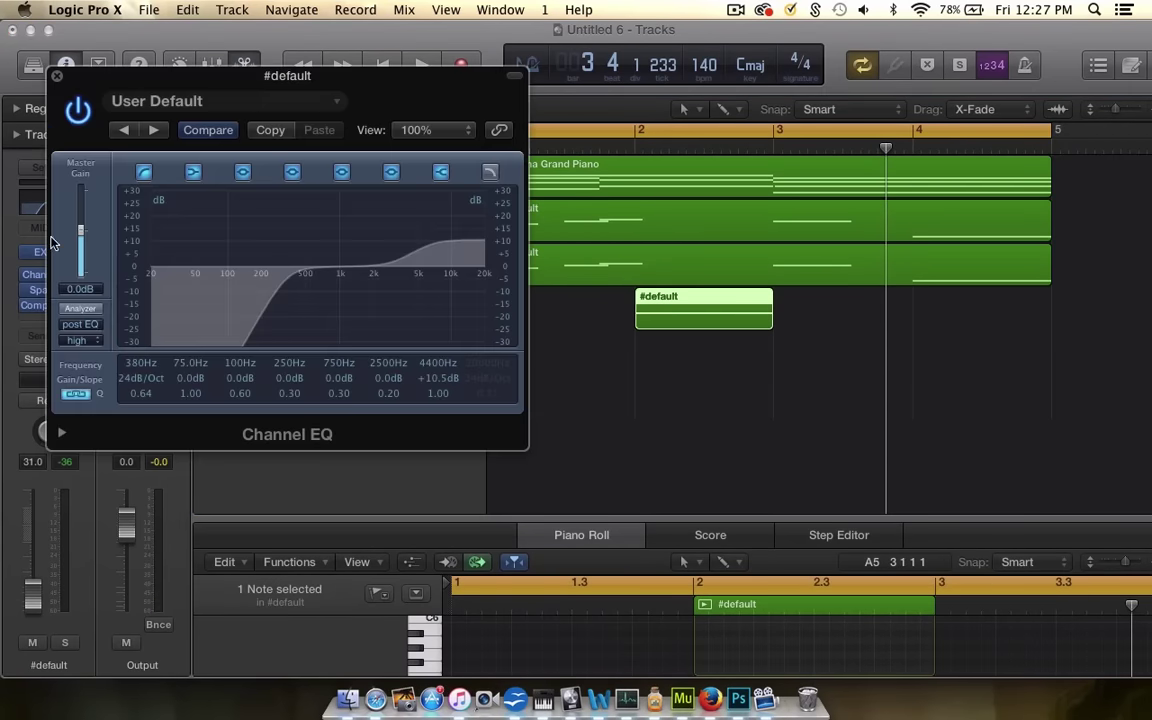
{"action": "left_click", "coordinate": [57, 76]}
{"action": "left_click", "coordinate": [45, 289]}
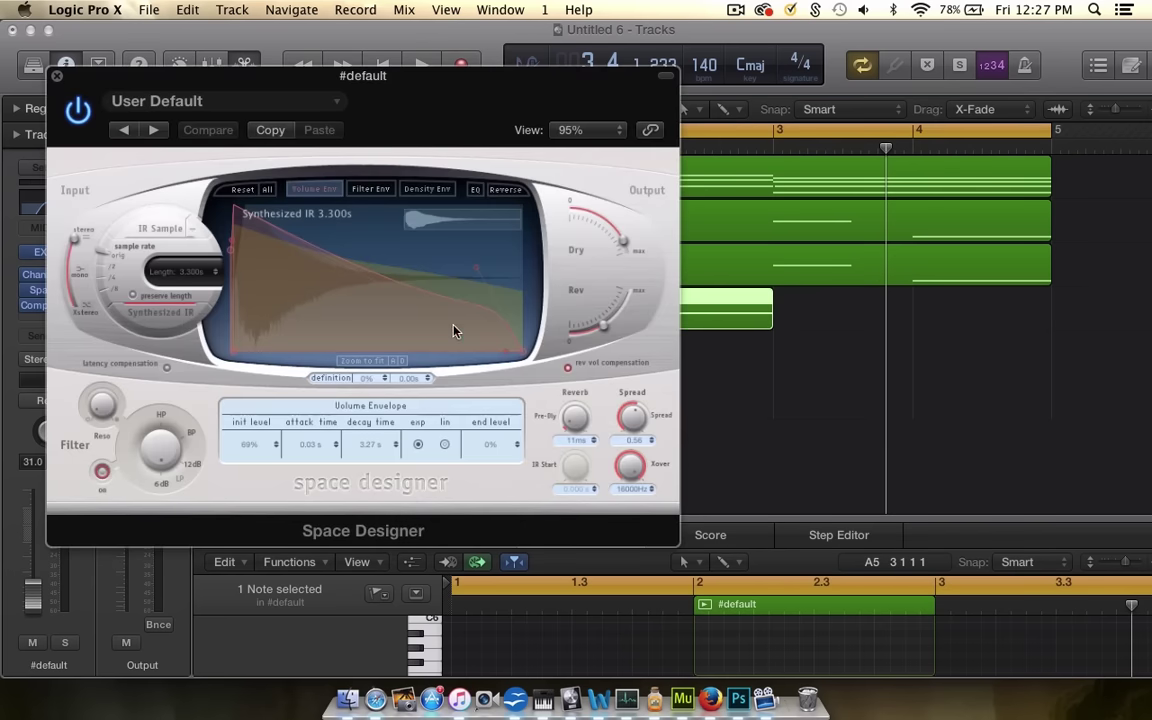
{"action": "left_click", "coordinate": [600, 327]}
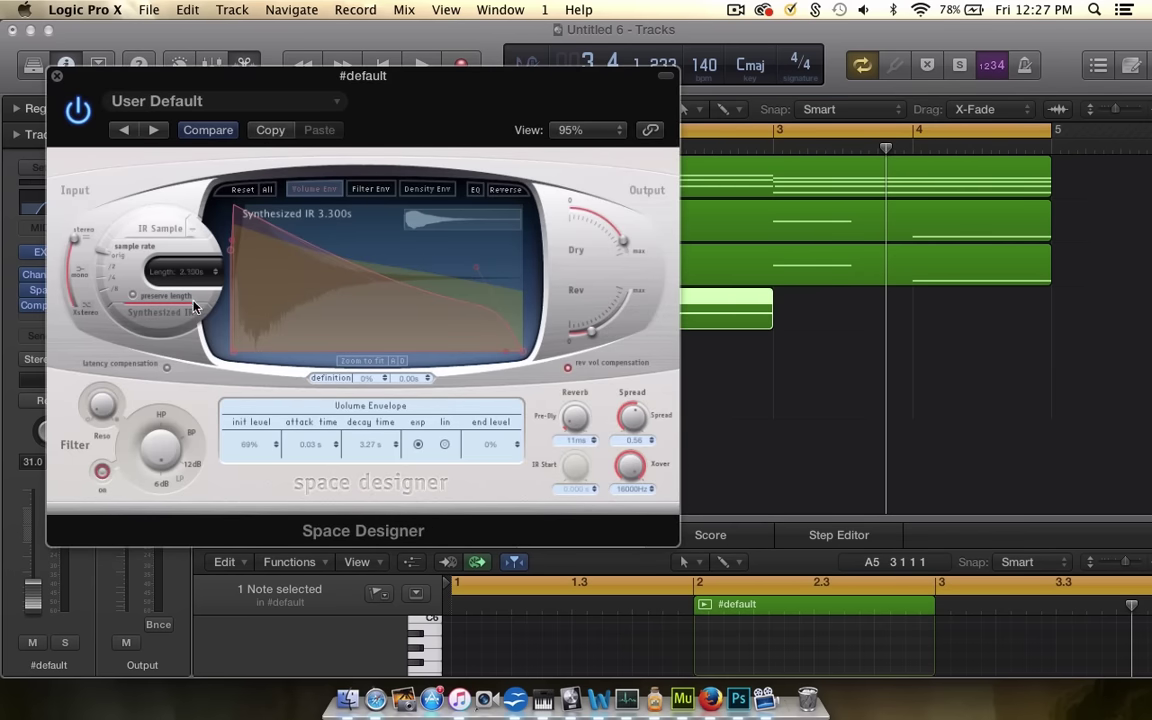
- Close Space Designer and raise the new sampler track's volume to -26.5 dB during playback
{"action": "key", "text": "space"}
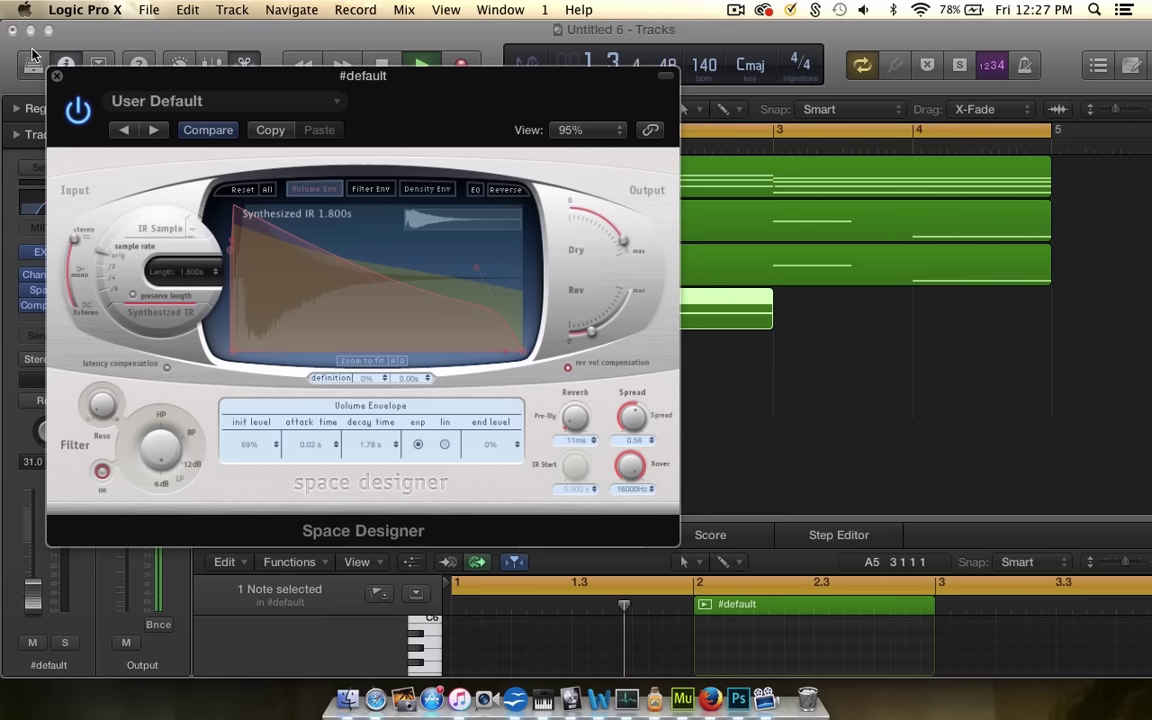
{"action": "left_click", "coordinate": [55, 73]}
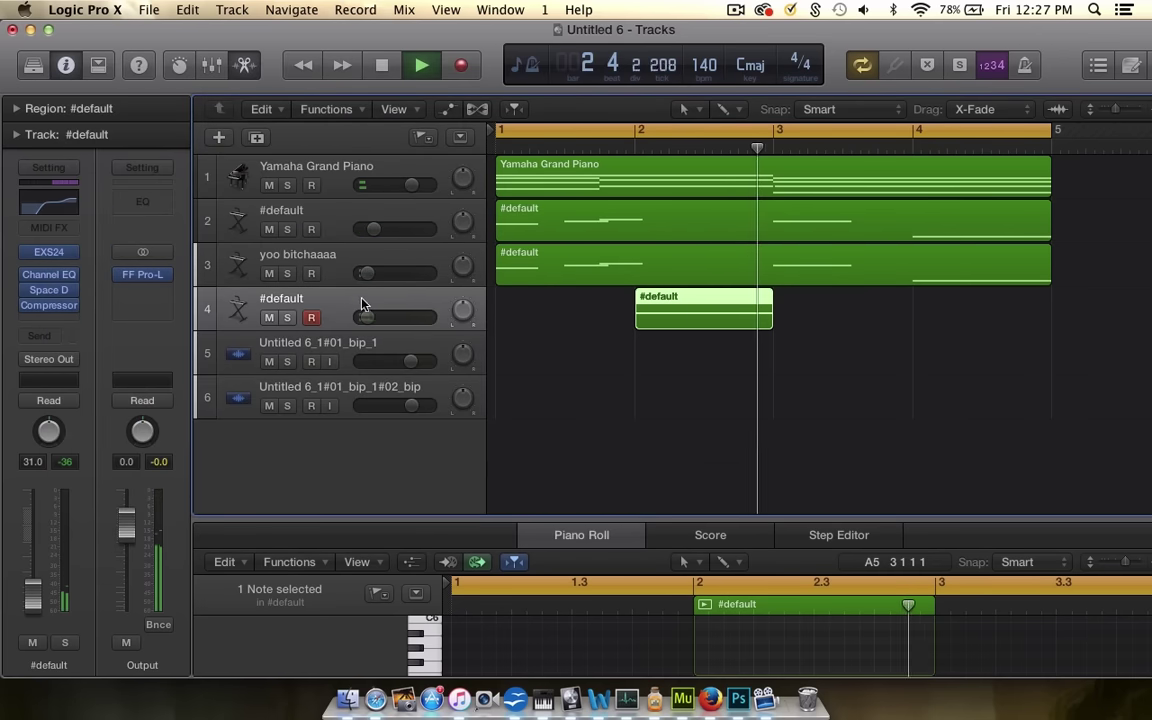
{"action": "left_click_drag", "start_coordinate": [366, 317], "coordinate": [370, 317]}
{"action": "key", "text": "space"}
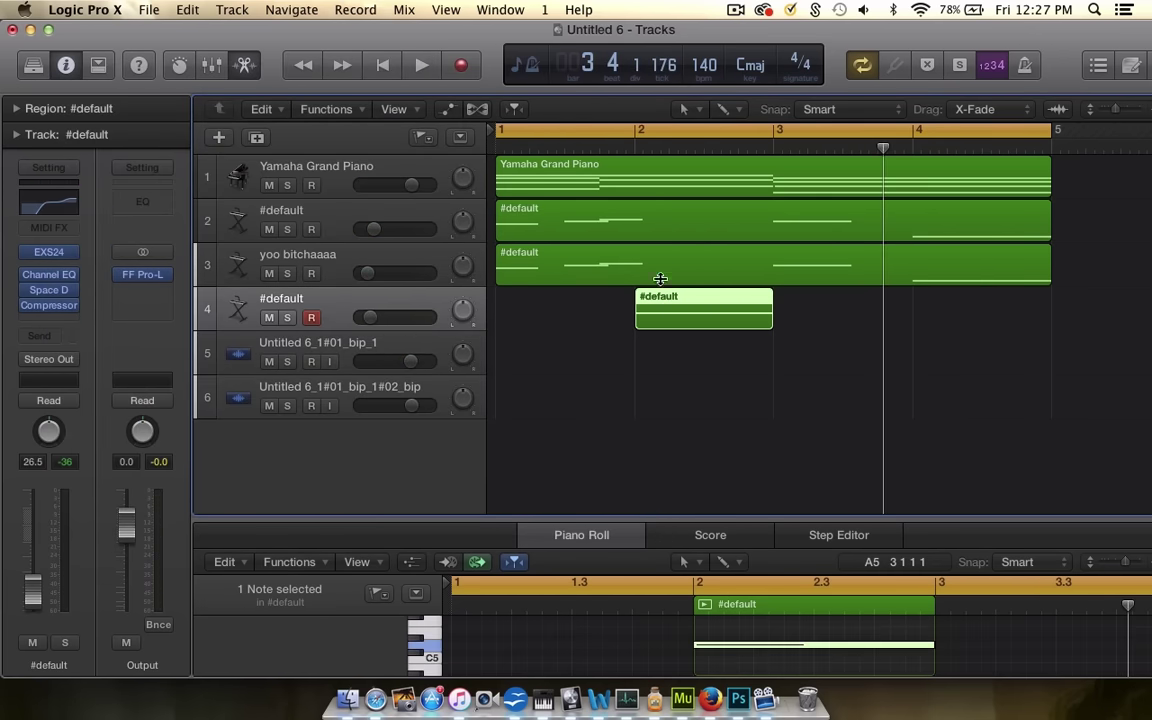
- Move the D5 note at bar 2 up two octaves to D7 and play the loop from bar 2
{"action": "left_click_drag", "start_coordinate": [660, 279], "coordinate": [662, 205]}
{"action": "scroll", "coordinate": [740, 622], "scroll_direction": "up", "scroll_amount": 8}
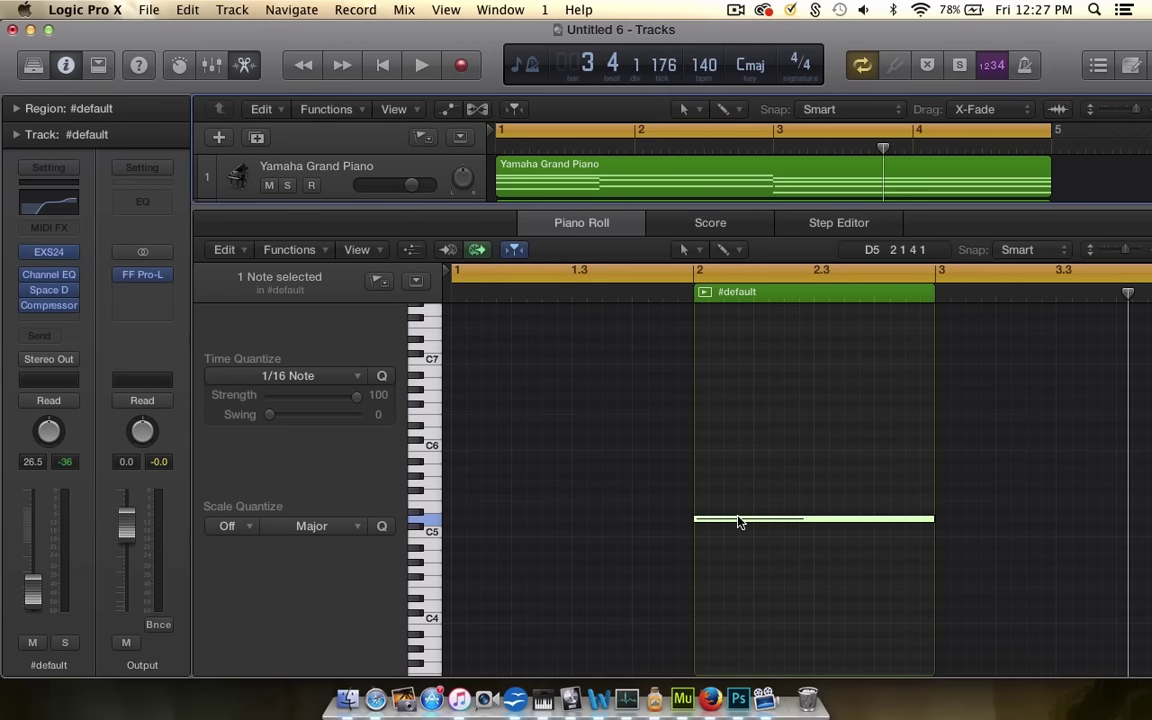
{"action": "left_click_drag", "start_coordinate": [738, 521], "coordinate": [731, 349]}
{"action": "left_click", "coordinate": [630, 128]}
{"action": "left_click_drag", "start_coordinate": [632, 129], "coordinate": [1131, 103]}
{"action": "key", "text": "space"}
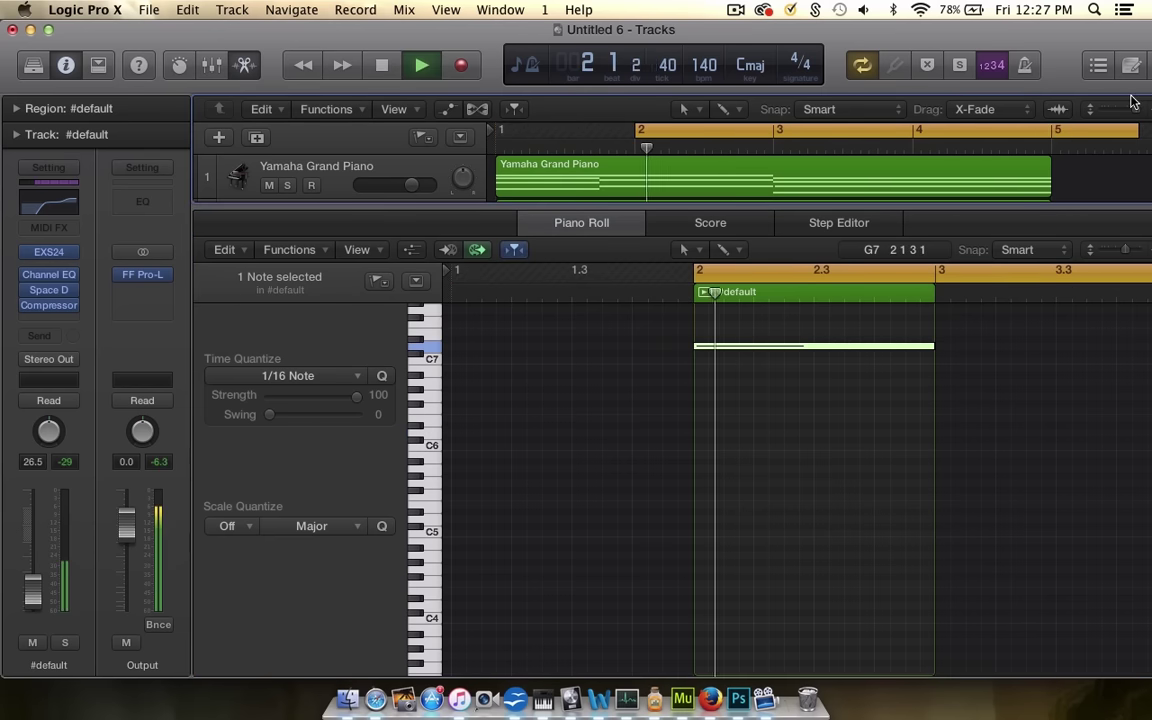
{"action": "key", "text": "space"}
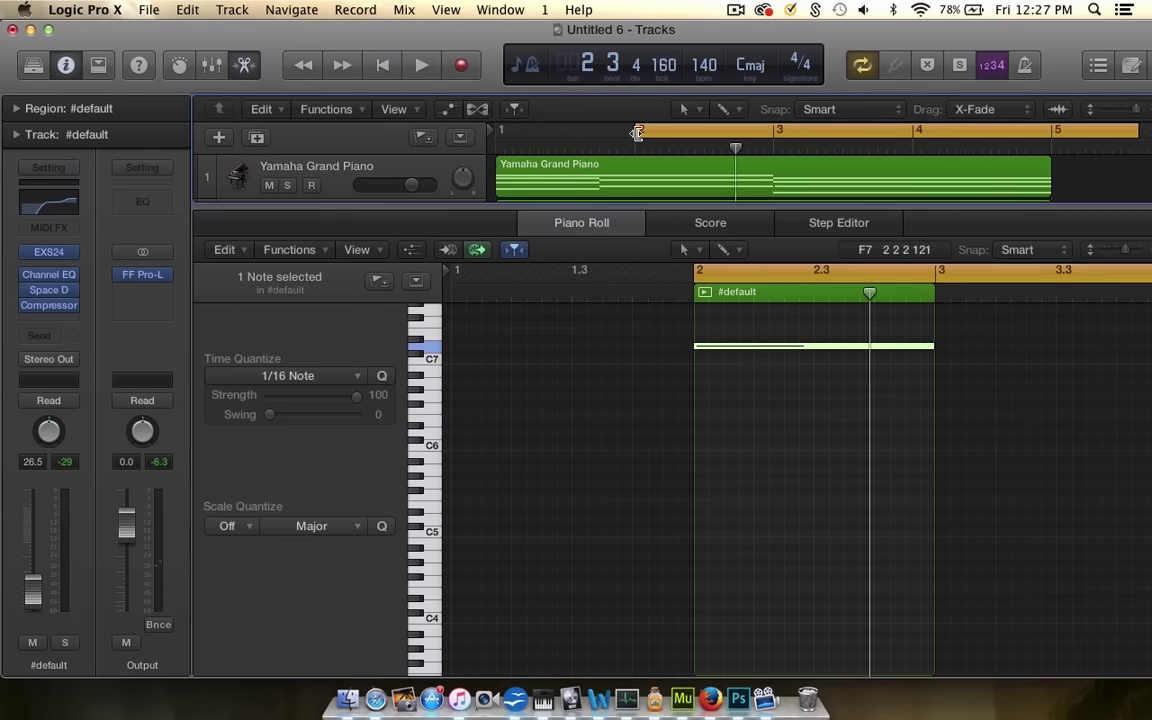
- Extend the cycle range back to bar 1, trim the D7 note to start at 2 3 1 1, and play the loop
{"action": "left_click_drag", "start_coordinate": [637, 131], "coordinate": [290, 130]}
{"action": "key", "text": "space"}
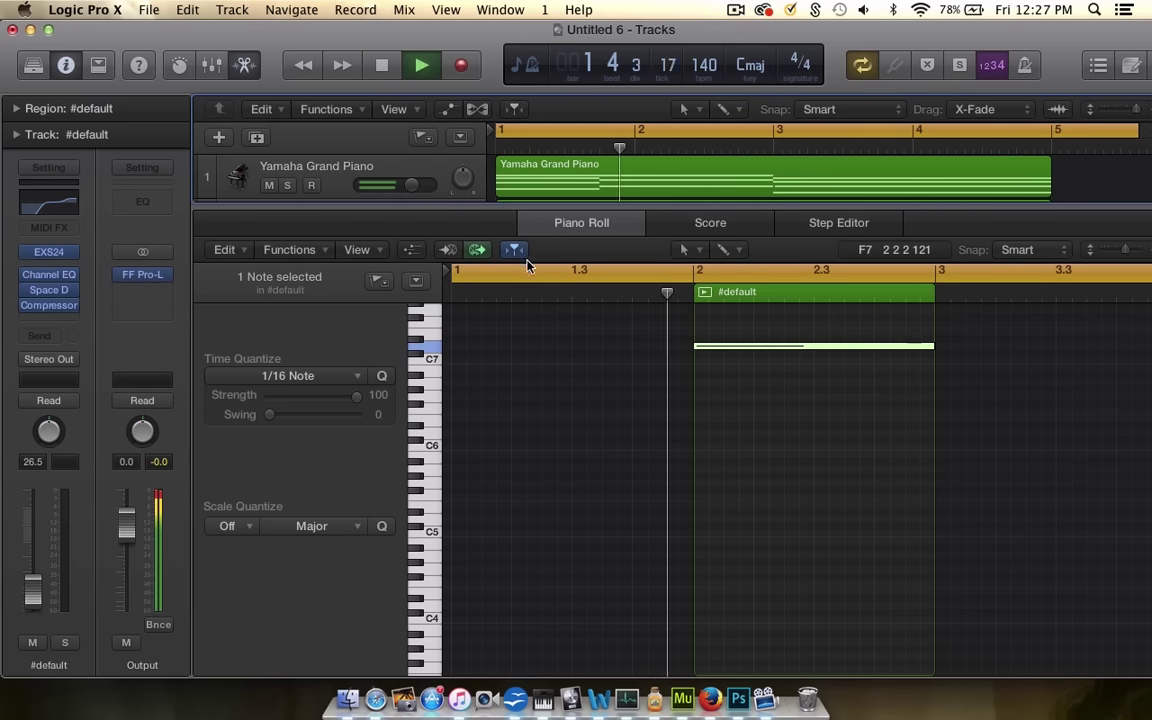
{"action": "key", "text": "space"}
{"action": "scroll", "coordinate": [886, 413], "scroll_direction": "up", "scroll_amount": 3}
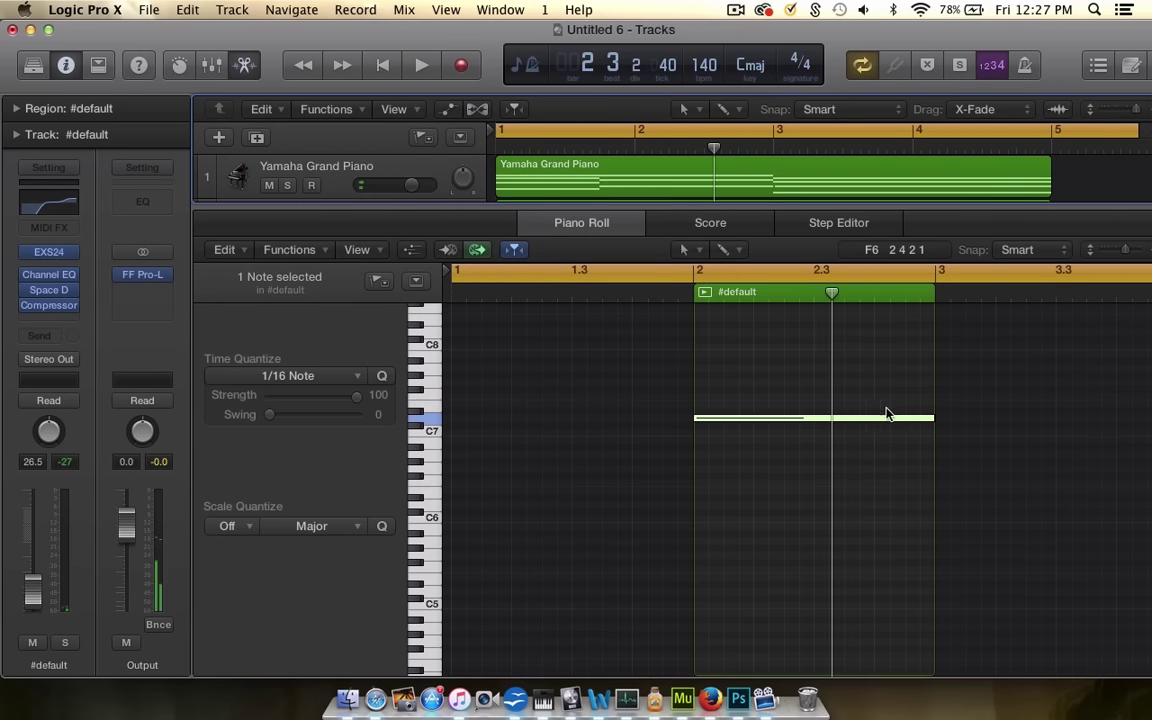
{"action": "left_click_drag", "start_coordinate": [695, 420], "coordinate": [815, 427]}
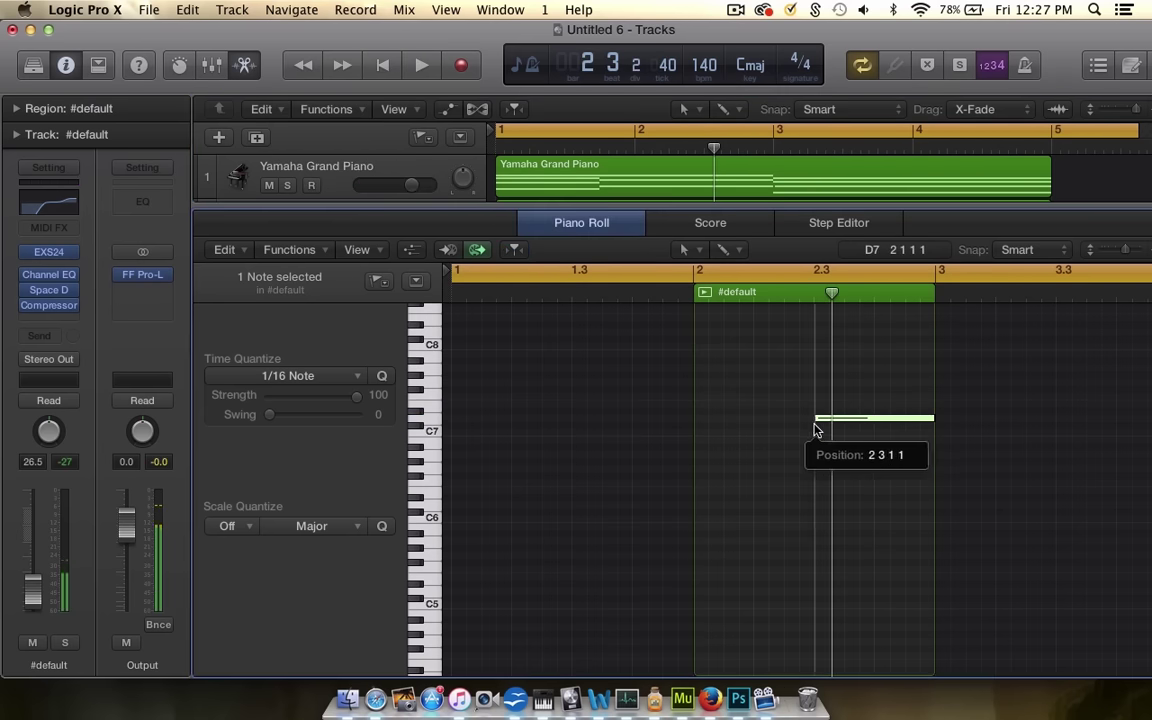
{"action": "key", "text": "space"}
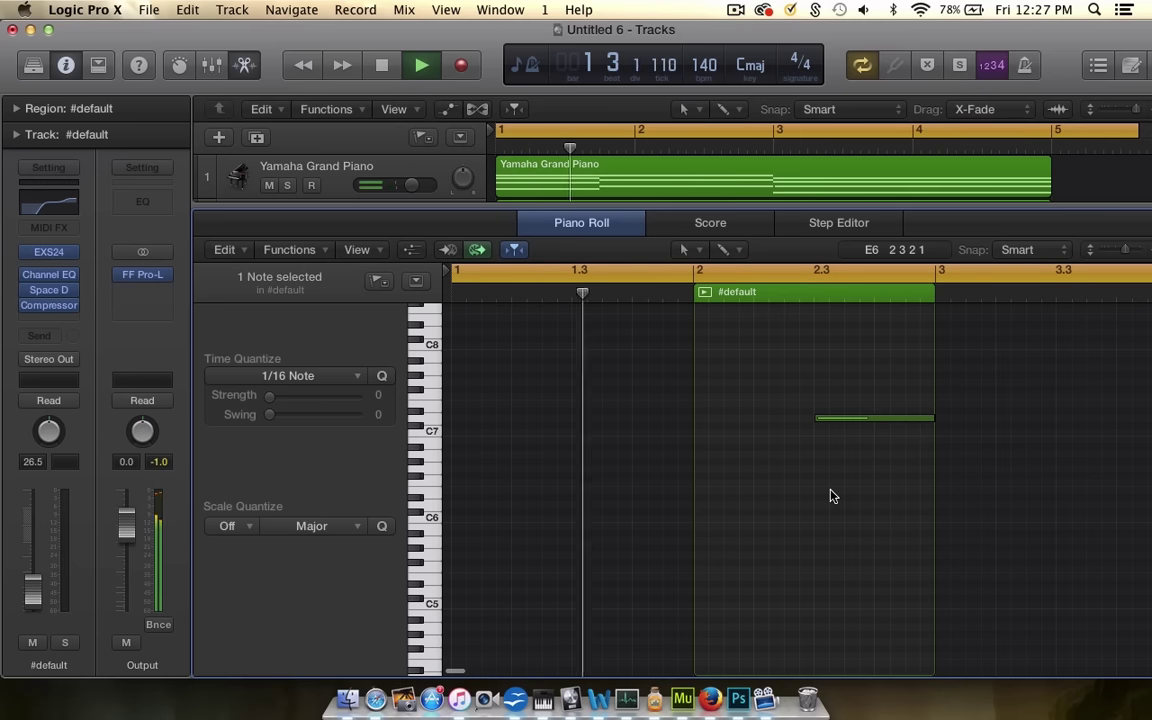